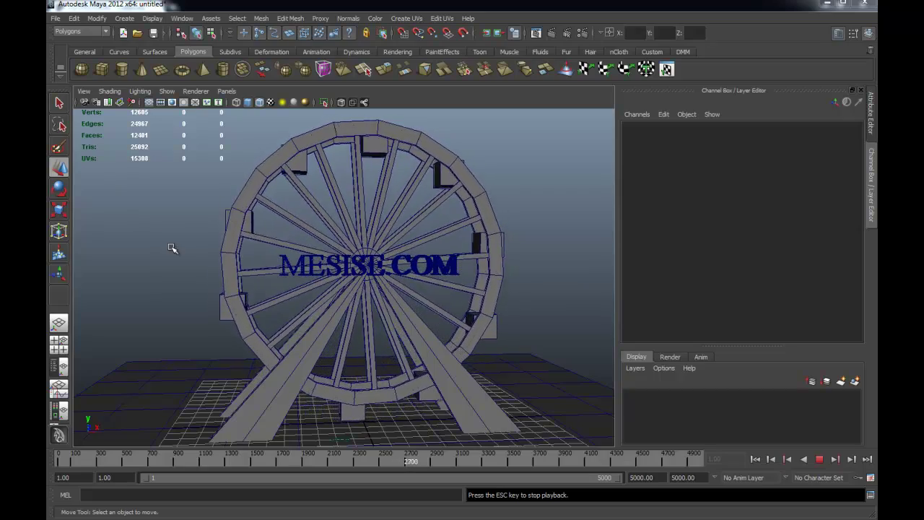
Step: Marquee-select and delete the finished Ferris wheel and its logo text, leaving an empty grid
mouse_move(181, 302)
left_mouse_down("alt")
mouse_move(270, 324)
mouse_move(319, 296)
mouse_move(314, 280)
mouse_move(105, 310)
mouse_move(207, 343)
mouse_move(295, 345)
mouse_move(282, 347)
mouse_move(244, 313)
mouse_move(262, 328)
left_mouse_up("alt")
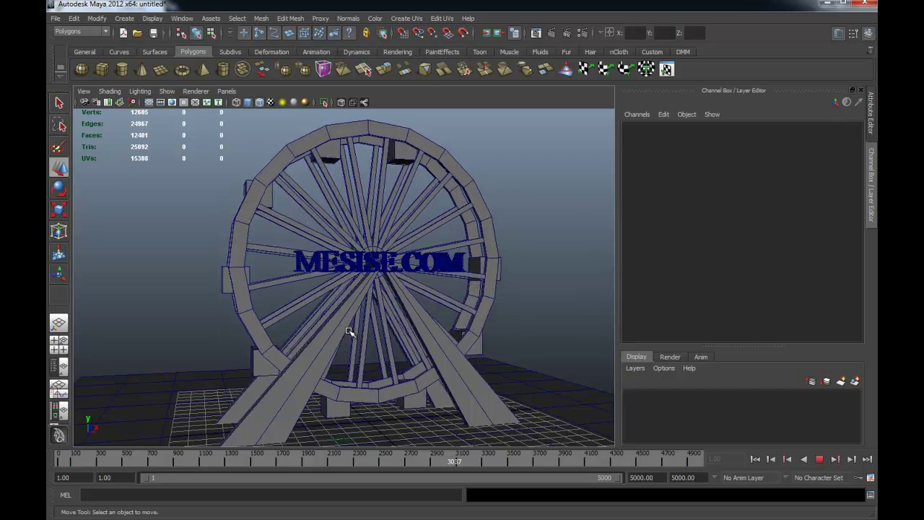
mouse_move(340, 340)
left_mouse_down("alt")
mouse_move(349, 349)
mouse_move(339, 330)
left_mouse_up("alt")
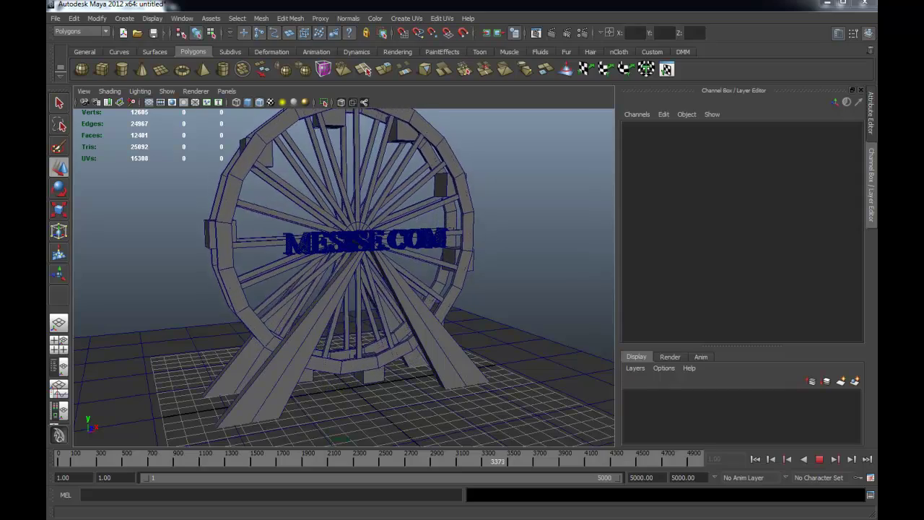
mouse_move(509, 258)
left_mouse_down("alt")
mouse_move(534, 259)
mouse_move(517, 241)
left_mouse_up("alt")
left_click_drag(526, 173, 235, 392)
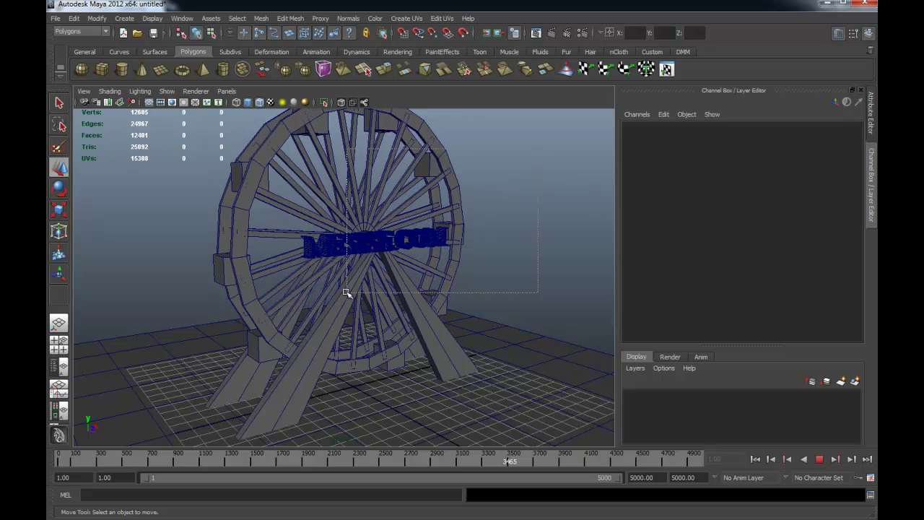
key("Delete")
mouse_move(354, 332)
left_mouse_down("alt")
mouse_move(336, 318)
mouse_move(344, 316)
left_mouse_up("alt")
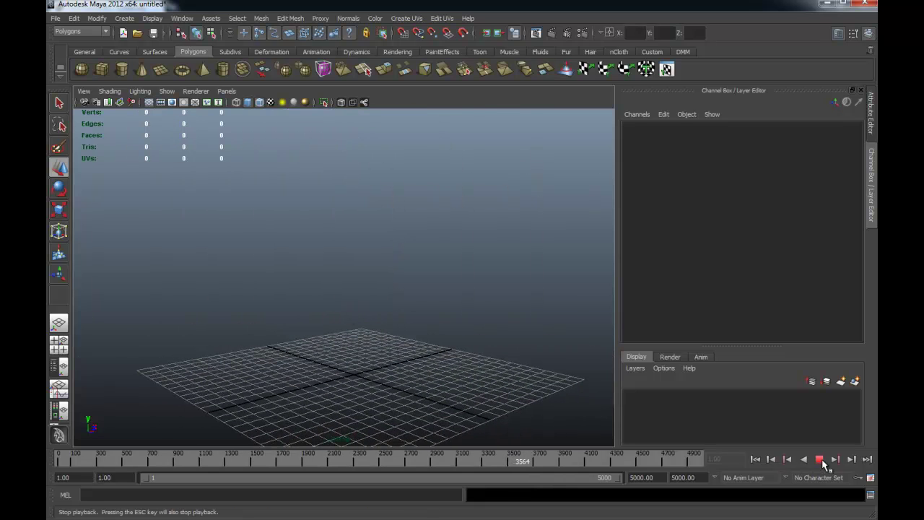
Step: Stop playback and create a polygon pipe at the origin, rotated exactly 90° on X
left_click(753, 460)
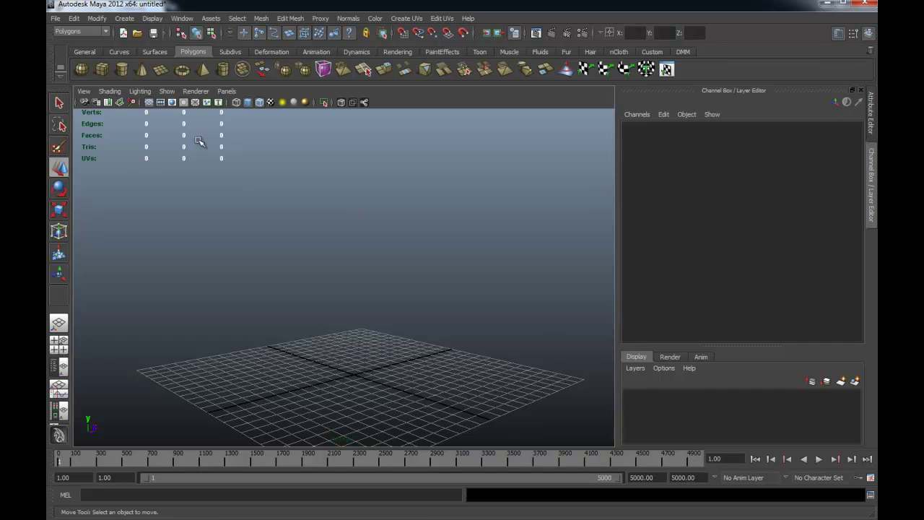
left_click(222, 71)
mouse_move(382, 306)
middle_mouse_down("alt")
mouse_move(453, 378)
mouse_move(409, 298)
middle_mouse_up("alt")
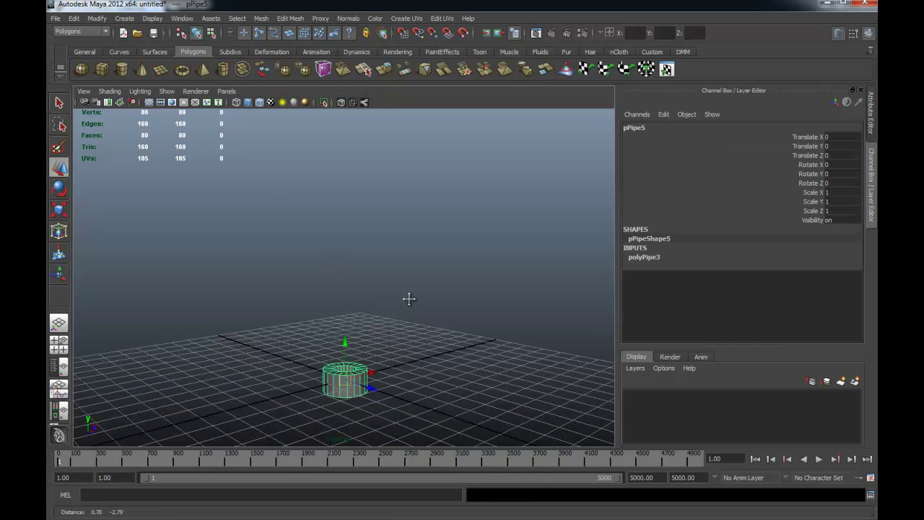
key("e")
left_click_drag(374, 311, 381, 387)
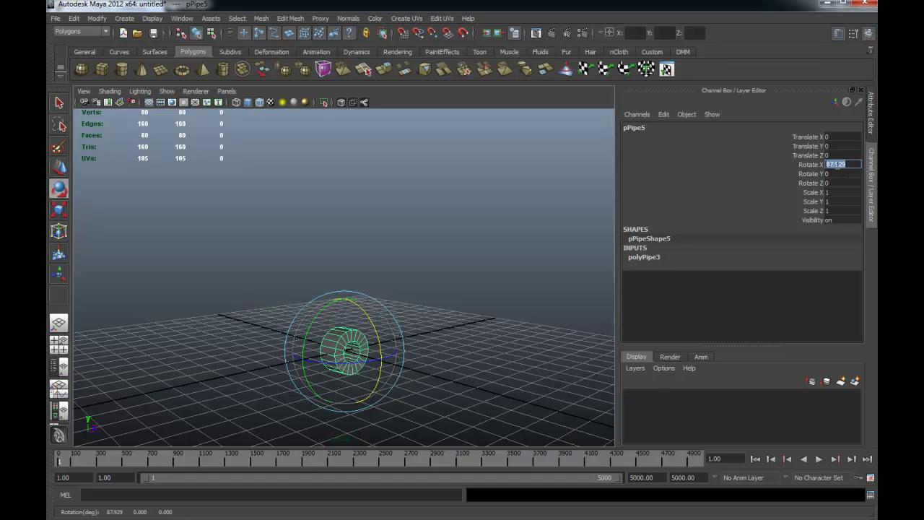
type("90")
key("Return")
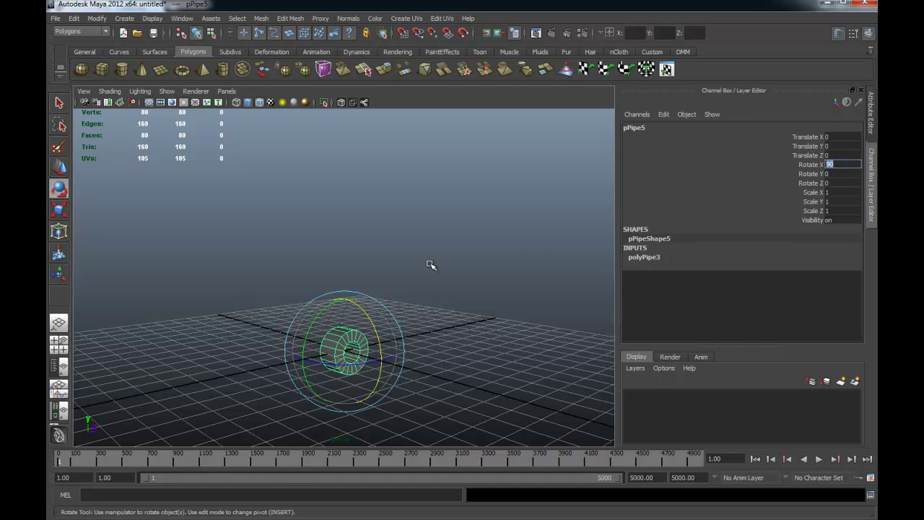
Step: Raise the pipe above the grid to Translate Y 12.486
left_click(431, 265)
left_click(348, 350)
key("w")
mouse_move(386, 296)
middle_mouse_down()
mouse_move(387, 157)
mouse_move(397, 115)
middle_mouse_up()
left_click_drag(409, 227, 341, 239, "alt")
middle_click_drag(341, 239, 365, 198)
mouse_move(366, 198)
left_mouse_down("alt")
mouse_move(524, 276)
mouse_move(173, 105)
left_mouse_up("alt")
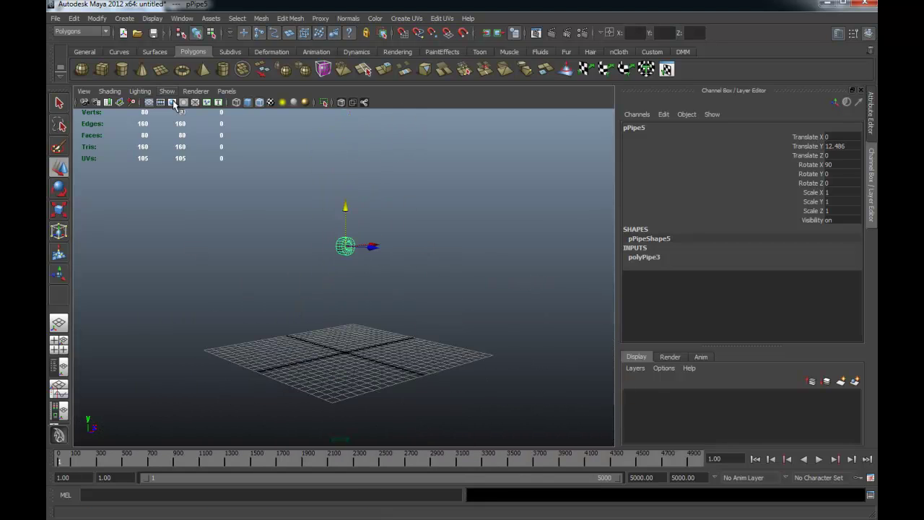
Step: Scale up the ground plane, then reselect the pipe
left_click(346, 361)
scroll(345, 361, "up", 1)
key("r")
mouse_move(345, 367)
left_mouse_down()
mouse_move(635, 320)
mouse_move(835, 305)
left_mouse_up()
left_click(412, 272)
mouse_move(412, 272)
left_mouse_down("alt")
mouse_move(352, 256)
mouse_move(361, 279)
mouse_move(392, 256)
mouse_move(421, 279)
mouse_move(267, 284)
mouse_move(433, 276)
mouse_move(363, 252)
mouse_move(429, 254)
mouse_move(324, 250)
mouse_move(402, 250)
left_mouse_up("alt")
left_click(339, 220)
Step: Switch the pipe to Face mode and select its faces
right_click(371, 194)
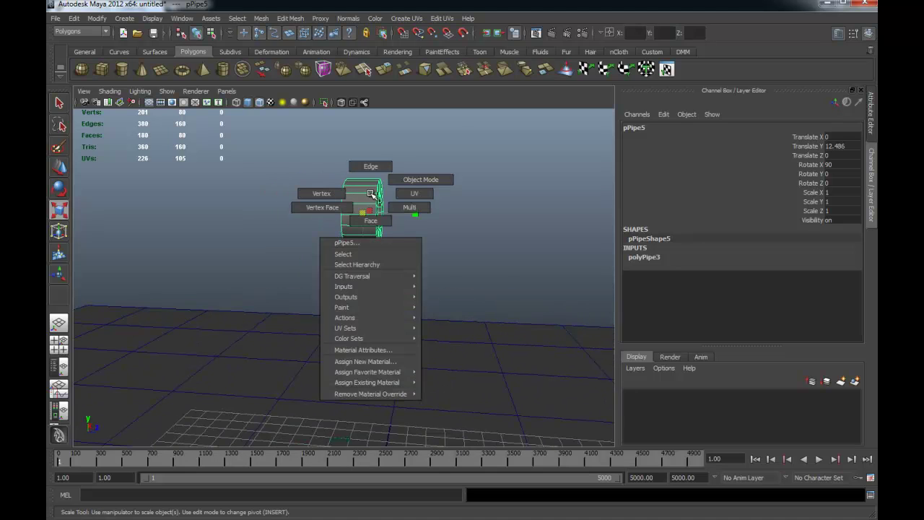
left_click(284, 147)
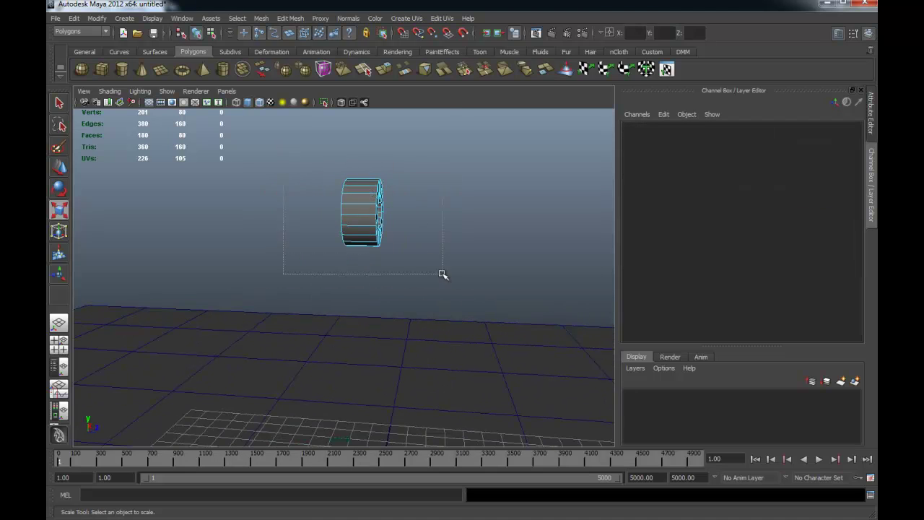
left_click_drag(443, 273, 446, 276)
left_click_drag(267, 141, 503, 295)
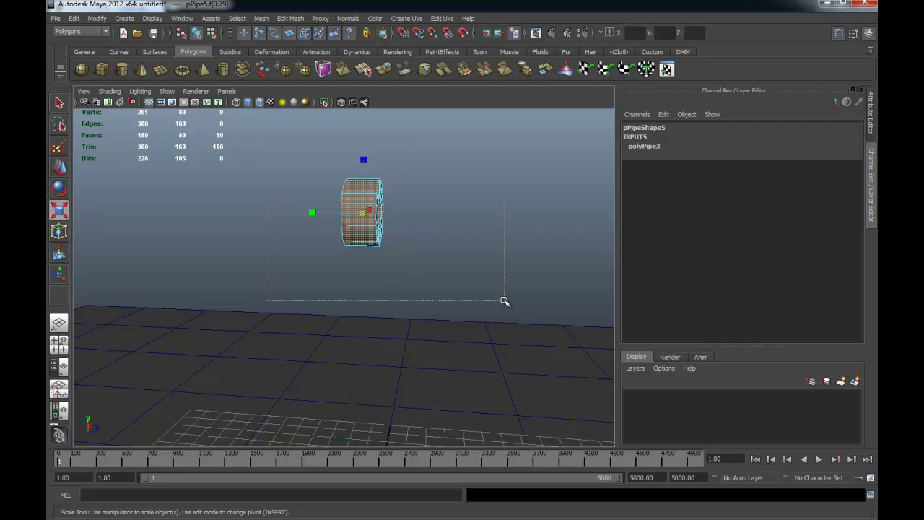
Step: Turn off Keep Faces Together in the Polygons Edit Mesh menu
left_click(95, 32)
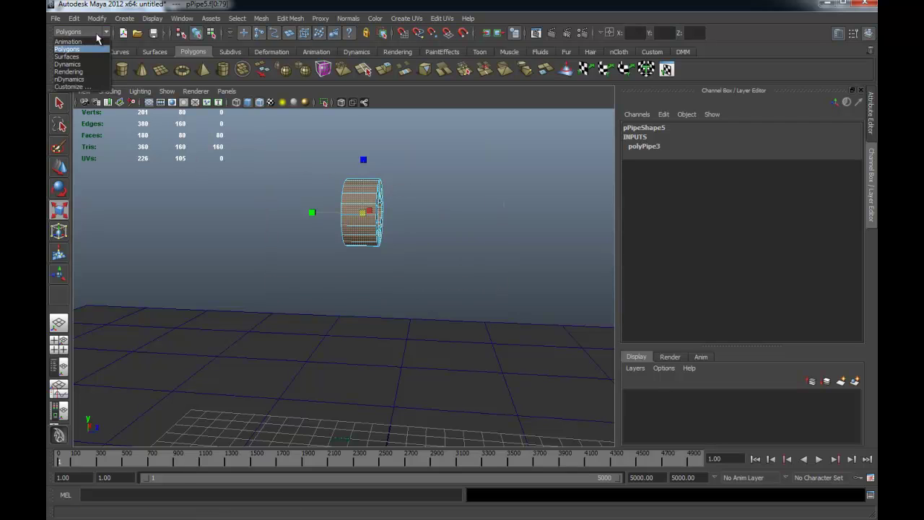
left_click(96, 49)
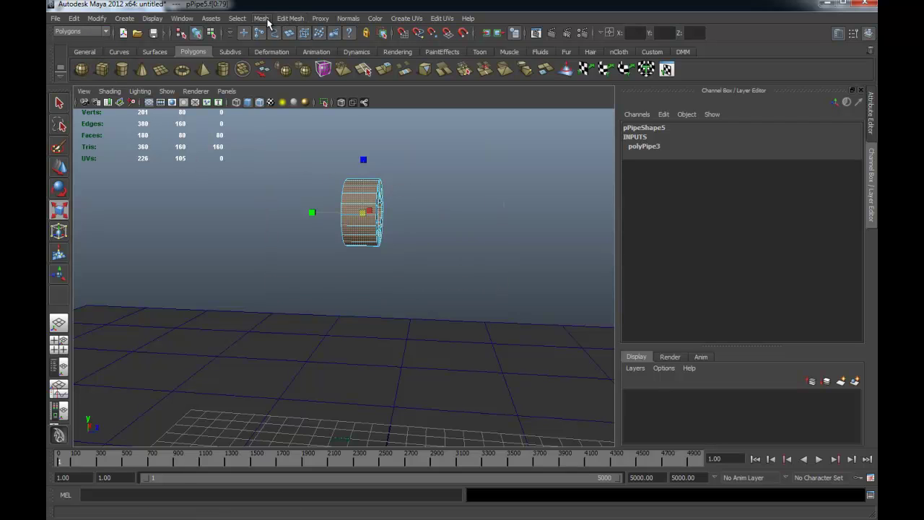
left_click(291, 19)
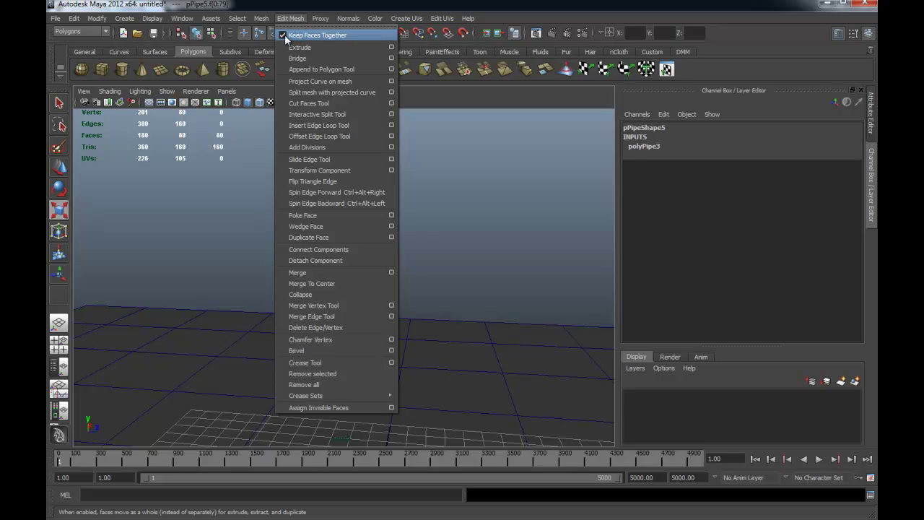
left_click(285, 34)
Step: Double-click to select the loop of 20 outer rim faces and inspect it
mouse_move(397, 159)
left_mouse_down("alt")
mouse_move(392, 223)
mouse_move(404, 217)
left_mouse_up("alt")
right_click_drag(404, 217, 450, 269, "alt")
mouse_move(449, 269)
left_mouse_down("alt")
mouse_move(410, 266)
mouse_move(409, 277)
left_mouse_up("alt")
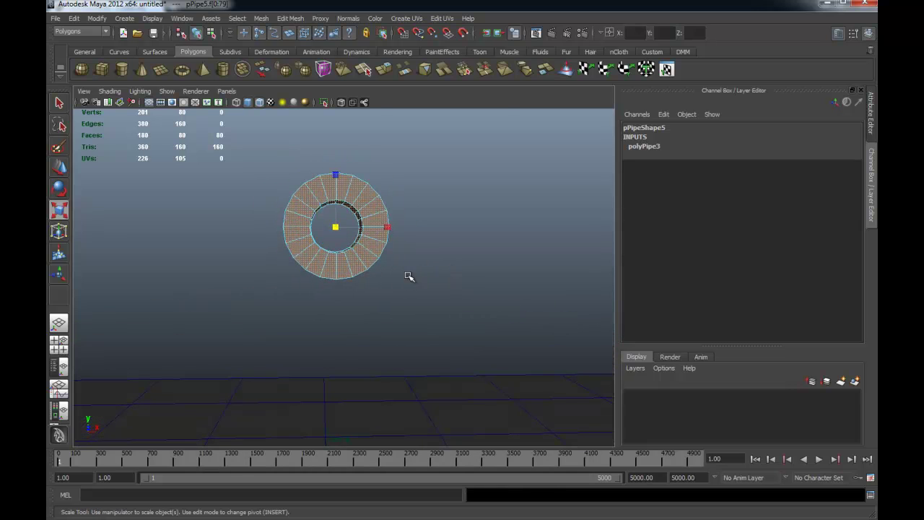
double_click(368, 255)
mouse_move(367, 258)
left_mouse_down("alt")
mouse_move(361, 274)
mouse_move(439, 274)
mouse_move(525, 246)
mouse_move(246, 277)
left_mouse_up("alt")
mouse_move(328, 269)
left_mouse_down("alt")
mouse_move(381, 248)
mouse_move(332, 238)
mouse_move(269, 192)
left_mouse_up("alt")
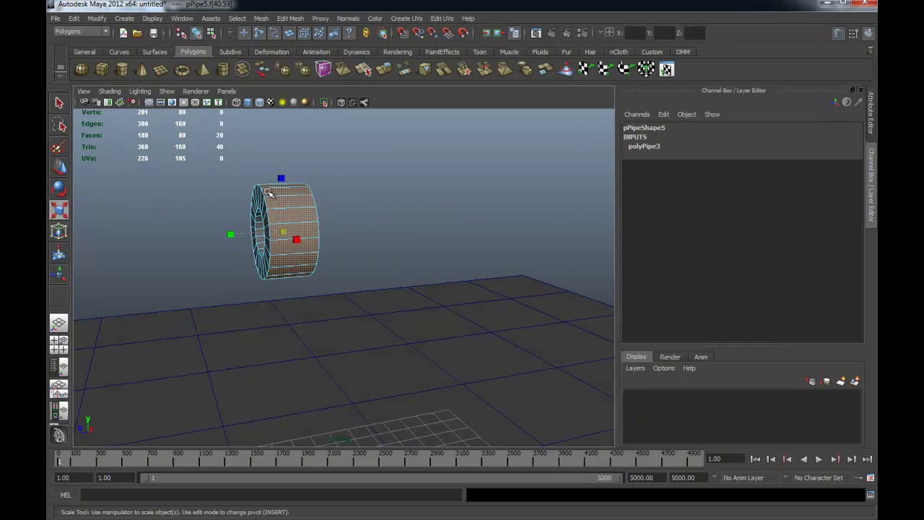
mouse_move(298, 280)
left_mouse_down("alt")
mouse_move(480, 289)
mouse_move(549, 310)
mouse_move(400, 316)
mouse_move(326, 295)
left_mouse_up("alt")
right_click_drag(325, 295, 426, 322, "alt")
mouse_move(426, 322)
left_mouse_down("alt")
mouse_move(336, 340)
mouse_move(426, 346)
mouse_move(350, 309)
mouse_move(346, 297)
left_mouse_up("alt")
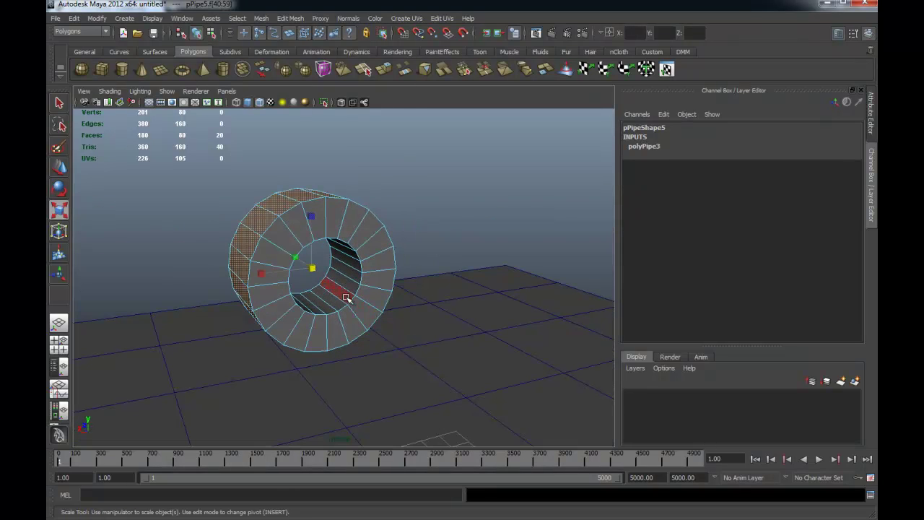
Step: Rework the face selection on the pipe's outer rim bands, checking from side and top
mouse_move(387, 329)
left_mouse_down("alt")
mouse_move(356, 305)
mouse_move(306, 324)
mouse_move(402, 330)
mouse_move(355, 313)
mouse_move(266, 324)
left_mouse_up("alt")
left_click_drag(408, 332, 224, 336, "alt")
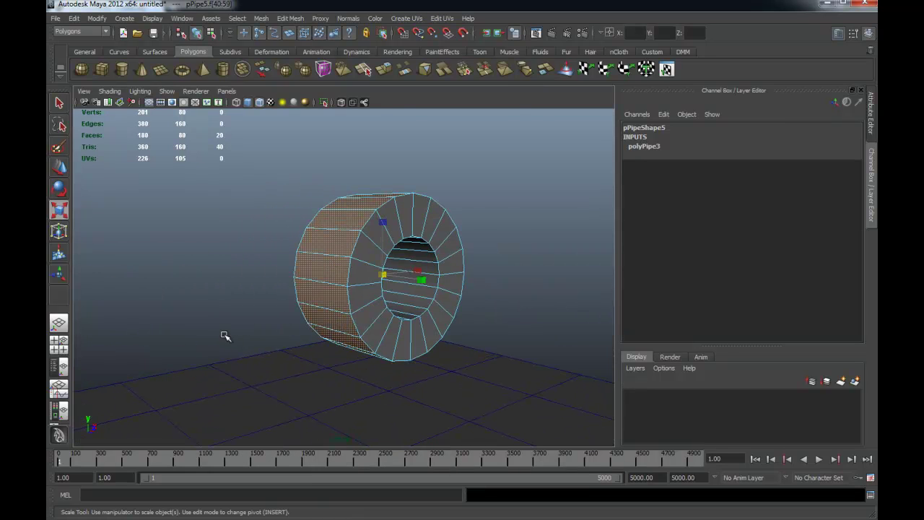
left_click_drag(388, 339, 509, 284, "alt")
left_click(510, 284)
left_click(397, 257)
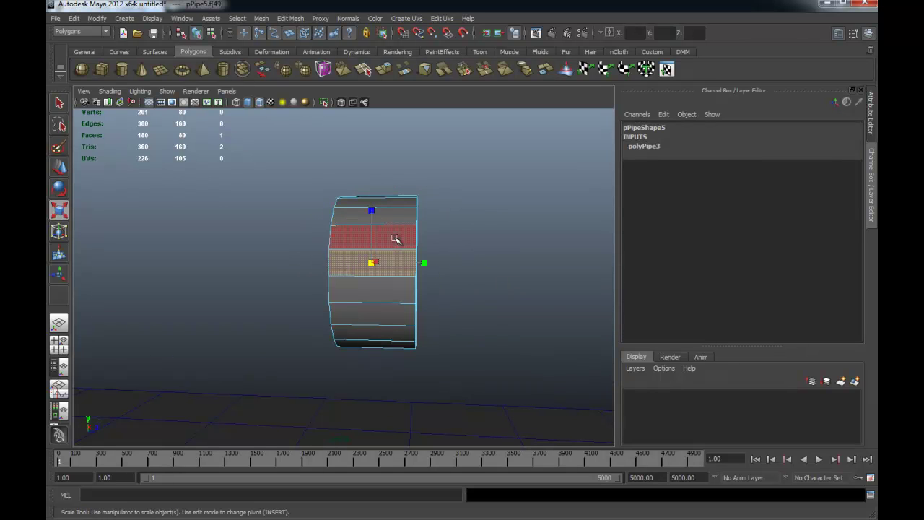
mouse_move(399, 217)
left_mouse_down("alt")
mouse_move(397, 253)
mouse_move(371, 262)
mouse_move(416, 258)
left_mouse_up("alt")
left_click_drag(247, 184, 463, 345)
mouse_move(406, 377)
left_mouse_down("alt")
mouse_move(345, 377)
mouse_move(371, 376)
mouse_move(360, 378)
left_mouse_up("alt")
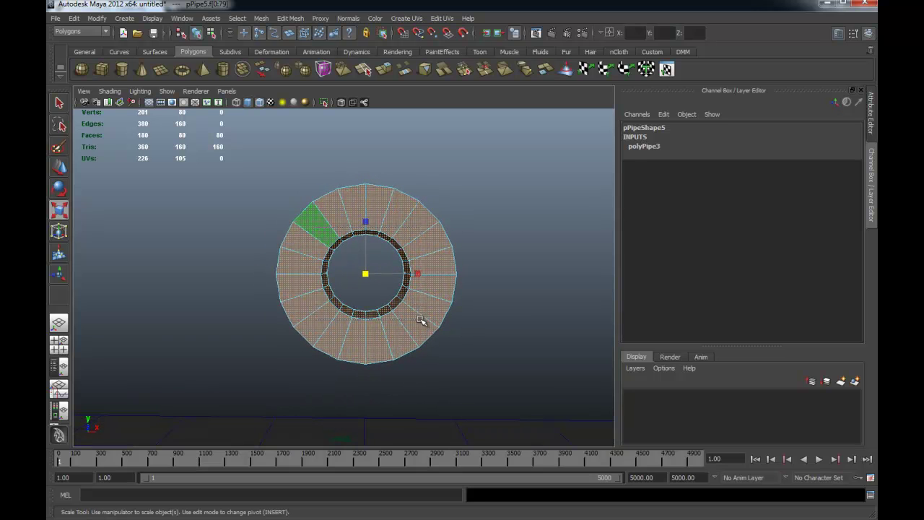
mouse_move(422, 321)
left_mouse_down("alt")
mouse_move(423, 340)
mouse_move(247, 341)
mouse_move(295, 387)
mouse_move(475, 359)
mouse_move(491, 336)
mouse_move(349, 351)
mouse_move(410, 355)
mouse_move(384, 330)
left_mouse_up("alt")
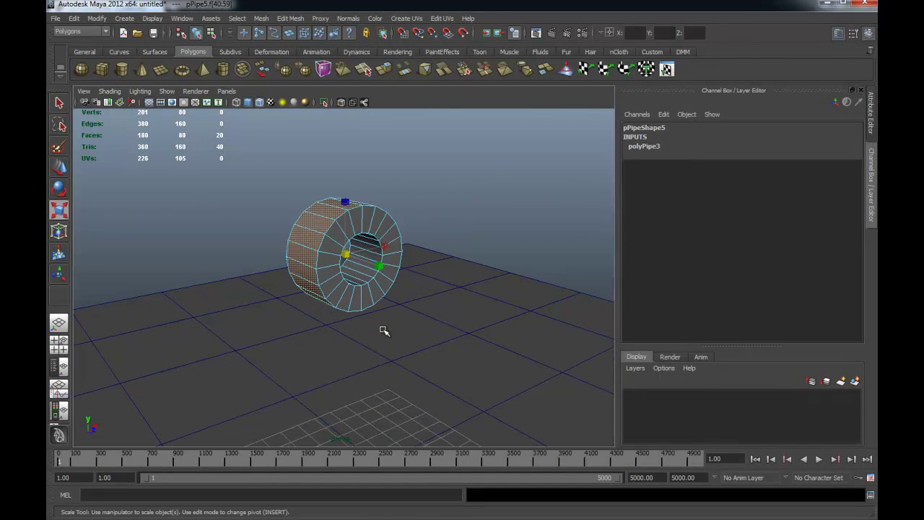
Step: Extrude the rim faces outward into spokes, Local Translate Z 10.582
left_click(390, 67)
mouse_move(454, 250)
left_mouse_down("alt")
mouse_move(470, 289)
mouse_move(388, 291)
mouse_move(403, 297)
left_mouse_up("alt")
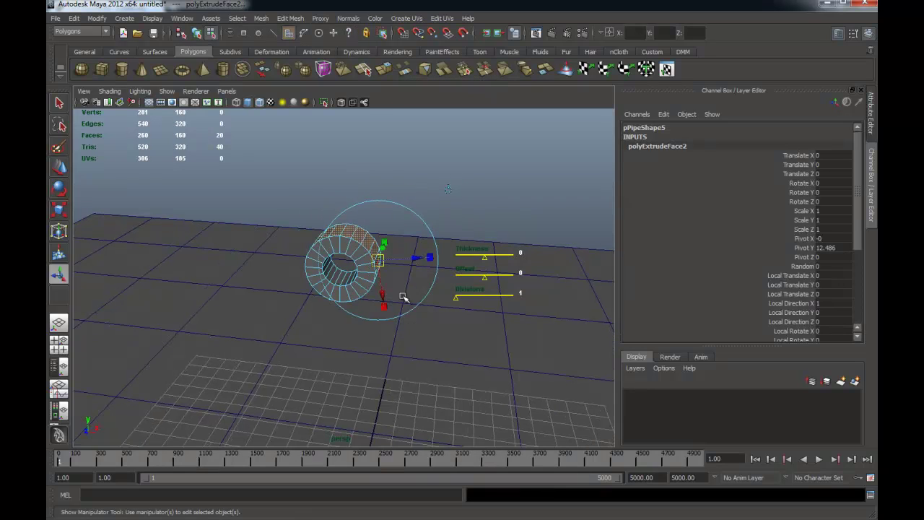
left_click_drag(418, 261, 439, 258)
right_click_drag(440, 258, 670, 258, "alt")
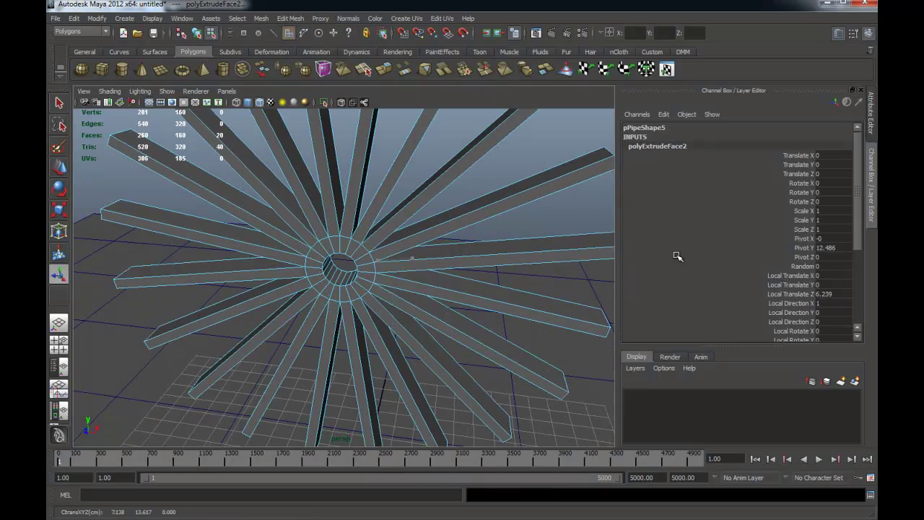
middle_click_drag(288, 293, 439, 293, "alt")
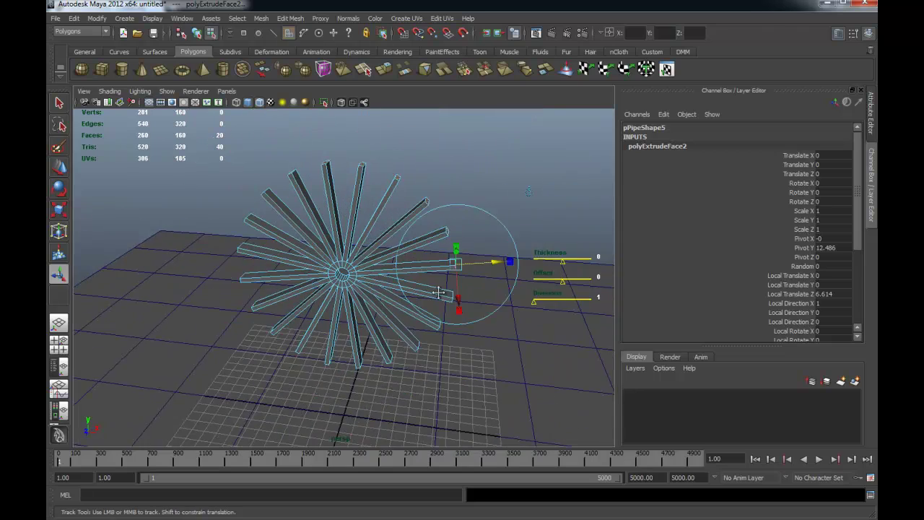
right_click_drag(439, 292, 469, 292, "alt")
mouse_move(466, 258)
left_mouse_down()
mouse_move(539, 252)
mouse_move(391, 266)
mouse_move(426, 309)
mouse_move(430, 292)
mouse_move(412, 294)
mouse_move(413, 309)
mouse_move(480, 323)
mouse_move(425, 330)
mouse_move(423, 340)
mouse_move(494, 332)
mouse_move(481, 348)
mouse_move(448, 349)
mouse_move(465, 329)
mouse_move(444, 310)
mouse_move(451, 299)
mouse_move(542, 314)
mouse_move(250, 328)
mouse_move(284, 310)
mouse_move(269, 302)
left_mouse_up()
key("t")
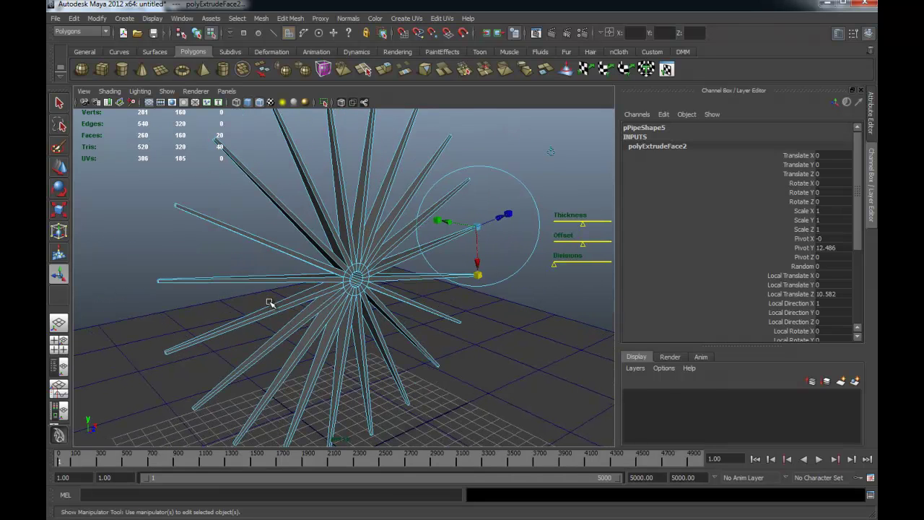
Step: Return to Object Mode and select the spoked pipe pPipe5
right_click(358, 287)
left_click(381, 275)
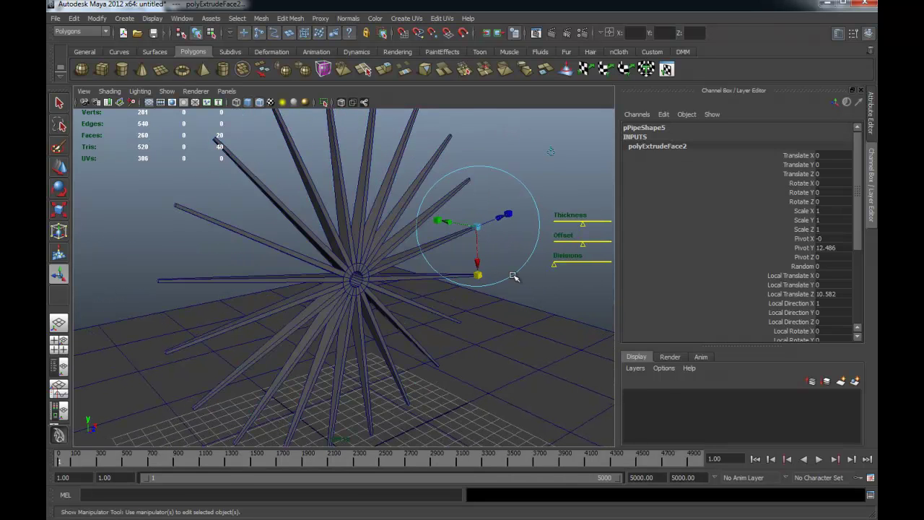
key("q")
left_click(365, 291)
mouse_move(394, 367)
left_mouse_down("alt")
mouse_move(388, 373)
mouse_move(406, 372)
left_mouse_up("alt")
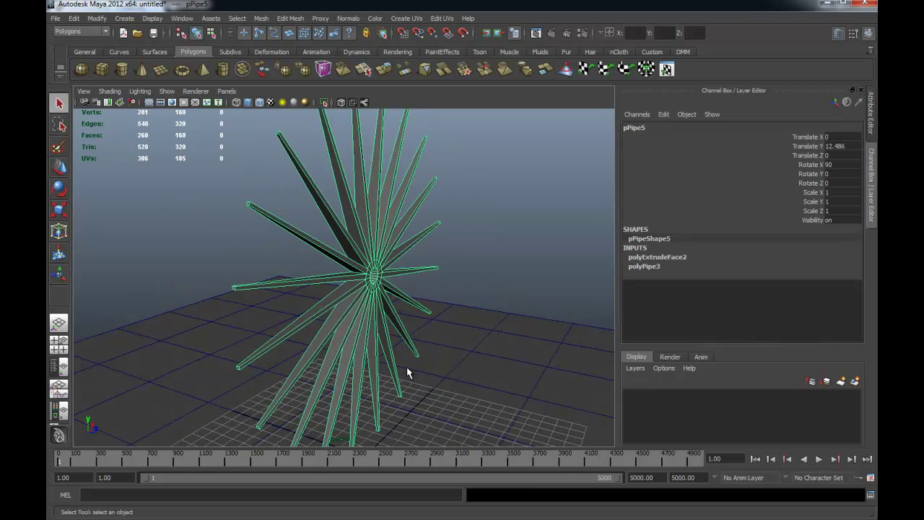
Step: Freeze the transformations of the spoked pipe pPipe5
left_click(95, 18)
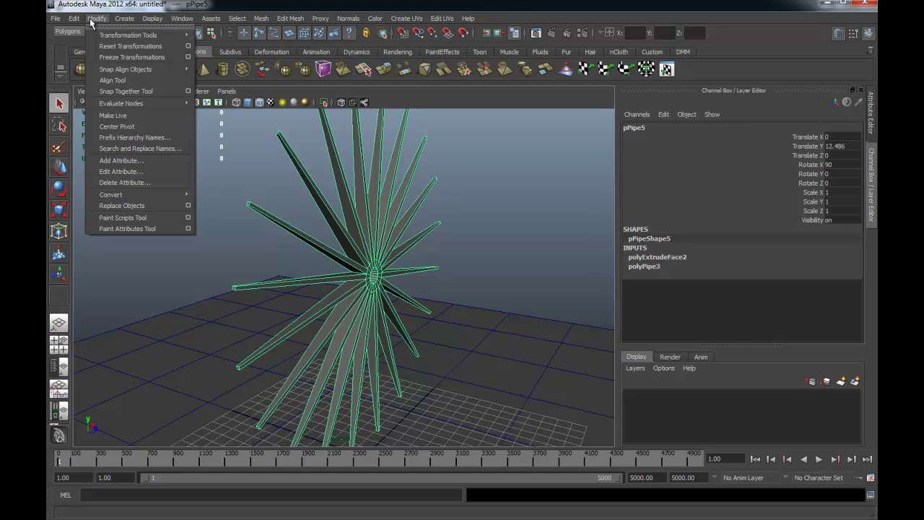
left_click(115, 58)
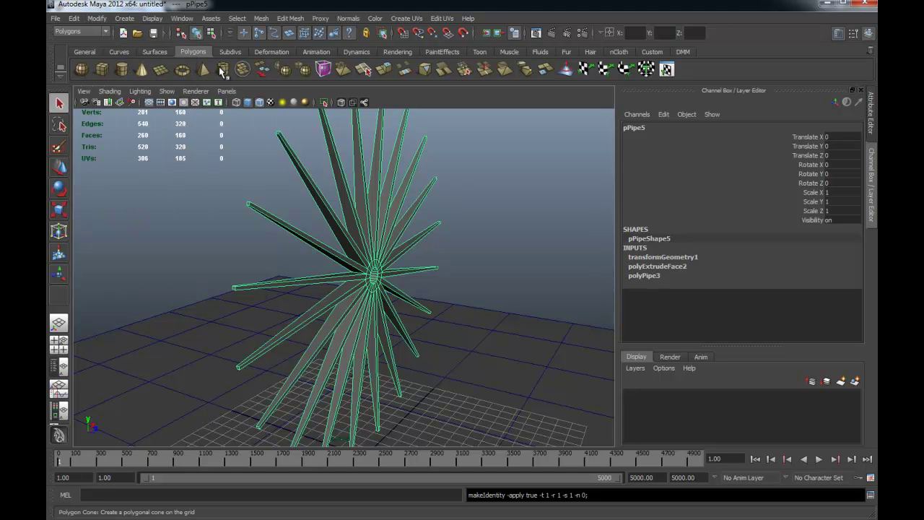
mouse_move(478, 256)
left_mouse_down("alt")
mouse_move(487, 268)
mouse_move(429, 273)
mouse_move(536, 271)
mouse_move(411, 274)
mouse_move(436, 216)
left_mouse_up("alt")
mouse_move(419, 268)
left_mouse_down("alt")
mouse_move(402, 273)
mouse_move(402, 299)
mouse_move(384, 273)
mouse_move(304, 279)
mouse_move(360, 292)
left_mouse_up("alt")
Step: Duplicate the wheel as pPipe6, offset behind it to Translate Z -2.567
key("w")
key("ctrl+d")
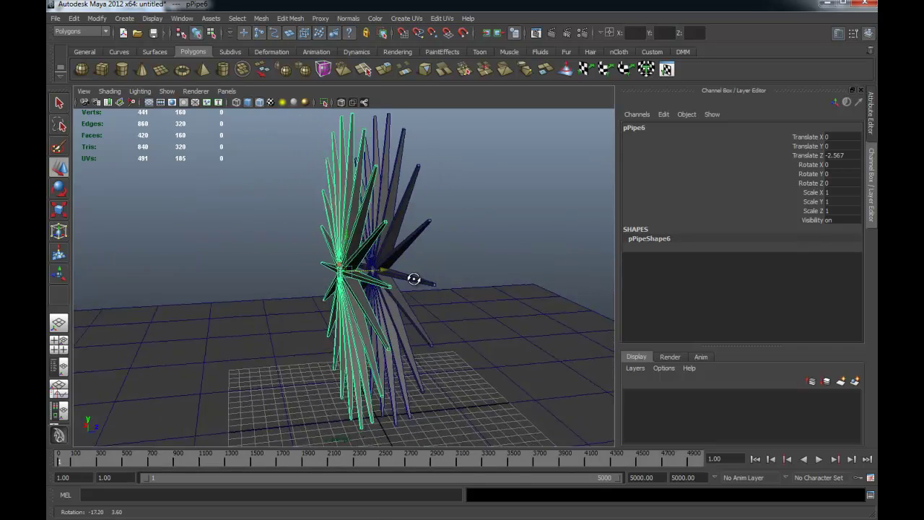
left_click_drag(409, 290, 469, 213, "alt")
left_click(247, 118)
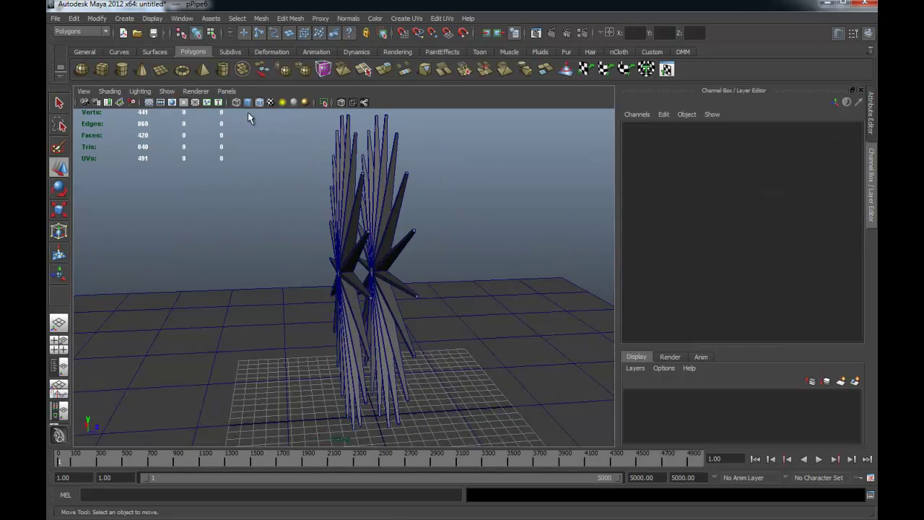
Step: Create a polygon cylinder and rotate it exactly 90° on X
left_click(123, 69)
mouse_move(429, 330)
left_mouse_down("alt")
mouse_move(405, 356)
mouse_move(426, 138)
mouse_move(439, 313)
mouse_move(426, 309)
mouse_move(453, 301)
left_mouse_up("alt")
key("r")
key("e")
left_click_drag(408, 221, 453, 283)
type("90")
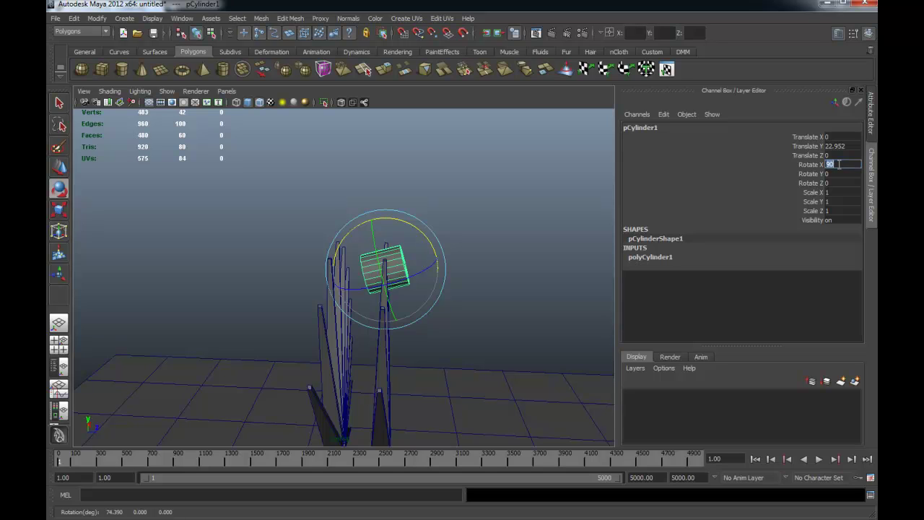
key("Return")
Step: Set the cylinder's Subdivisions Caps to 0 for open ends
mouse_move(532, 201)
left_mouse_down("alt")
mouse_move(400, 230)
mouse_move(627, 283)
left_mouse_up("alt")
left_click(648, 258)
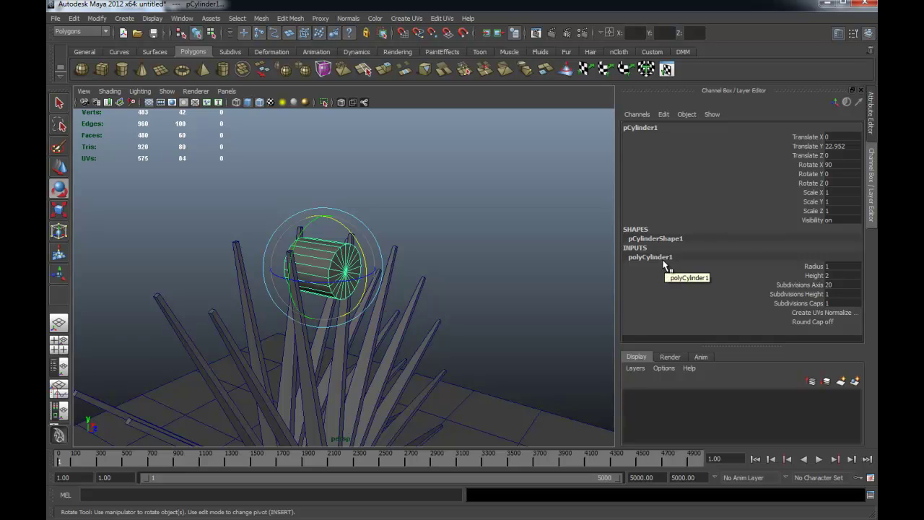
double_click(836, 304)
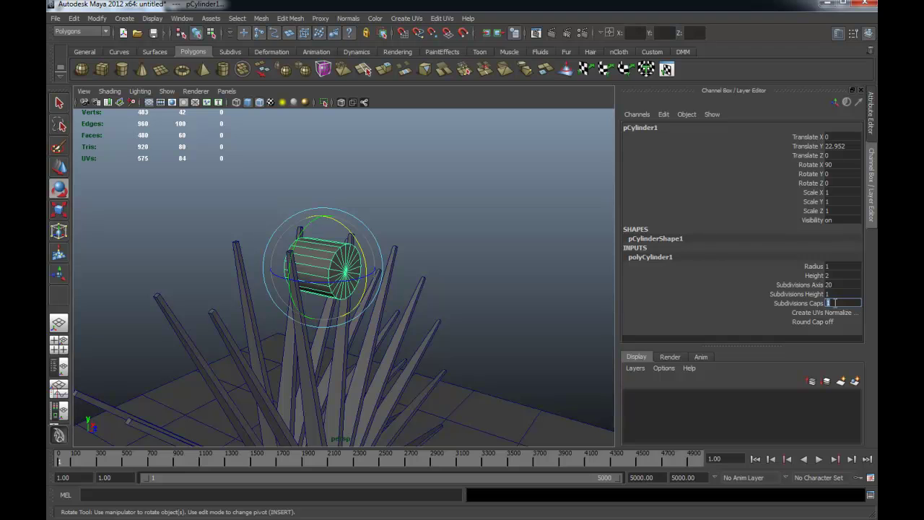
type("0")
key("Return")
Step: Scale the cylinder to a thin 0.111/1.306/0.111 rod and move it to Translate Z -1.257
mouse_move(308, 275)
left_mouse_down("alt")
mouse_move(470, 282)
mouse_move(454, 289)
left_mouse_up("alt")
key("r")
mouse_move(379, 288)
left_mouse_down()
mouse_move(330, 268)
mouse_move(302, 273)
left_mouse_up()
mouse_move(431, 294)
left_mouse_down()
mouse_move(498, 304)
mouse_move(462, 303)
mouse_move(592, 340)
left_mouse_up()
key("w")
mouse_move(497, 326)
left_mouse_down()
mouse_move(431, 327)
mouse_move(268, 256)
left_mouse_up()
mouse_move(268, 256)
middle_mouse_down("alt")
mouse_move(310, 306)
mouse_move(280, 309)
mouse_move(306, 313)
middle_mouse_up("alt")
key("space")
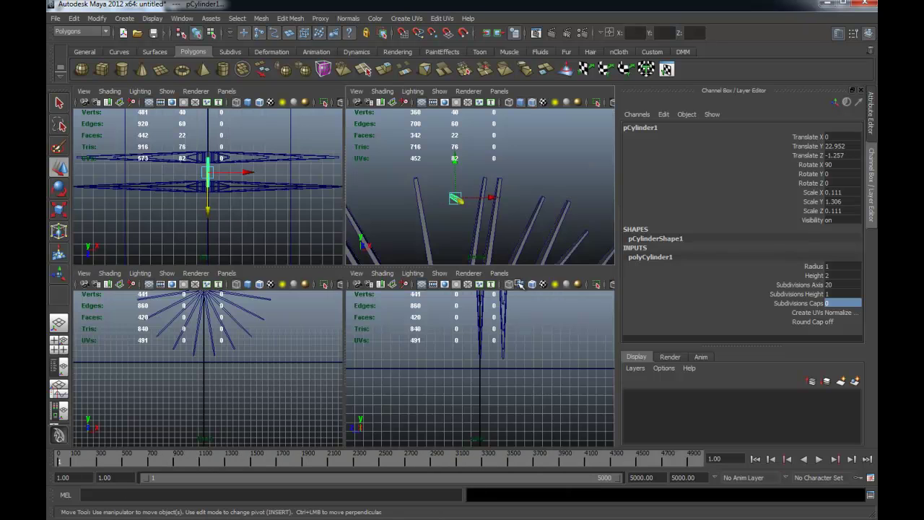
Step: Move the crossbar rod onto a spoke's top end, nudging it along Z in the front view
scroll(288, 361, "up", 3)
mouse_move(288, 360)
left_mouse_down("alt")
mouse_move(326, 387)
mouse_move(240, 421)
mouse_move(219, 363)
mouse_move(222, 385)
mouse_move(173, 318)
left_mouse_up("alt")
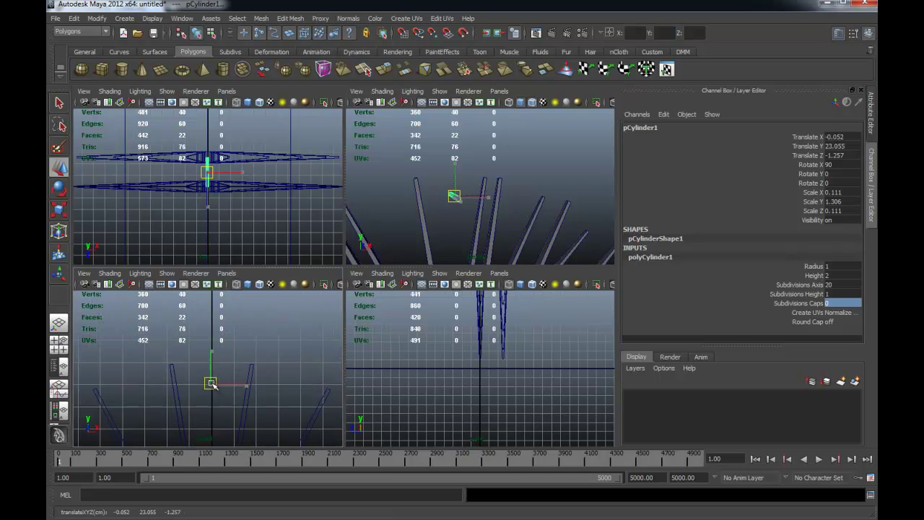
right_click_drag(173, 317, 95, 387, "alt")
mouse_move(95, 388)
middle_mouse_down("alt")
mouse_move(312, 399)
mouse_move(209, 390)
middle_mouse_up("alt")
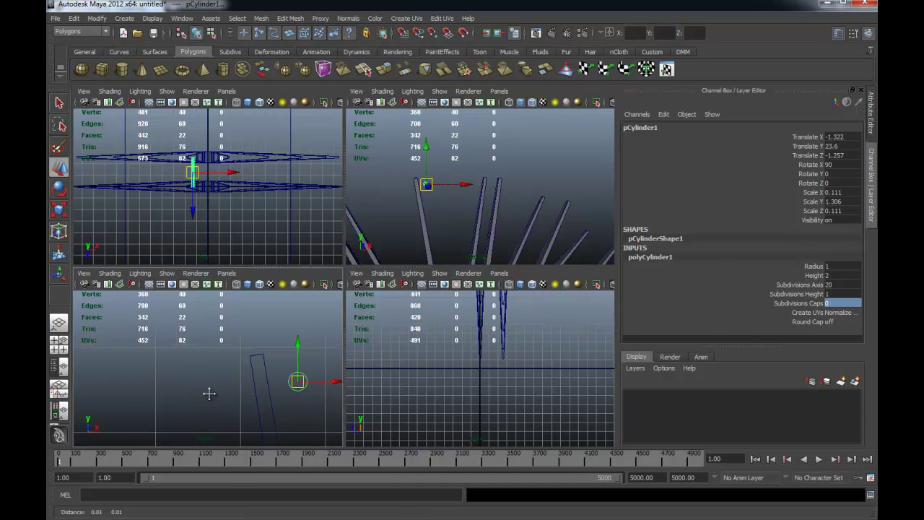
left_click_drag(268, 377, 229, 359)
key("r")
key("e")
mouse_move(462, 209)
left_mouse_down("alt")
mouse_move(509, 206)
mouse_move(446, 198)
left_mouse_up("alt")
key("space")
scroll(294, 258, "up", 2)
scroll(332, 295, "up", 2)
left_click_drag(323, 312, 323, 309)
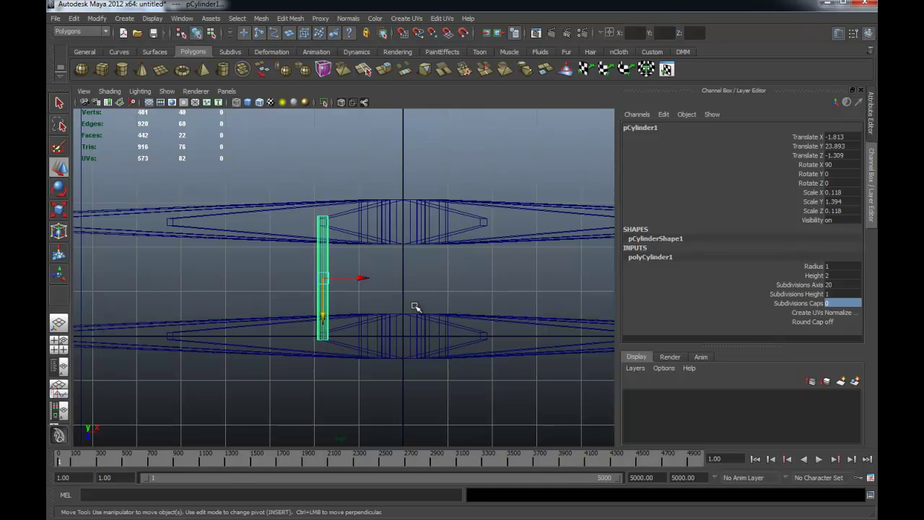
key("space")
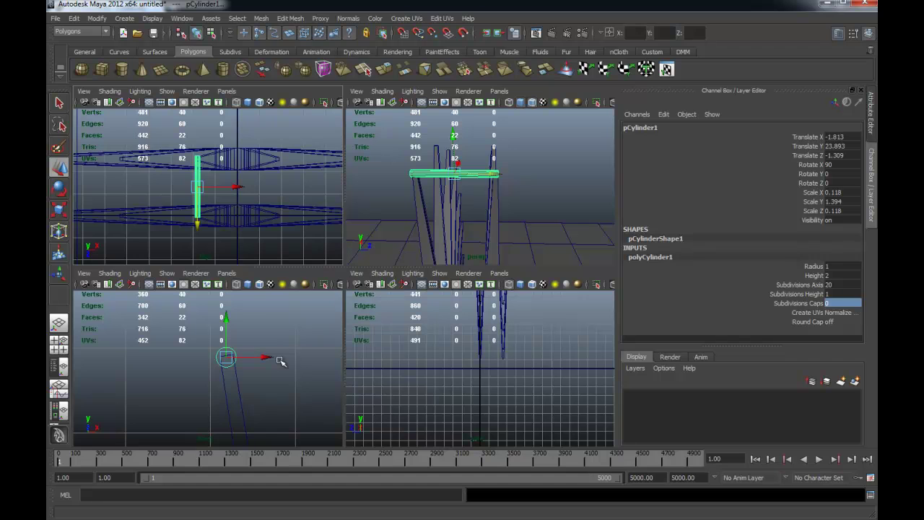
Step: Duplicate the rod, set its pivot at the spoke's top end and seat it on the tip
key("space")
scroll(340, 355, "down", 3)
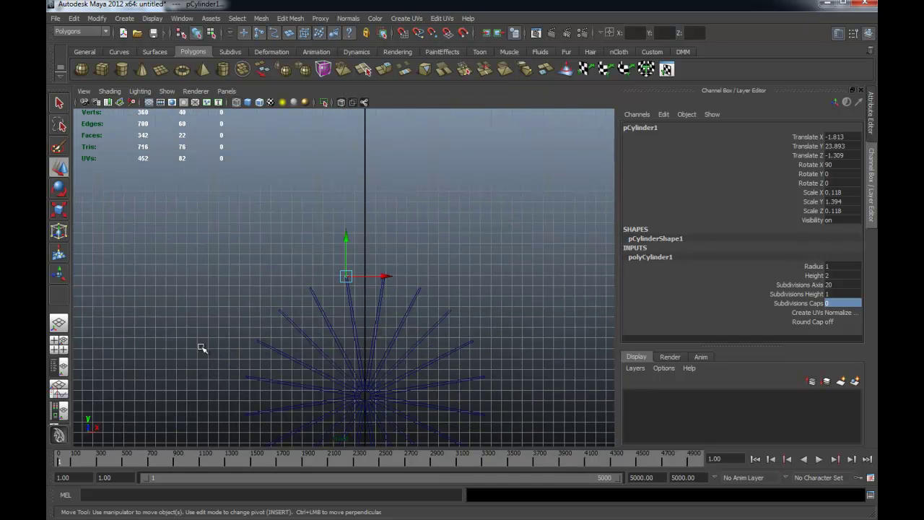
scroll(333, 290, "up", 3)
scroll(448, 303, "up", 3)
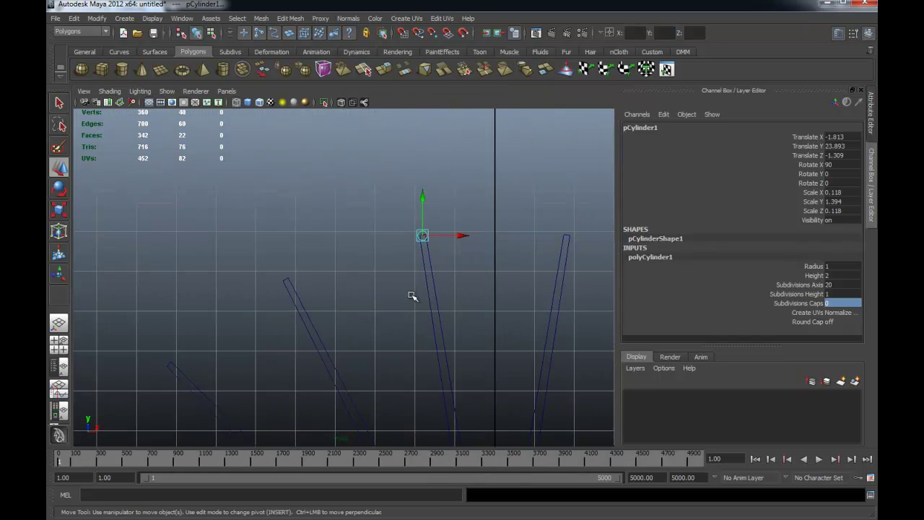
scroll(444, 285, "up", 2)
scroll(442, 263, "up", 2)
key("ctrl+d")
key("Insert")
left_click_drag(468, 231, 410, 252)
middle_click_drag(356, 269, 261, 297)
key("Insert")
scroll(310, 325, "up", 3)
middle_click_drag(226, 324, 332, 254, "alt")
left_click_drag(298, 249, 298, 248)
middle_click_drag(298, 275, 464, 204, "alt")
Step: Duplicate the rod twice, placing the copies on the next two spoke tips
key("ctrl+d")
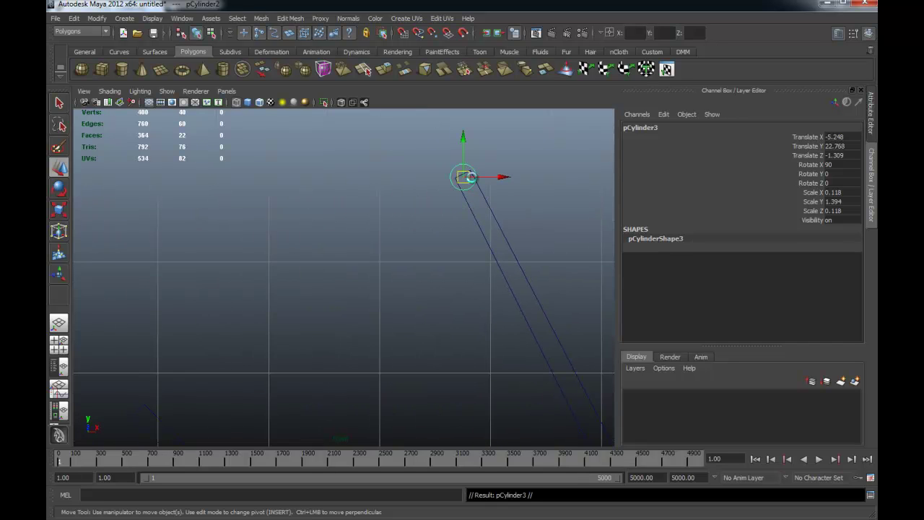
left_click_drag(463, 178, 270, 388)
middle_click_drag(269, 388, 491, 233, "alt")
left_click_drag(479, 252, 351, 278)
middle_click_drag(332, 347, 469, 227, "alt")
key("ctrl+d")
mouse_move(487, 163)
left_mouse_down()
mouse_move(387, 330)
mouse_move(481, 213)
mouse_move(386, 309)
left_mouse_up()
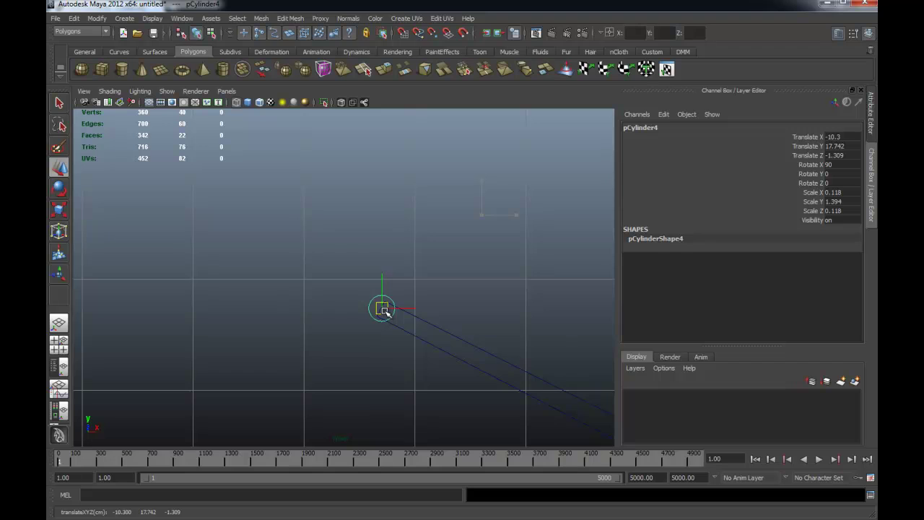
middle_click_drag(396, 370, 420, 212, "alt")
Step: Add two more rod copies on the following spoke tips down the wheel
key("ctrl+d")
left_click_drag(419, 142, 380, 371)
middle_click_drag(380, 371, 387, 208, "alt")
left_click_drag(387, 208, 309, 347)
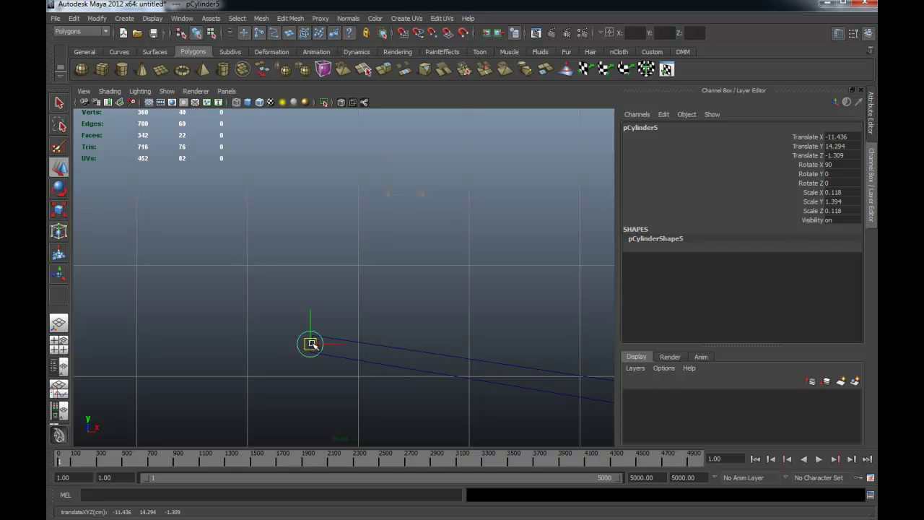
middle_click_drag(342, 351, 351, 190, "alt")
key("ctrl+d")
left_click_drag(314, 135, 296, 355)
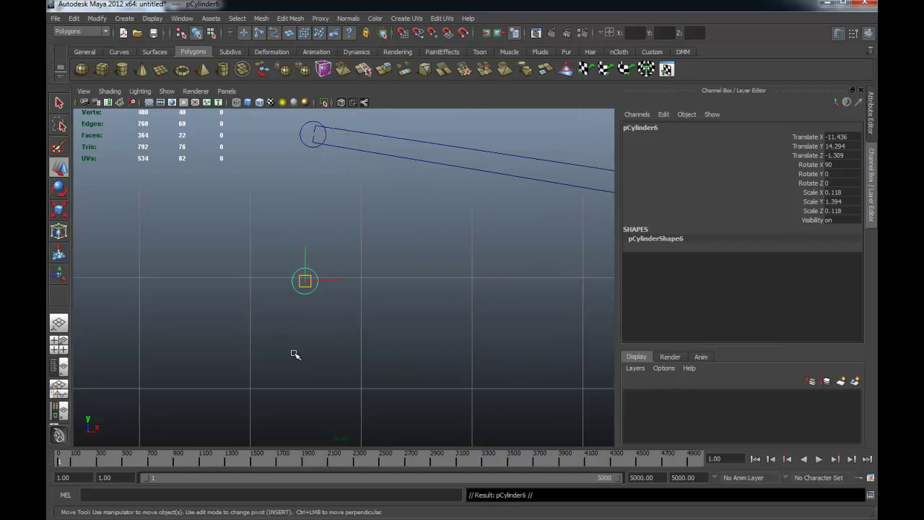
middle_click_drag(296, 354, 255, 250, "alt")
left_click_drag(264, 177, 281, 359)
middle_click_drag(336, 421, 256, 210, "alt")
Step: Place two further rod copies on the next spoke tips down the left side
key("ctrl+d")
mouse_move(203, 146)
left_mouse_down()
mouse_move(286, 258)
mouse_move(385, 354)
mouse_move(287, 204)
mouse_move(214, 356)
left_mouse_up()
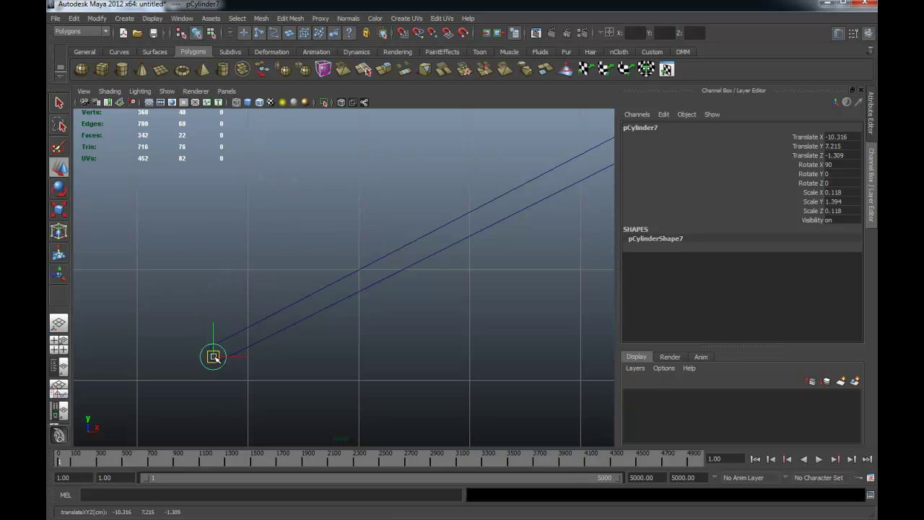
mouse_move(368, 417)
middle_mouse_down("alt")
mouse_move(324, 326)
mouse_move(216, 204)
middle_mouse_up("alt")
key("ctrl+d")
left_click_drag(148, 191, 413, 387)
middle_click_drag(413, 388, 339, 222, "alt")
left_click_drag(328, 216, 303, 357)
middle_click_drag(444, 401, 318, 231, "alt")
Step: Place the final rod copies down to the bottom spoke tip, ending at X -1.814, Y 1.072
key("ctrl+d")
left_click_drag(177, 185, 449, 377)
middle_click_drag(477, 395, 345, 279, "alt")
left_click_drag(319, 261, 372, 302)
scroll(219, 317, "down", 1)
scroll(386, 315, "down", 3)
scroll(522, 346, "down", 3)
scroll(523, 346, "up", 2)
scroll(429, 303, "up", 2)
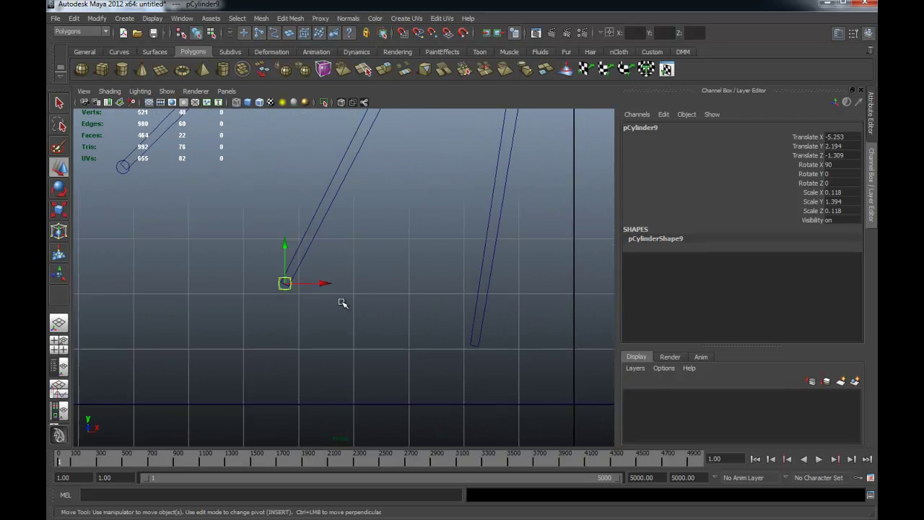
key("ctrl+d")
left_click_drag(298, 287, 479, 351)
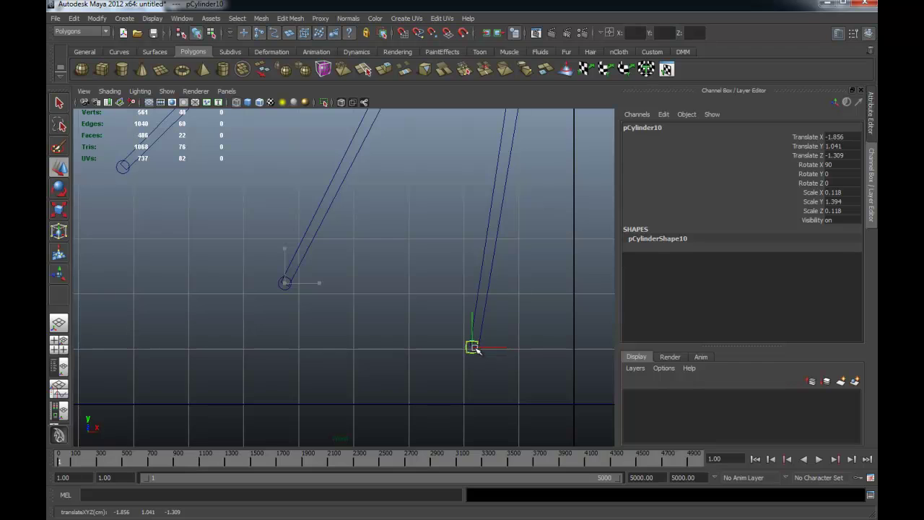
key("a")
key("a")
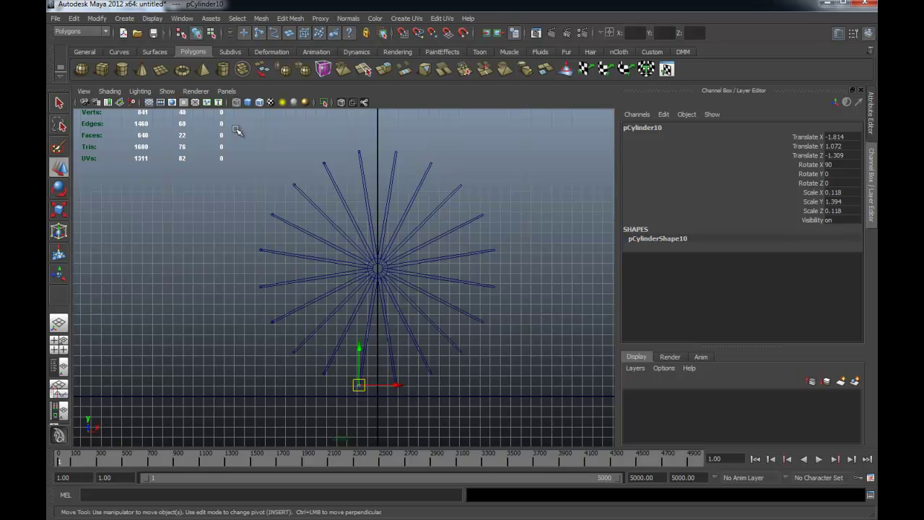
Step: Select only the crossbar rods around the wheel and group them as group3
left_click_drag(217, 239, 374, 413)
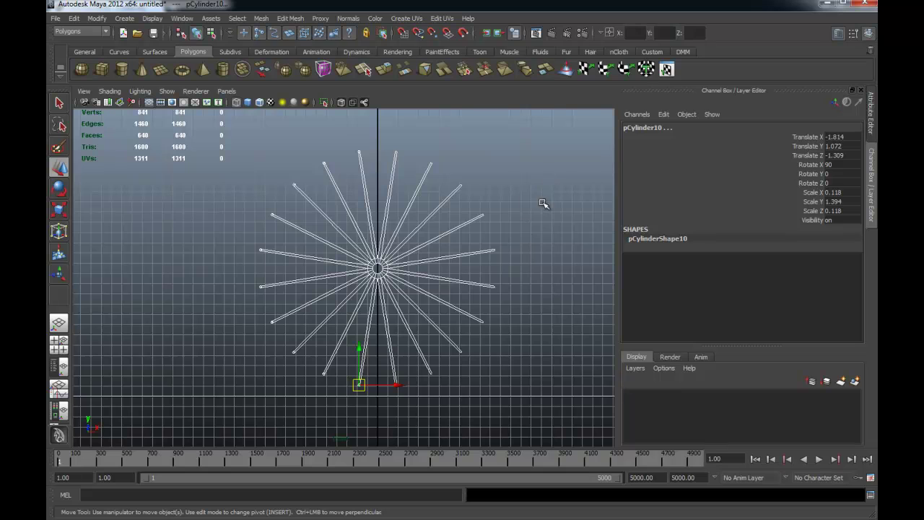
left_click(456, 430)
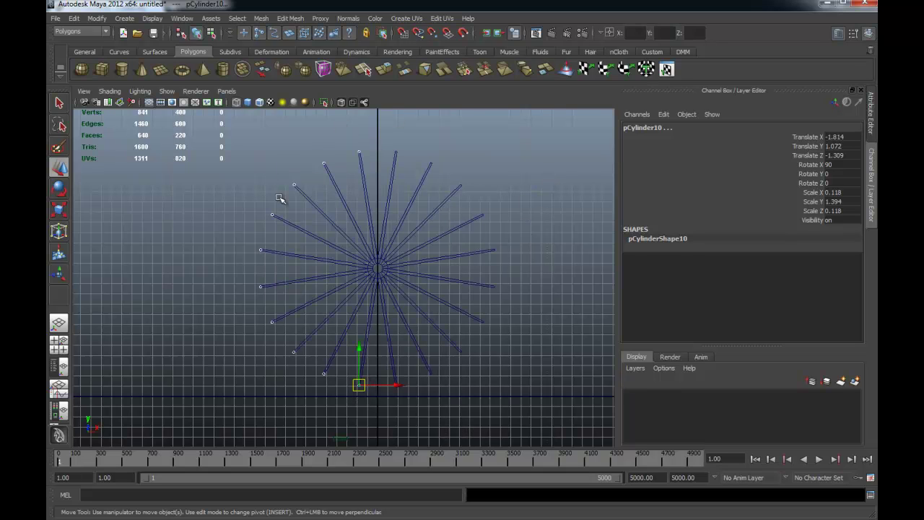
middle_click_drag(343, 246, 335, 257, "alt")
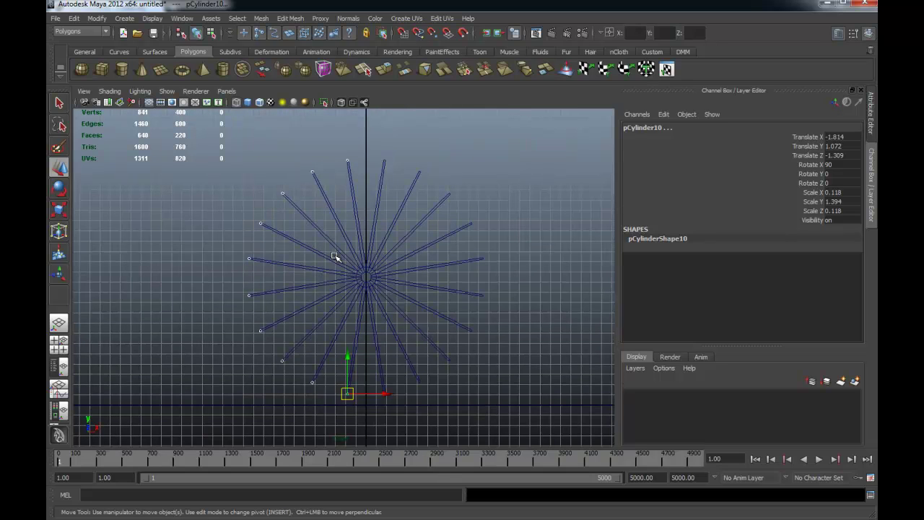
key("ctrl+g")
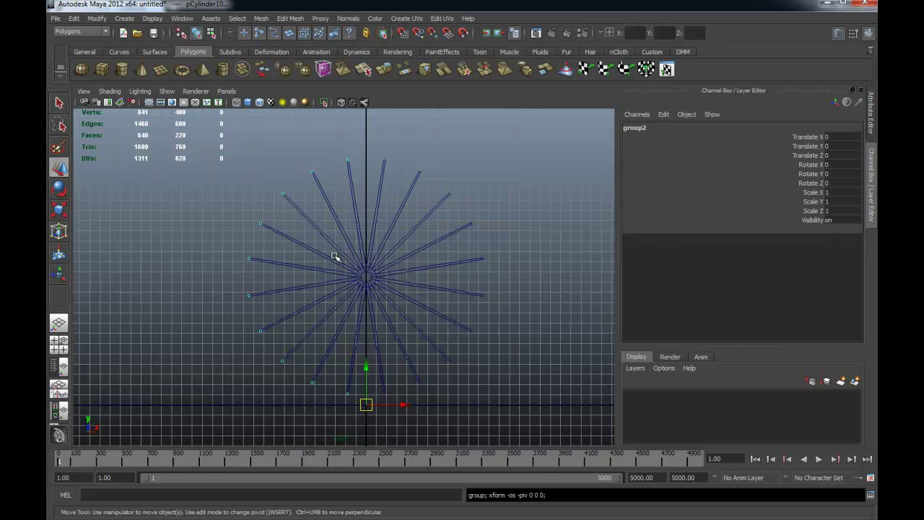
Step: Duplicate the rod group and mirror it with Scale X -1 onto the right side
key("ctrl+d")
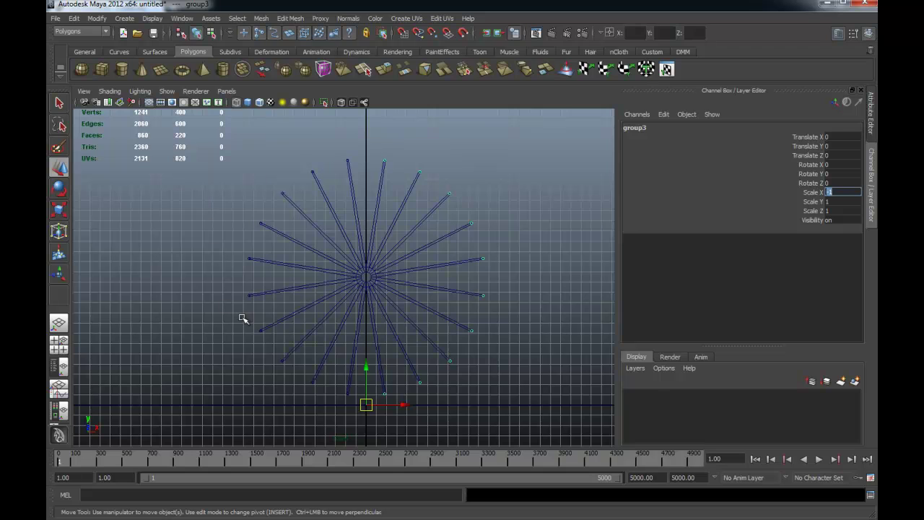
left_click(563, 240)
key("space")
key("space")
mouse_move(582, 165)
left_mouse_down("alt")
mouse_move(407, 280)
mouse_move(120, 320)
mouse_move(252, 316)
mouse_move(258, 207)
mouse_move(392, 307)
mouse_move(368, 250)
mouse_move(437, 241)
mouse_move(344, 301)
mouse_move(410, 296)
mouse_move(373, 290)
mouse_move(301, 252)
left_mouse_up("alt")
Step: Select all the spoke pieces and combine them into one mesh, polySurface1
key("w")
left_click_drag(231, 189, 540, 408)
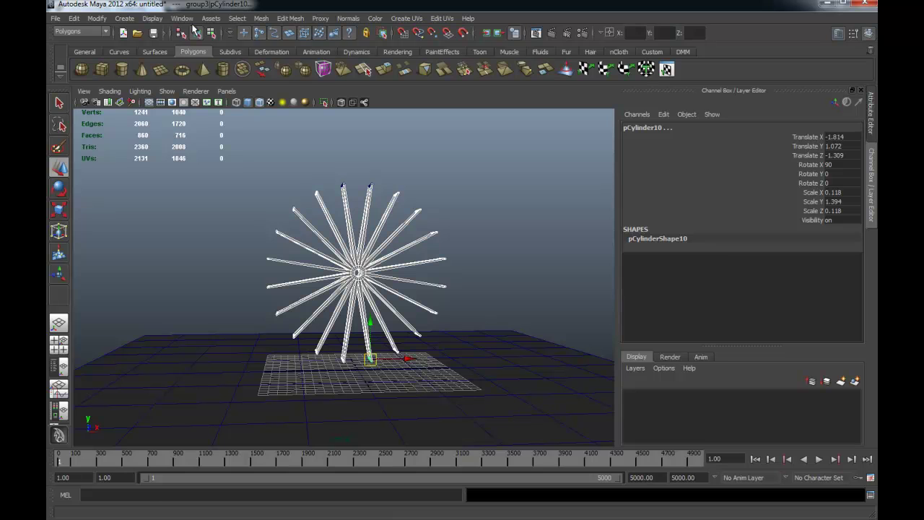
mouse_move(421, 286)
left_mouse_down("alt")
mouse_move(495, 305)
mouse_move(383, 280)
left_mouse_up("alt")
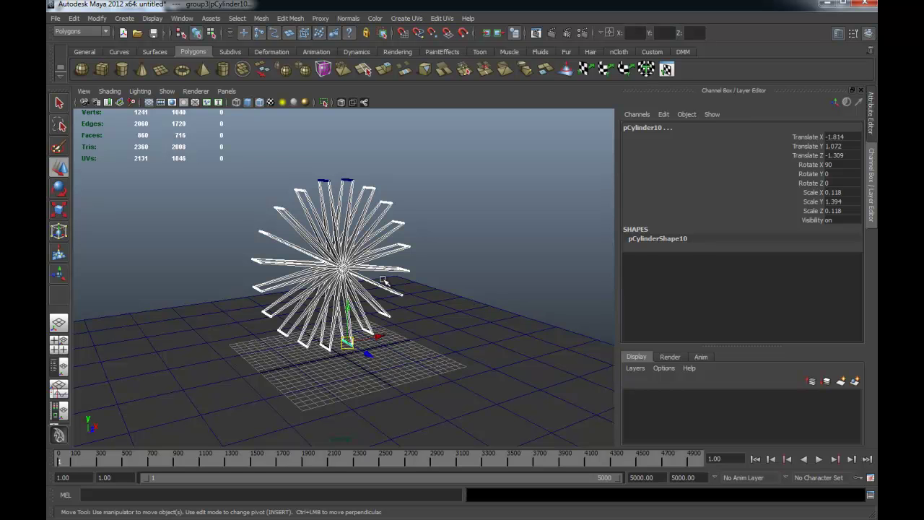
mouse_move(348, 192)
middle_mouse_down("alt")
mouse_move(330, 194)
mouse_move(325, 220)
middle_mouse_up("alt")
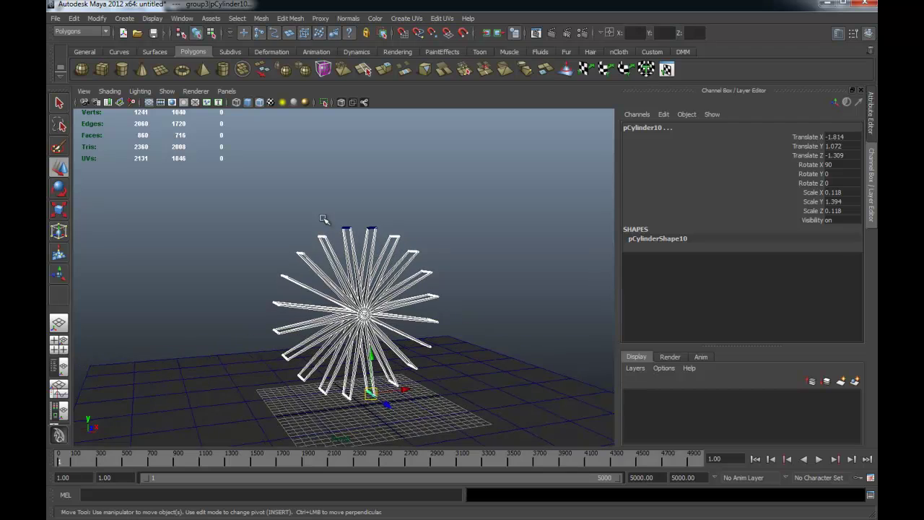
mouse_move(311, 213)
left_mouse_down()
mouse_move(489, 305)
mouse_move(433, 254)
left_mouse_up()
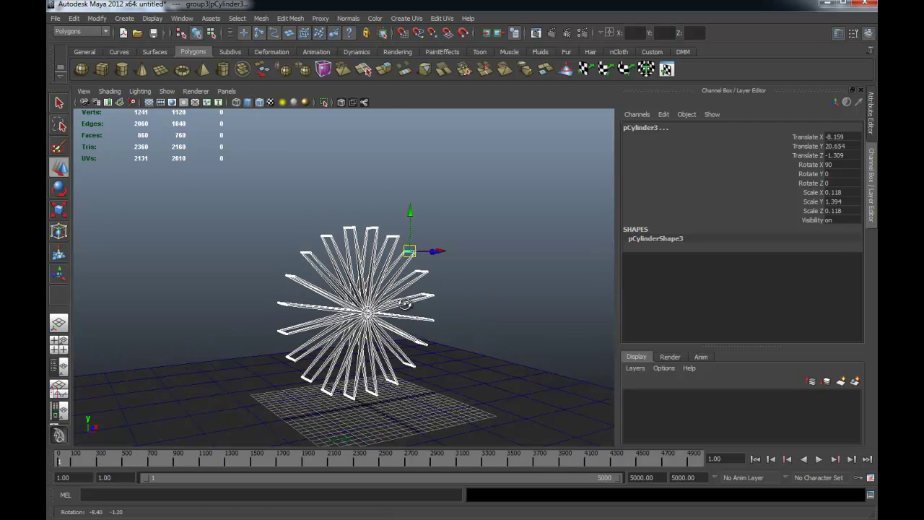
left_click(258, 19)
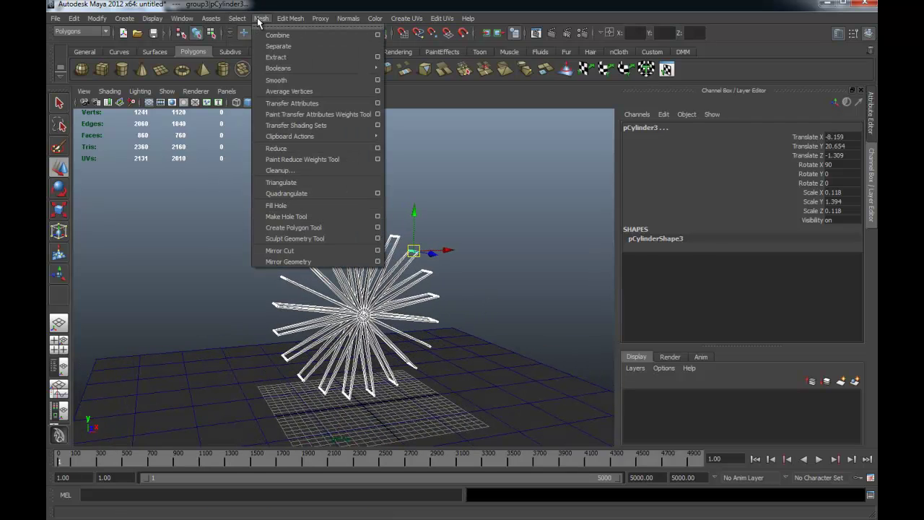
left_click(269, 35)
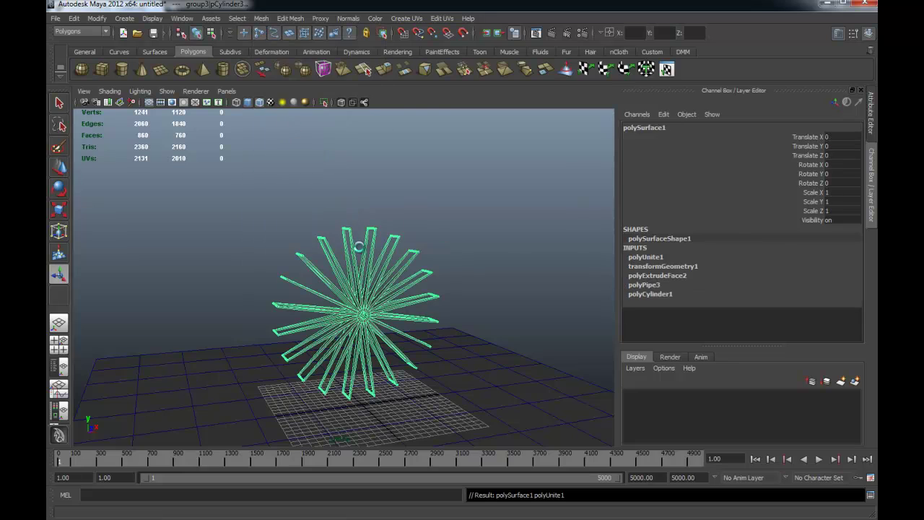
Step: Center the combined mesh's pivot, rotate it to Rotate Z 145.8, and deselect
left_click(119, 19)
mouse_move(97, 18)
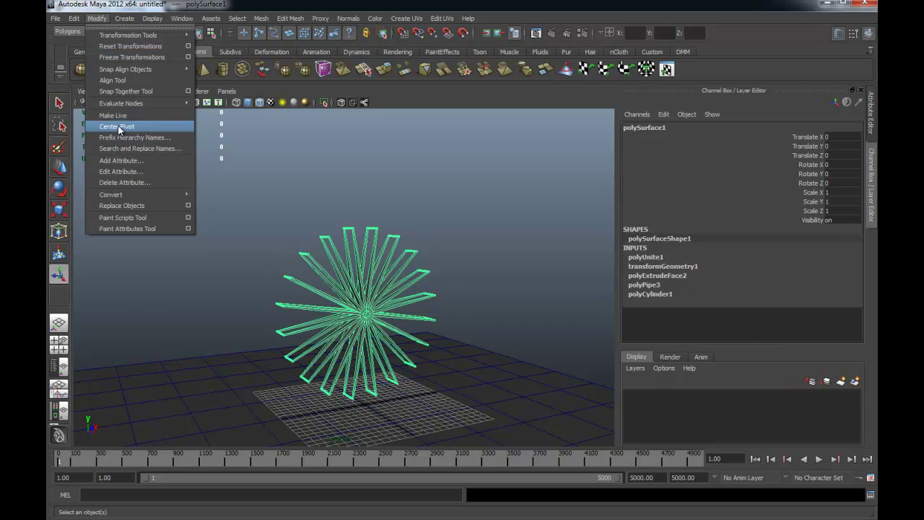
left_click(119, 128)
left_click_drag(336, 279, 413, 278, "alt")
key("e")
mouse_move(429, 324)
left_mouse_down("alt")
mouse_move(336, 321)
mouse_move(389, 339)
left_mouse_up("alt")
left_click_drag(332, 289, 392, 204, "alt")
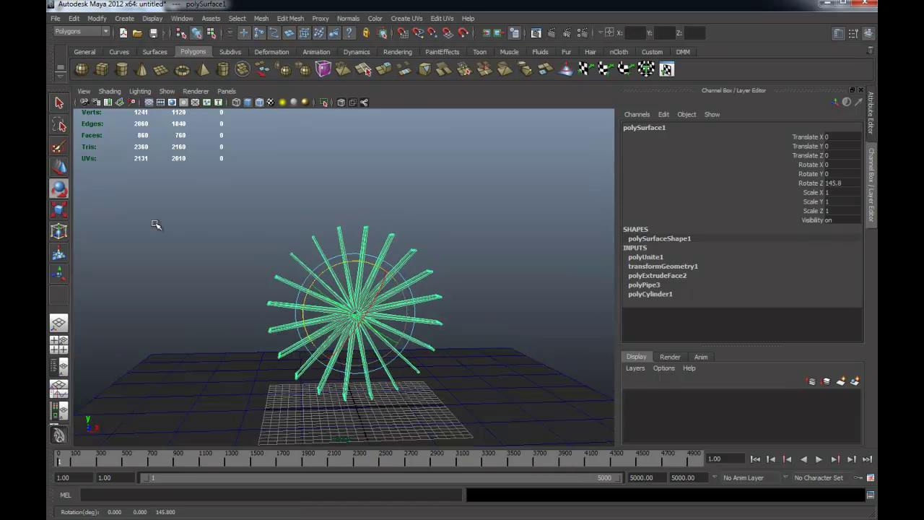
left_click(429, 260)
mouse_move(429, 260)
left_mouse_down("alt")
mouse_move(493, 275)
mouse_move(414, 252)
mouse_move(306, 251)
mouse_move(310, 217)
left_mouse_up("alt")
Step: Create a polygon cube and frame it beside the ladder legs
left_click(101, 68)
right_click_drag(405, 325, 552, 376, "alt")
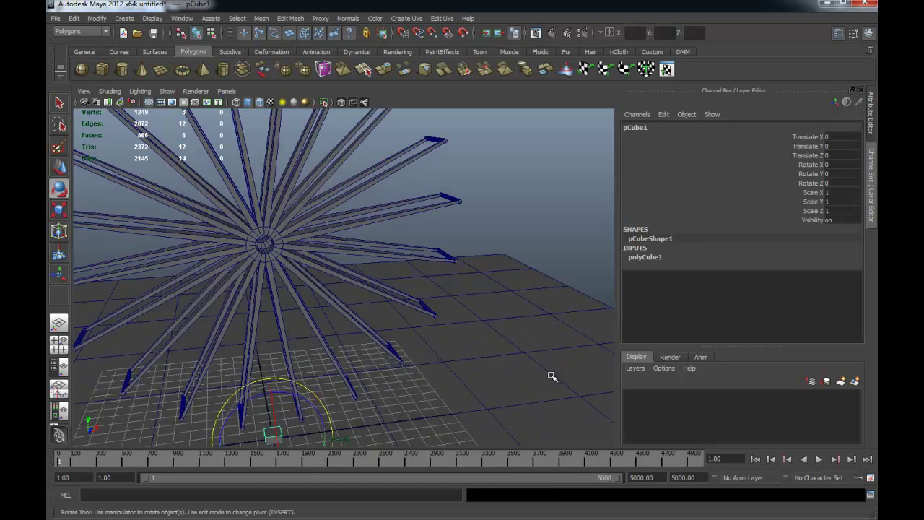
left_click_drag(553, 376, 309, 262, "alt")
right_click_drag(309, 262, 306, 367, "alt")
left_click_drag(305, 368, 349, 266, "alt")
right_click_drag(349, 266, 342, 366, "alt")
Step: Move the cube to X 1.789, Y 0.444 near a ladder's foot and flatten it to Scale Y 0.572
key("w")
mouse_move(322, 388)
left_mouse_down()
mouse_move(337, 237)
mouse_move(306, 251)
left_mouse_up()
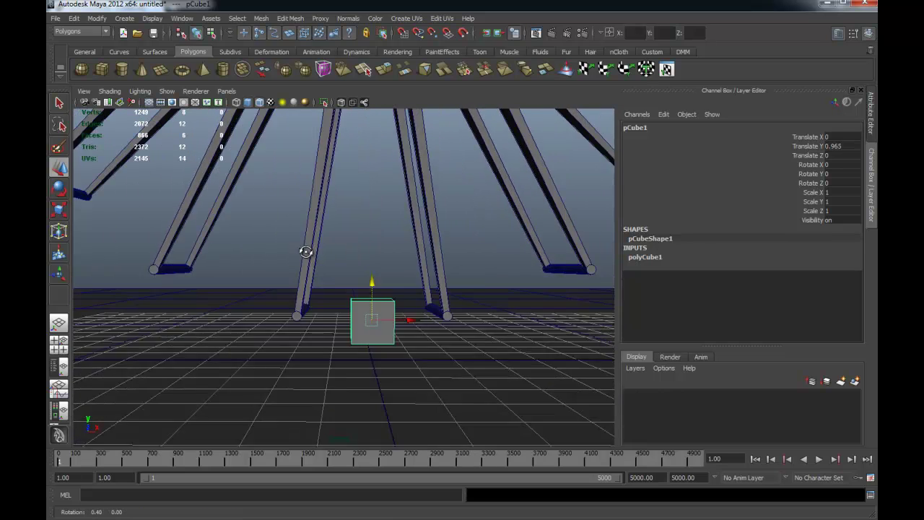
right_click_drag(305, 251, 512, 283, "alt")
mouse_move(512, 283)
left_mouse_down("alt")
mouse_move(306, 238)
mouse_move(305, 249)
left_mouse_up("alt")
left_click_drag(343, 288, 486, 303)
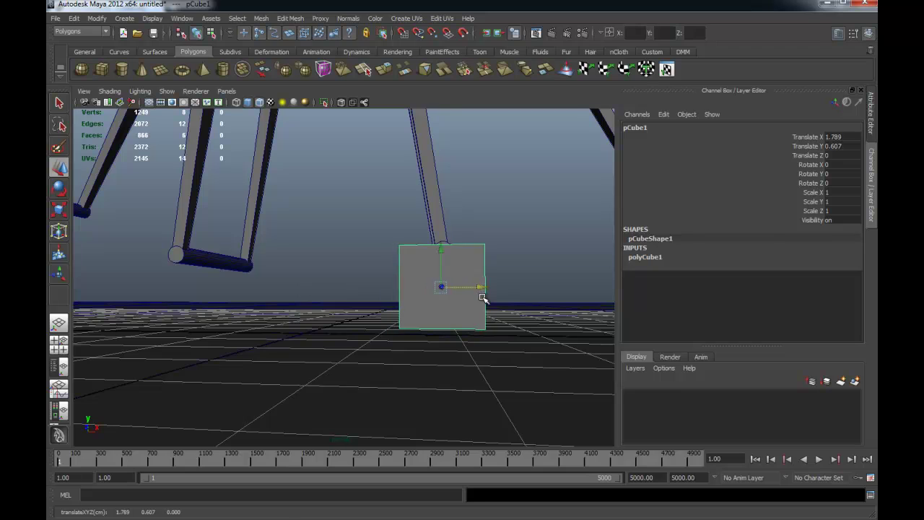
key("r")
left_click_drag(445, 235, 429, 287)
key("w")
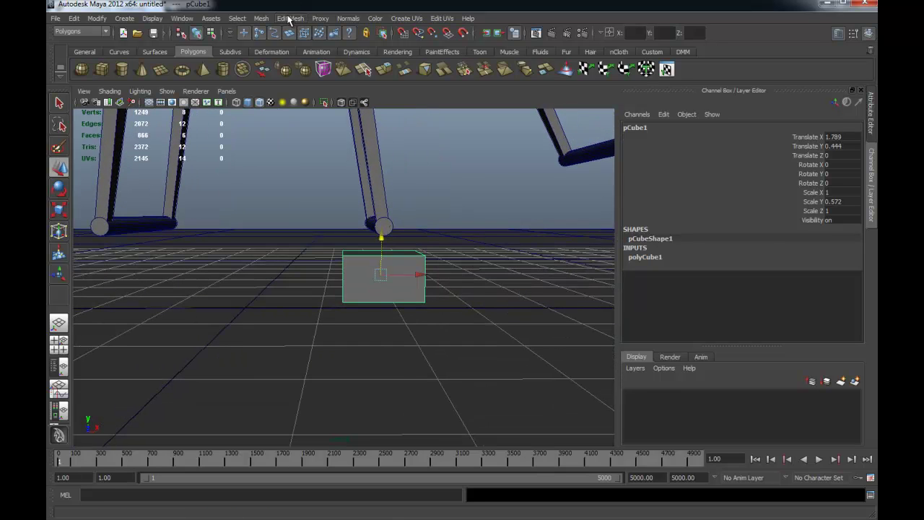
Step: Bevel the cube with width 0.6 and 6 segments
left_click(290, 18)
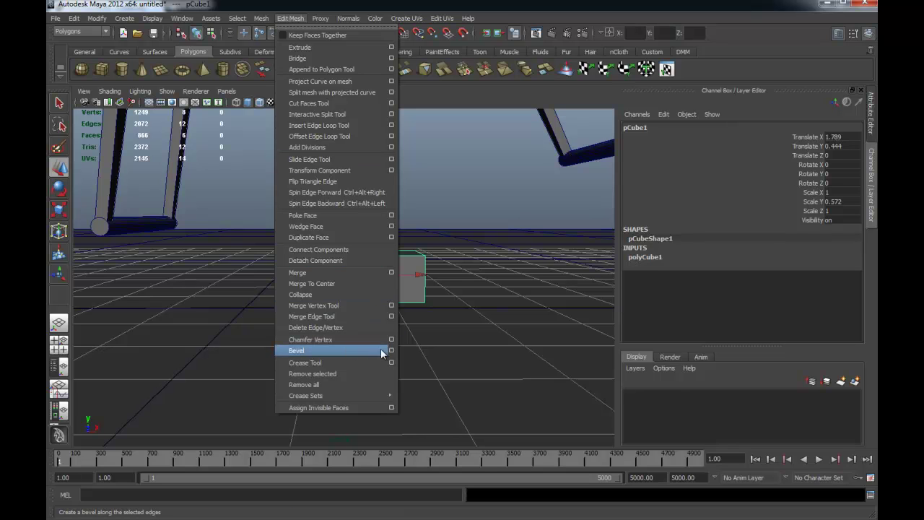
left_click(390, 350)
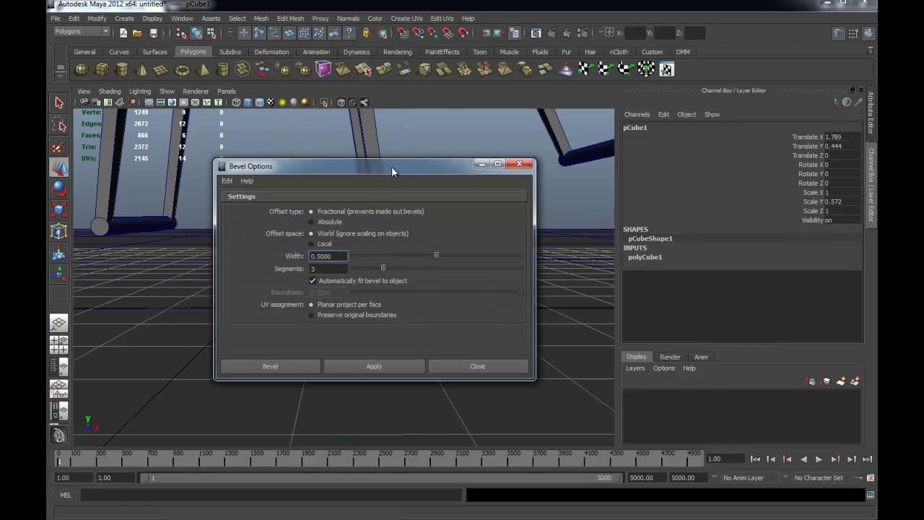
left_click_drag(392, 166, 568, 167)
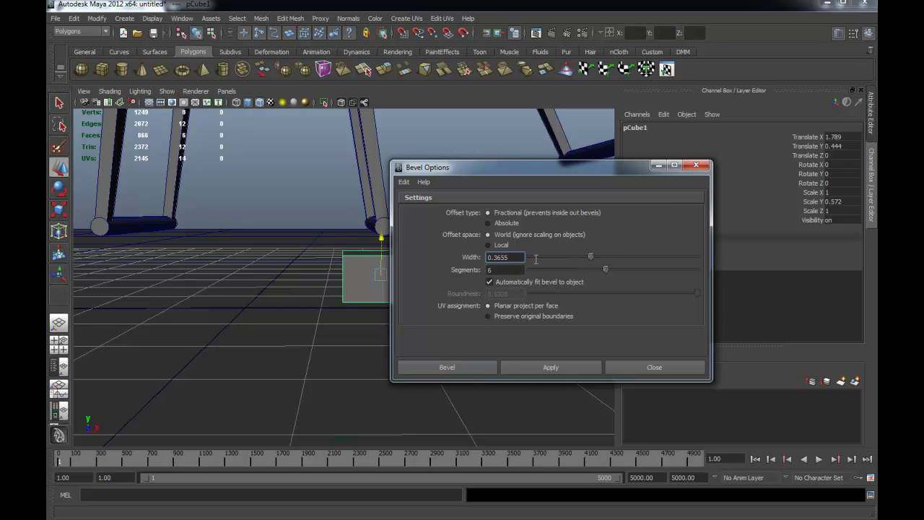
left_click(448, 368)
mouse_move(592, 367)
left_mouse_down("alt")
mouse_move(201, 236)
mouse_move(372, 324)
mouse_move(338, 311)
mouse_move(456, 264)
left_mouse_up("alt")
right_click_drag(456, 264, 444, 316, "alt")
mouse_move(446, 318)
middle_mouse_down("alt")
mouse_move(467, 315)
mouse_move(412, 304)
middle_mouse_up("alt")
Step: Move the spoked wheel polySurface1 to Translate Z 1.283
key("w")
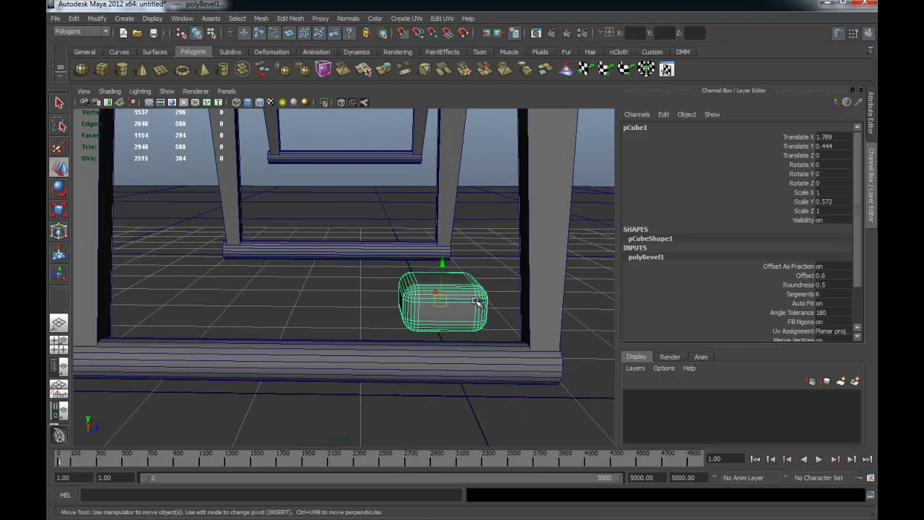
mouse_move(477, 301)
left_mouse_down()
mouse_move(383, 303)
mouse_move(371, 337)
left_mouse_up()
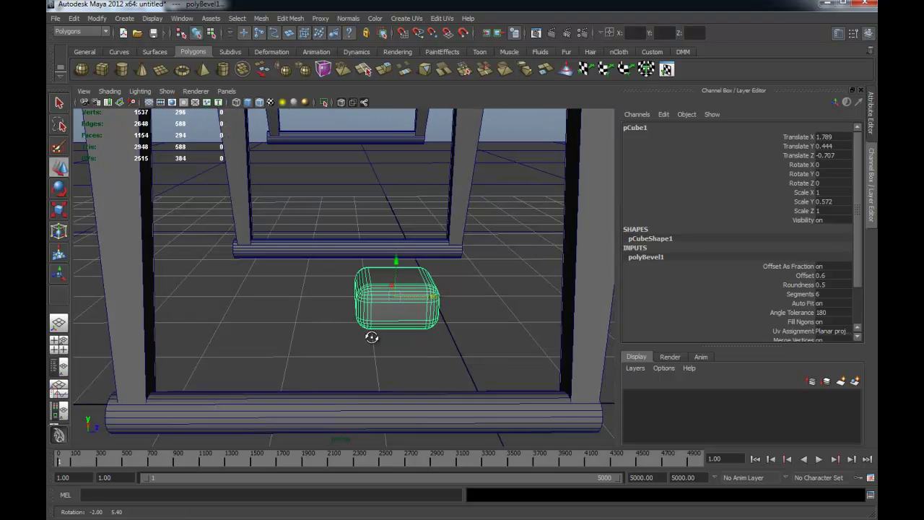
key("ctrl+z")
key("ctrl+z")
key("ctrl+z")
key("ctrl+z")
key("ctrl+z")
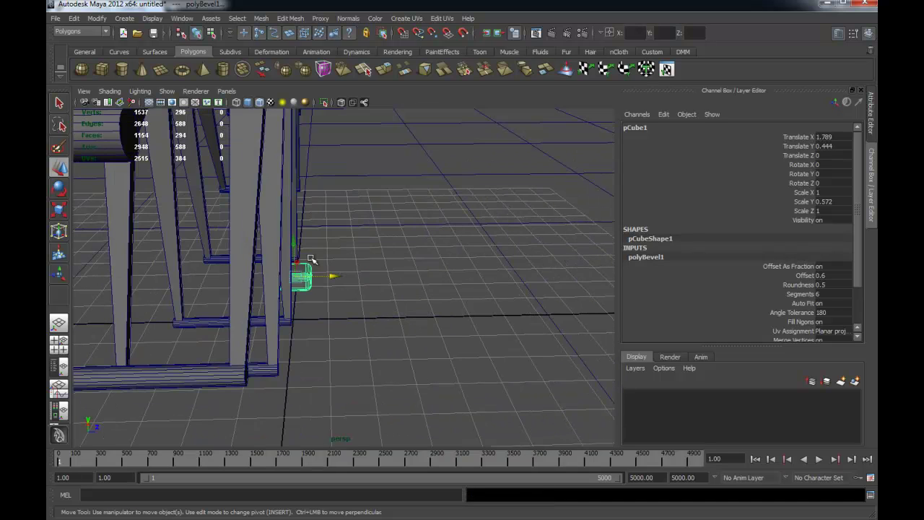
left_click_drag(310, 259, 211, 213, "alt")
left_click(293, 157)
left_click_drag(322, 196, 345, 252, "alt")
mouse_move(344, 252)
right_mouse_down("alt")
mouse_move(377, 256)
mouse_move(157, 237)
right_mouse_up("alt")
mouse_move(157, 238)
left_mouse_down("alt")
mouse_move(371, 217)
mouse_move(361, 169)
mouse_move(377, 169)
mouse_move(374, 177)
left_mouse_up("alt")
left_click_drag(346, 394, 343, 350, "alt")
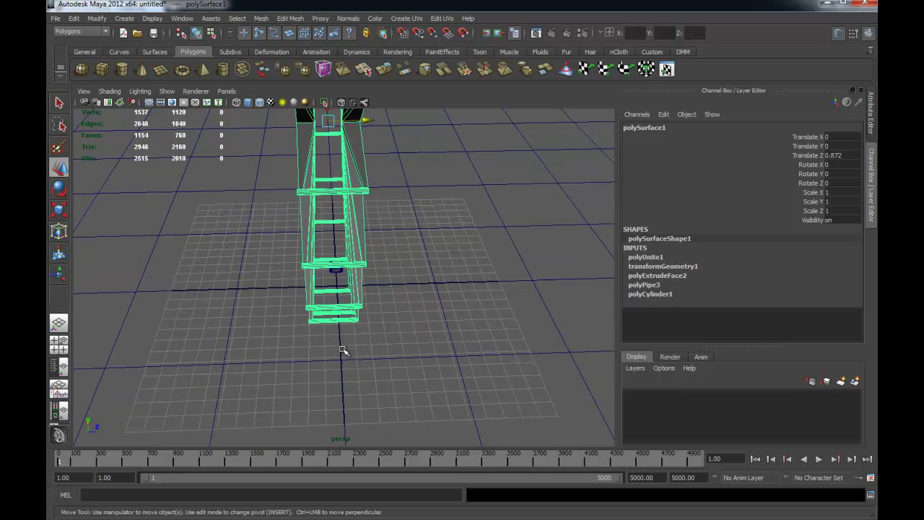
middle_click_drag(342, 366, 342, 367)
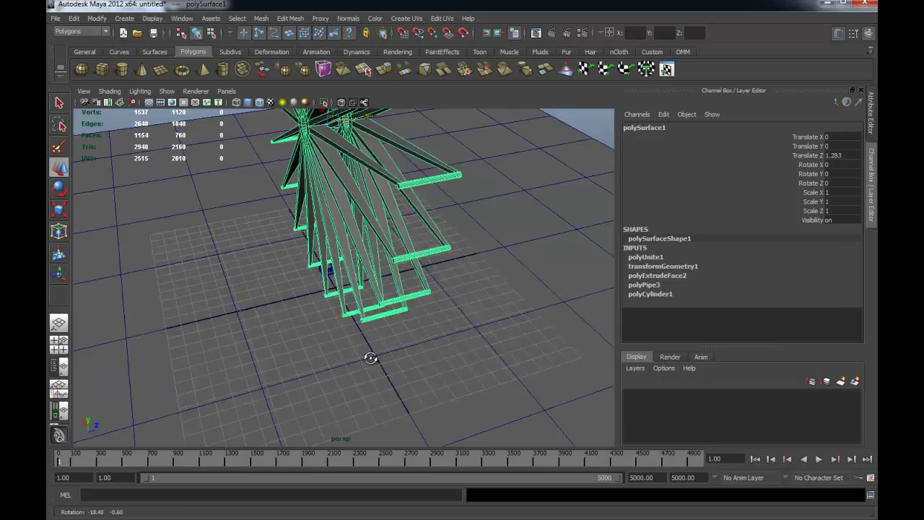
Step: Select the beveled cube near the ladders and frame it
left_click_drag(336, 271, 383, 313, "alt")
right_click_drag(383, 313, 411, 382, "alt")
left_click_drag(412, 381, 278, 320, "alt")
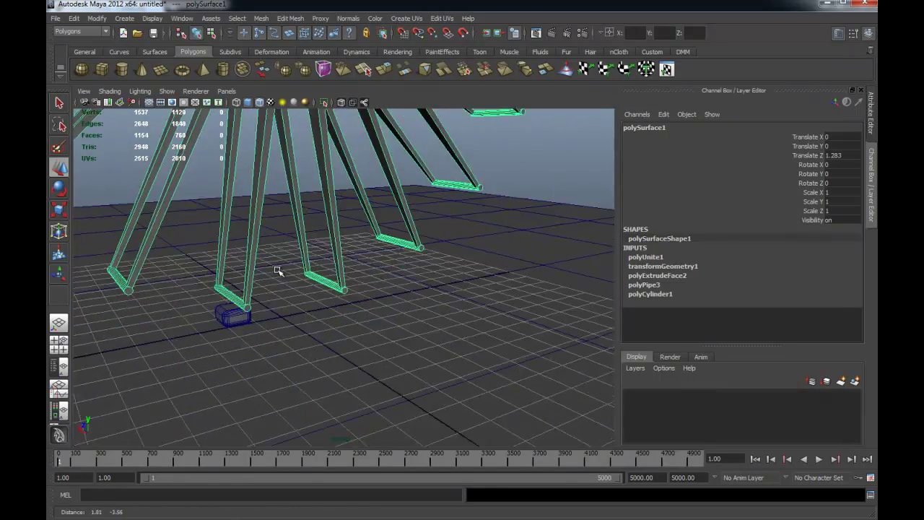
right_click_drag(279, 319, 396, 267, "alt")
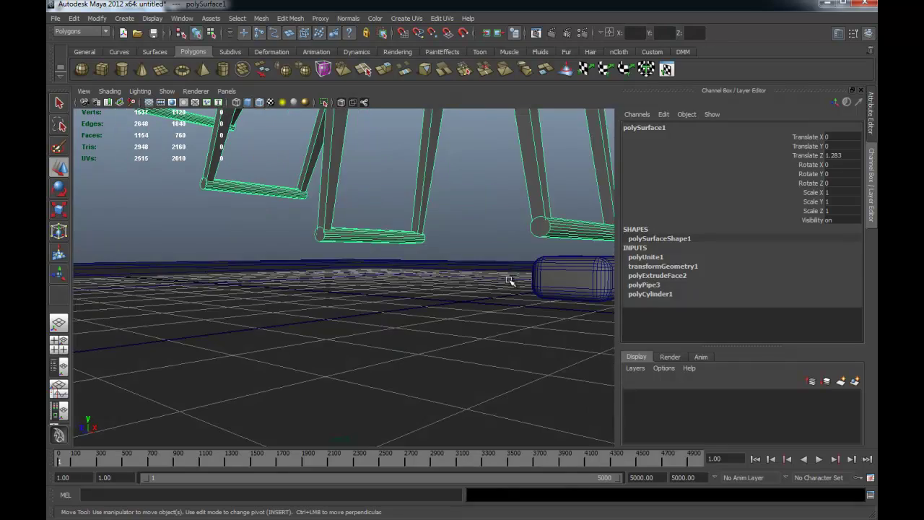
left_click(553, 277)
key("f")
mouse_move(552, 281)
left_mouse_down("alt")
mouse_move(411, 315)
mouse_move(296, 329)
mouse_move(356, 275)
mouse_move(361, 309)
mouse_move(390, 311)
left_mouse_up("alt")
Step: Scale the cube to 1.217/0.975/1.217 and raise it to Translate Y 0.769
key("r")
key("w")
mouse_move(359, 277)
left_mouse_down()
mouse_move(363, 227)
mouse_move(512, 278)
mouse_move(368, 296)
mouse_move(375, 245)
left_mouse_up()
key("r")
mouse_move(411, 195)
left_mouse_down()
mouse_move(407, 178)
mouse_move(413, 258)
left_mouse_up()
key("w")
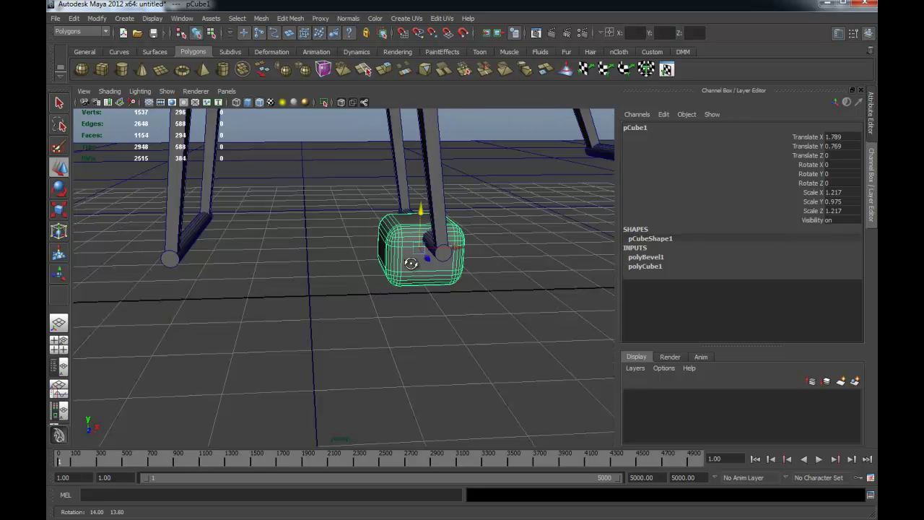
scroll(140, 330, "down", 3)
Step: Enlarge the front view on the cube and place the first gondola copies on right-side spoke ends
key("space")
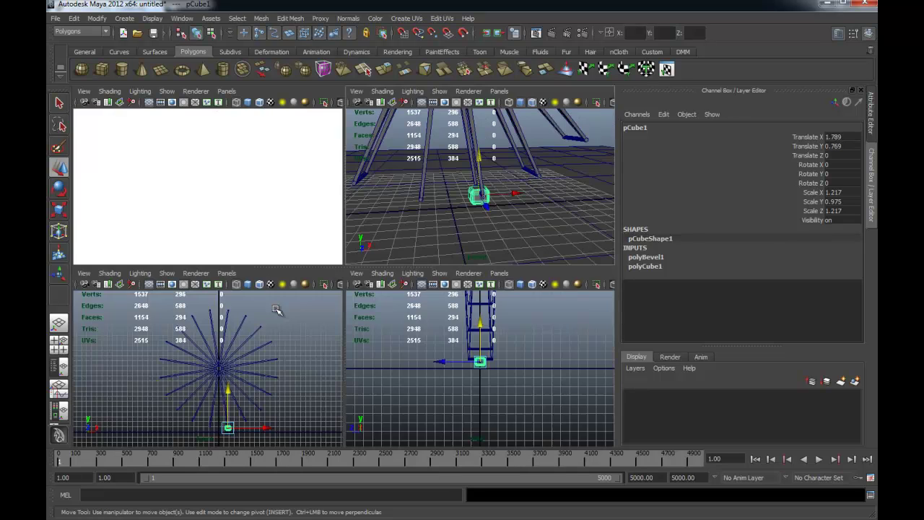
key("space")
scroll(404, 361, "up", 3)
middle_click_drag(470, 354, 431, 338, "alt")
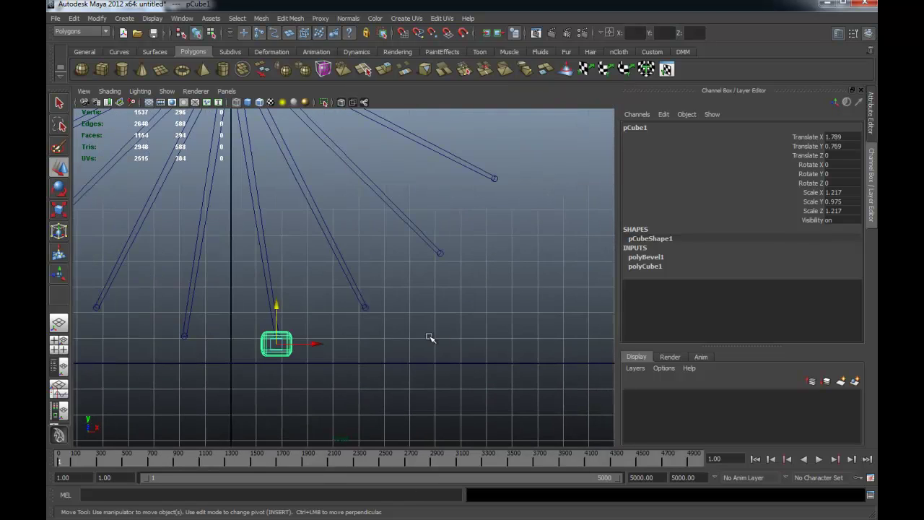
scroll(426, 345, "up", 2)
key("ctrl+d")
mouse_move(249, 371)
left_mouse_down()
mouse_move(374, 333)
mouse_move(480, 257)
left_mouse_up()
key("ctrl+d")
middle_click_drag(481, 256, 396, 394, "alt")
key("ctrl+d")
mouse_move(397, 394)
left_mouse_down()
mouse_move(472, 294)
mouse_move(519, 171)
left_mouse_up()
Step: Keep duplicating the cube onto the remaining right-half spoke tips, up to pCube10
key("ctrl+d")
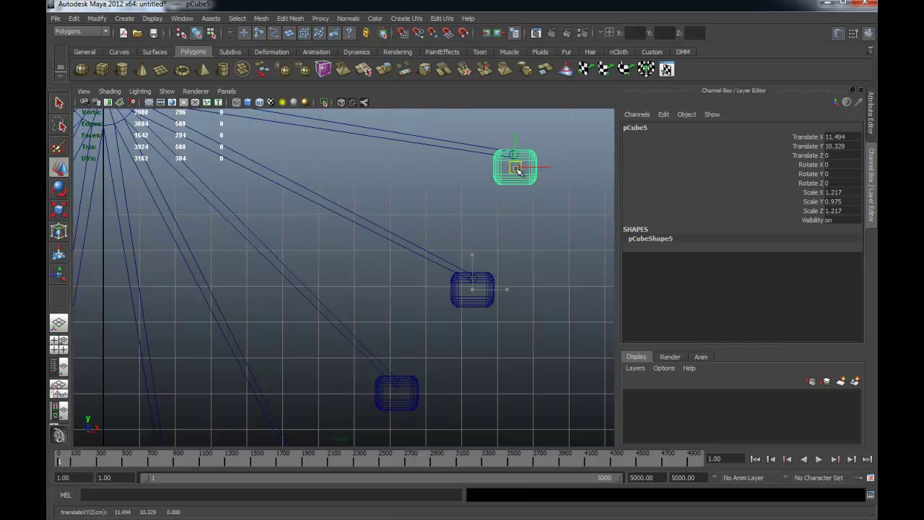
middle_click_drag(517, 170, 518, 316, "alt")
key("ctrl+d")
left_click_drag(518, 316, 519, 190)
middle_click_drag(519, 186, 546, 326, "alt")
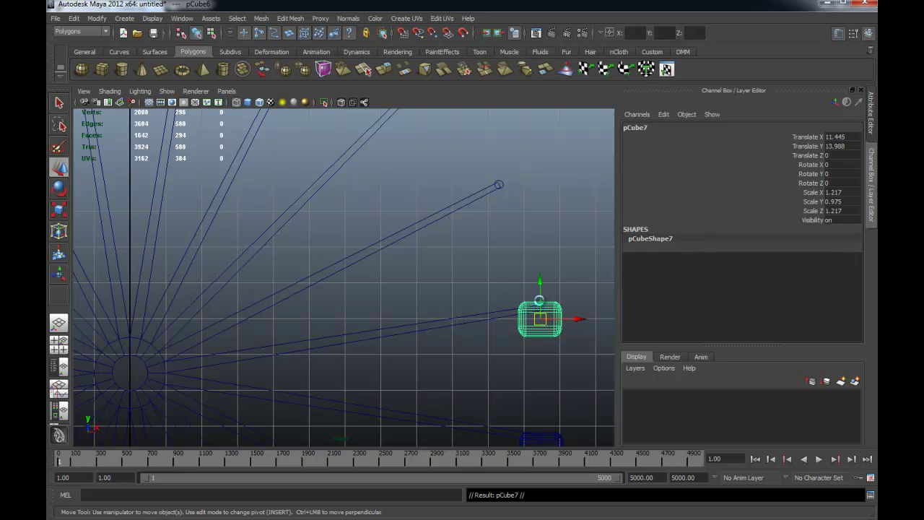
left_click_drag(547, 326, 505, 213)
middle_click_drag(504, 214, 538, 368, "alt")
key("ctrl+d")
left_click_drag(532, 352, 457, 249)
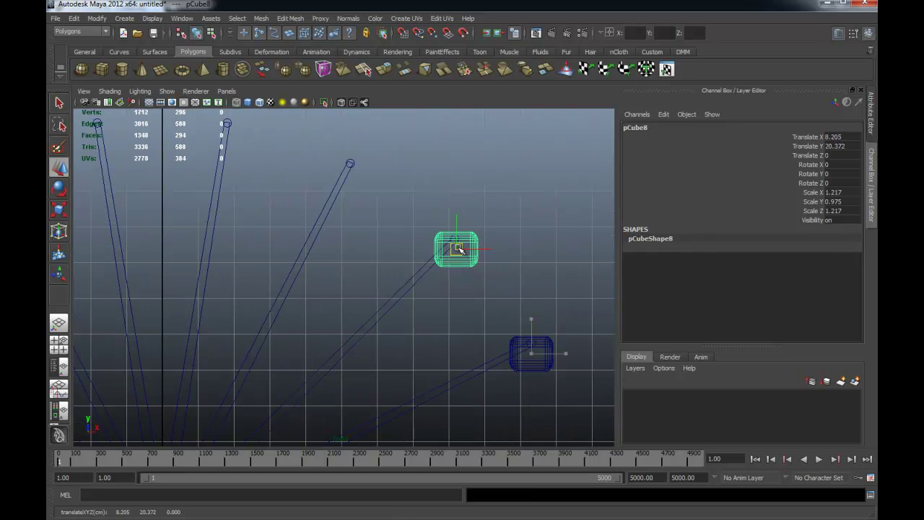
middle_click_drag(458, 249, 526, 377, "alt")
mouse_move(531, 366)
left_mouse_down()
mouse_move(438, 309)
mouse_move(426, 289)
left_mouse_up()
key("ctrl+d")
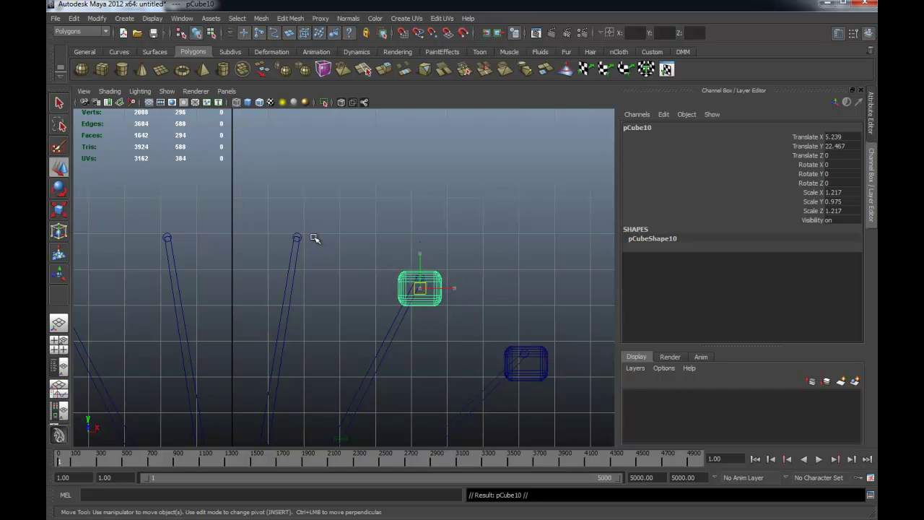
middle_click_drag(315, 239, 298, 246)
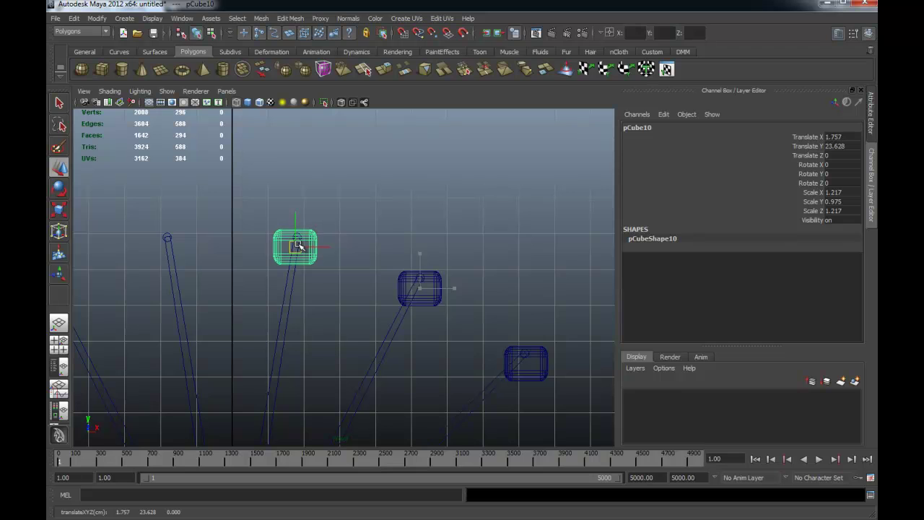
Step: Zoom out to frame the whole wheel with its gondolas
middle_click_drag(339, 327, 271, 303, "alt")
right_click_drag(397, 361, 279, 358, "alt")
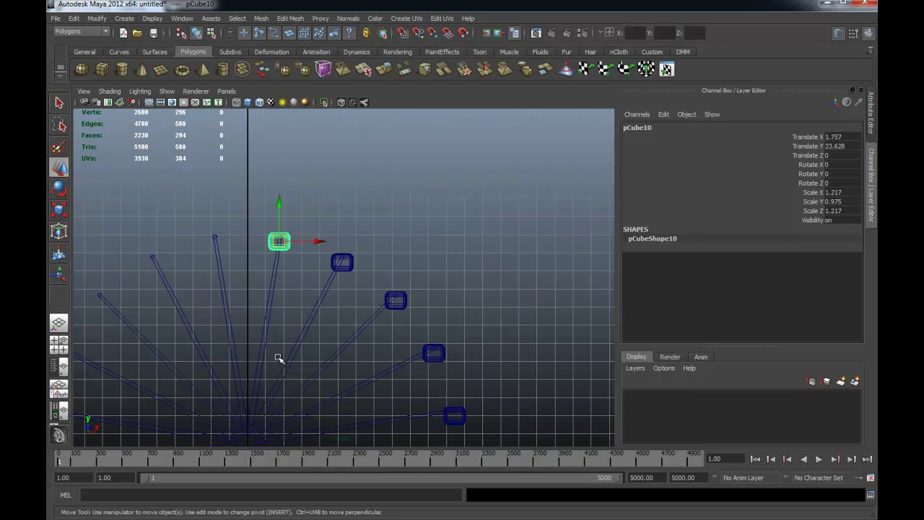
middle_click_drag(278, 359, 361, 210, "alt")
right_click_drag(407, 212, 360, 244, "alt")
mouse_move(386, 274)
left_mouse_down("alt")
mouse_move(402, 208)
mouse_move(455, 264)
mouse_move(347, 261)
left_mouse_up("alt")
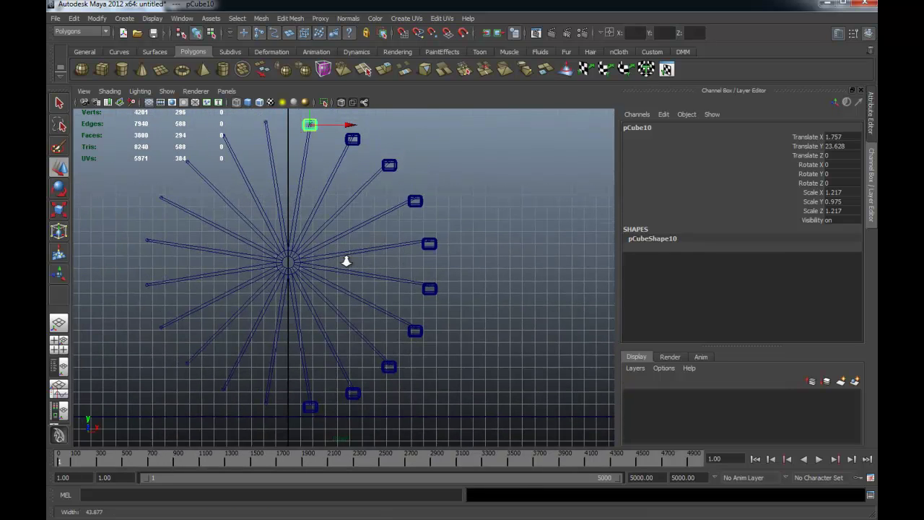
Step: Select and frame a single gondola cube, try tilting it, then undo the rotation
left_click(475, 142)
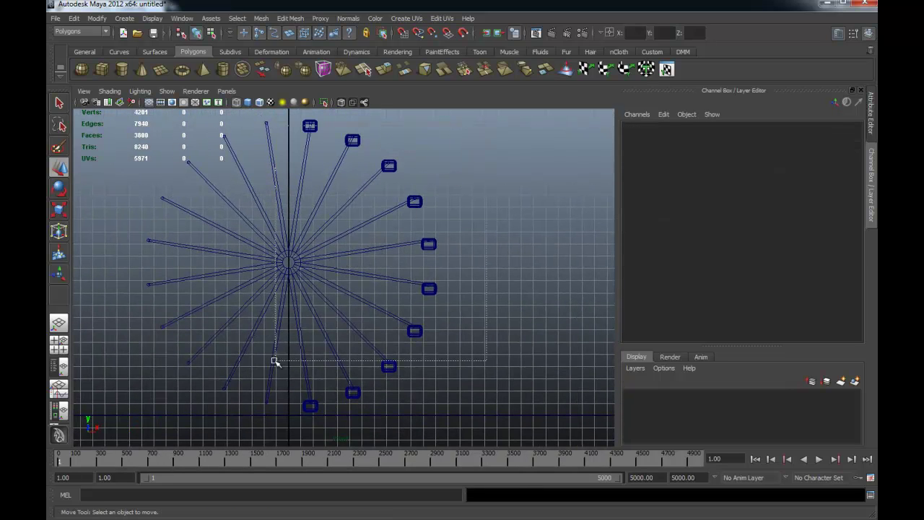
left_click_drag(274, 361, 269, 399)
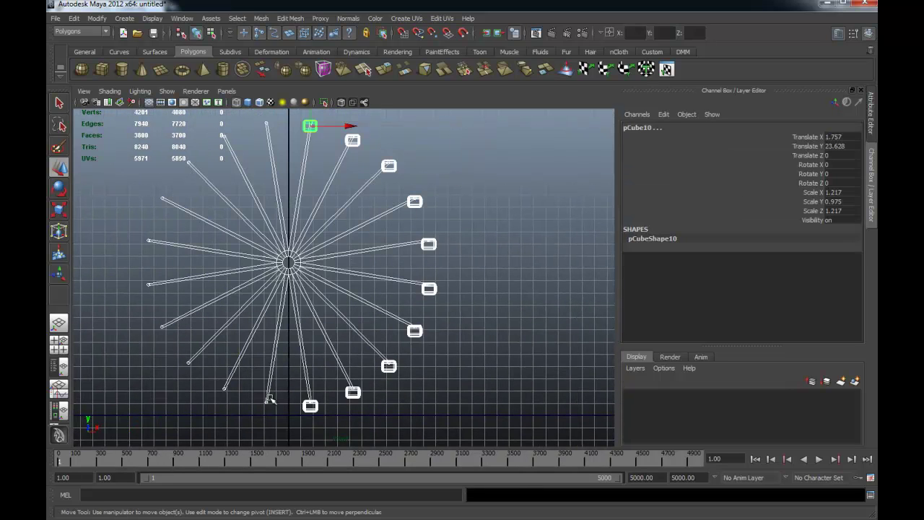
left_click(307, 297)
left_click_drag(330, 313, 328, 299, "alt")
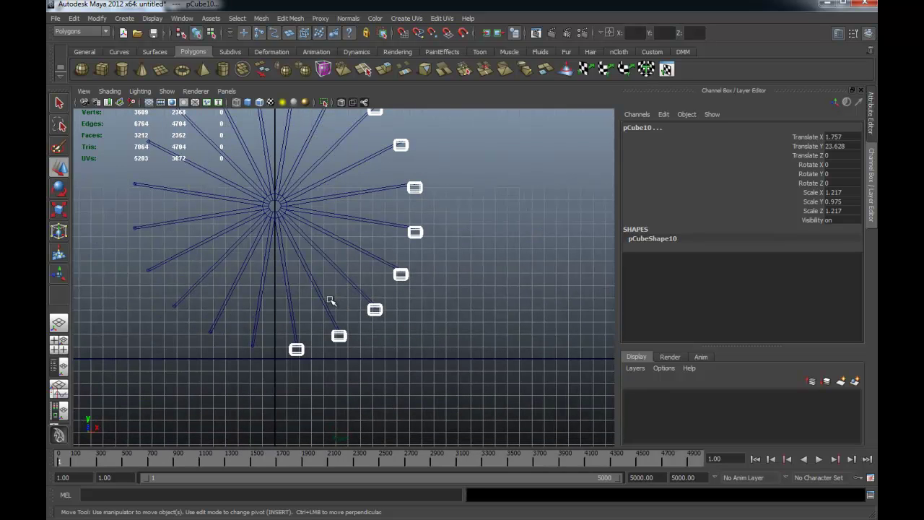
key("r")
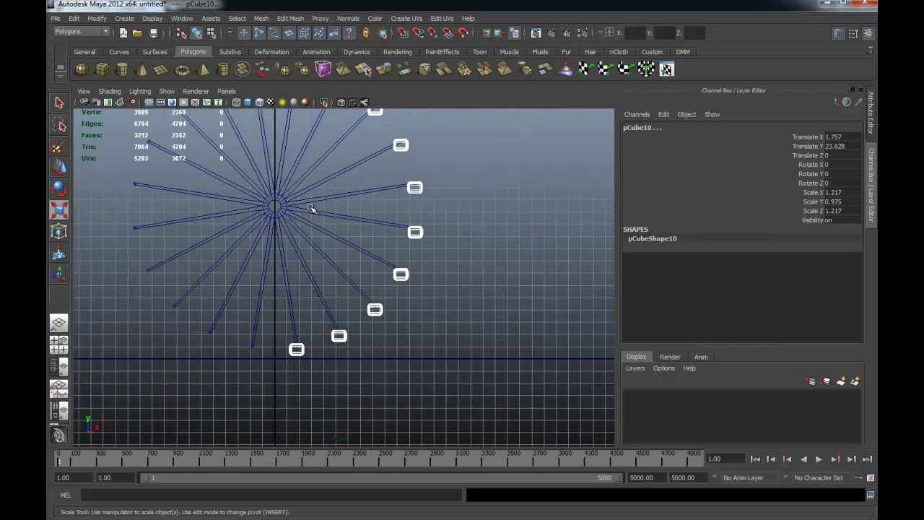
key("e")
left_click(323, 160)
key("f")
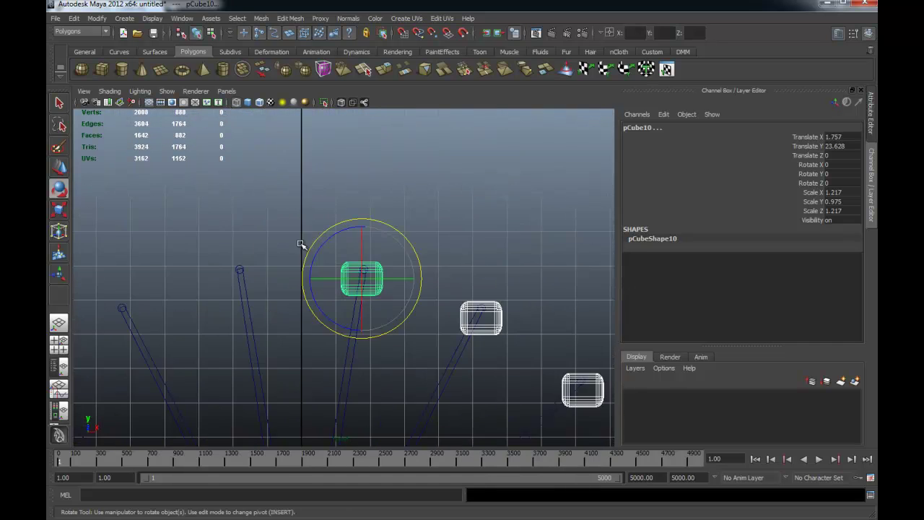
right_click_drag(301, 244, 452, 262, "alt")
middle_click_drag(450, 257, 382, 223, "alt")
mouse_move(382, 223)
left_mouse_down()
mouse_move(412, 214)
mouse_move(377, 221)
mouse_move(443, 299)
mouse_move(385, 215)
mouse_move(404, 192)
mouse_move(477, 231)
left_mouse_up()
key("ctrl+z")
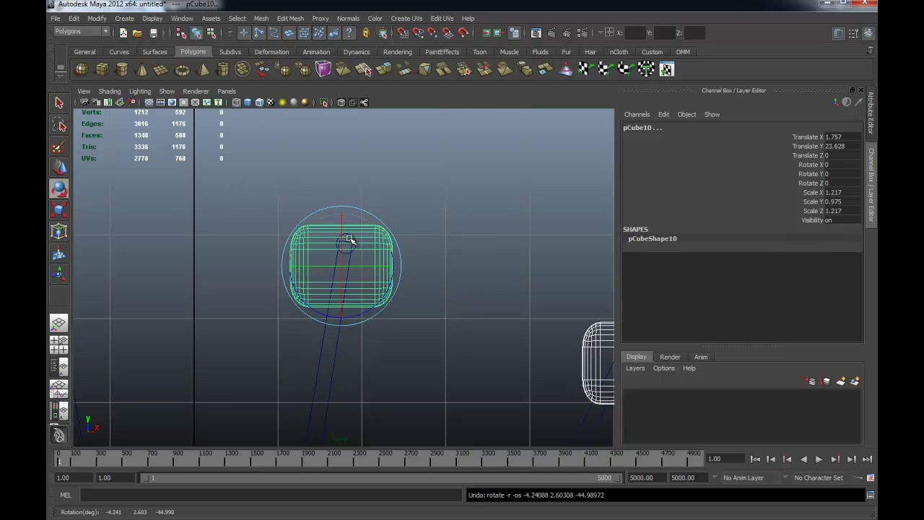
Step: Marquee-select the extra lower gondola cubes and delete them, keeping the bottom one
middle_click_drag(372, 239, 388, 206, "alt")
scroll(409, 320, "down", 5)
middle_click_drag(475, 317, 385, 194, "alt")
scroll(359, 318, "down", 2)
middle_click_drag(407, 388, 431, 241, "alt")
middle_click_drag(417, 322, 443, 218, "alt")
scroll(348, 288, "up", 2)
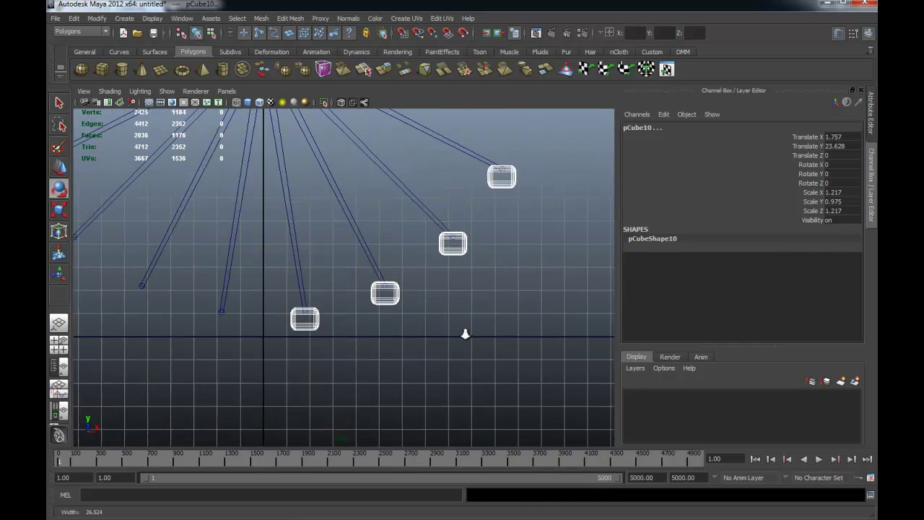
scroll(459, 344, "up", 2)
left_click_drag(318, 338, 318, 338)
mouse_move(318, 338)
middle_mouse_down("alt")
mouse_move(334, 347)
mouse_move(341, 254)
middle_mouse_up("alt")
key("Delete")
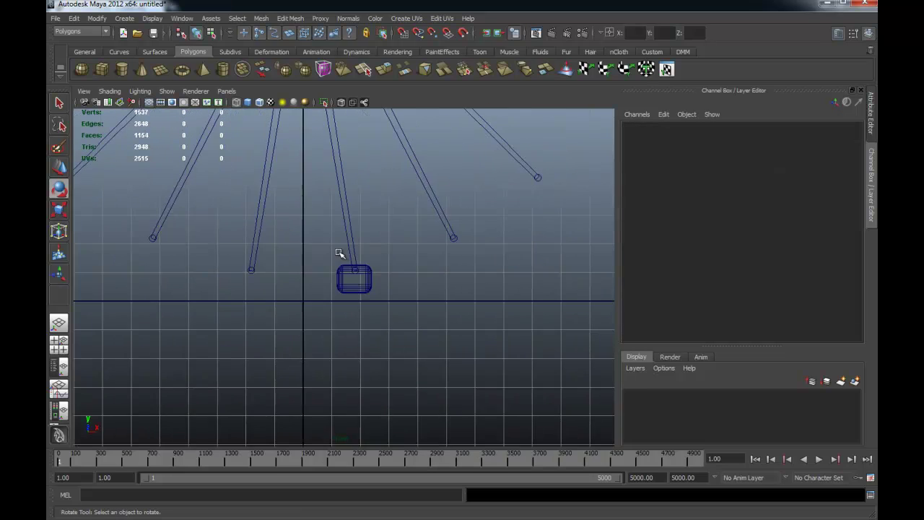
Step: Select the bottom gondola pCube1 and move its pivot up to the spoke joint
scroll(344, 302, "up", 4)
middle_click_drag(419, 304, 439, 313, "alt")
left_click(393, 340)
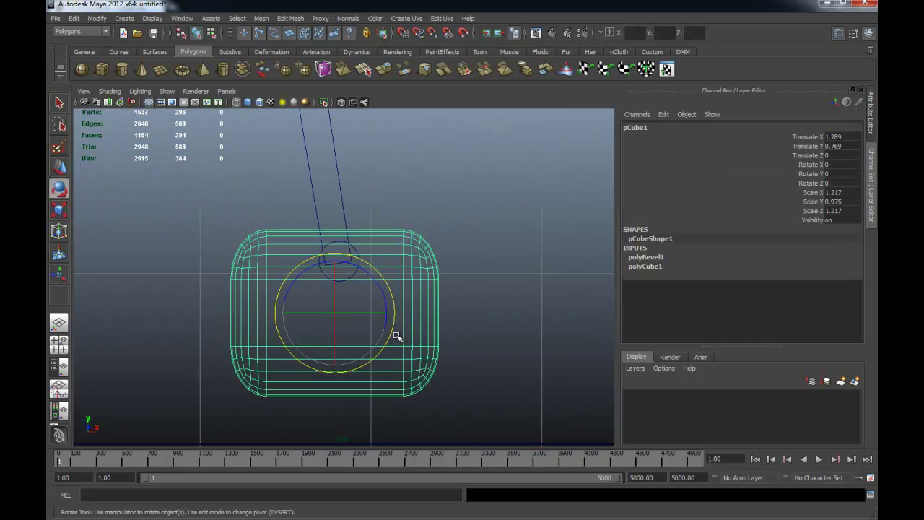
key("w")
left_click_drag(333, 313, 339, 313)
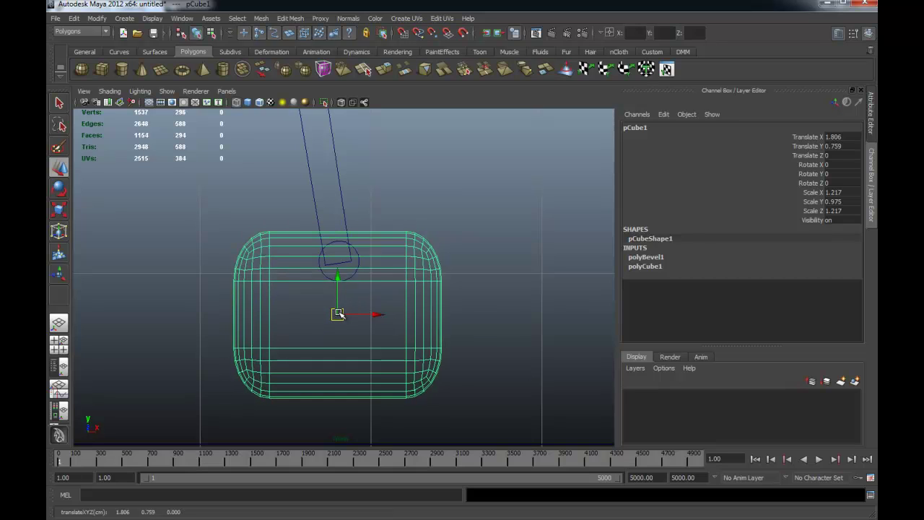
key("Insert")
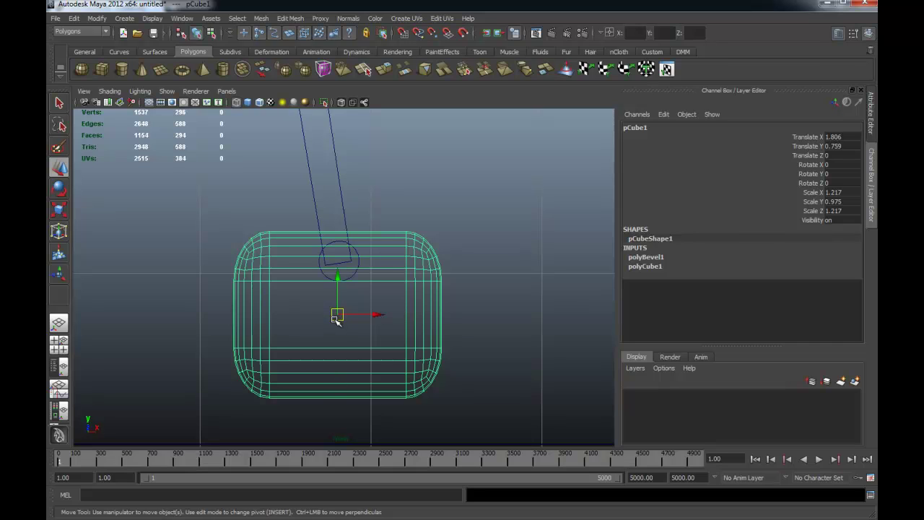
left_click_drag(339, 320, 340, 301)
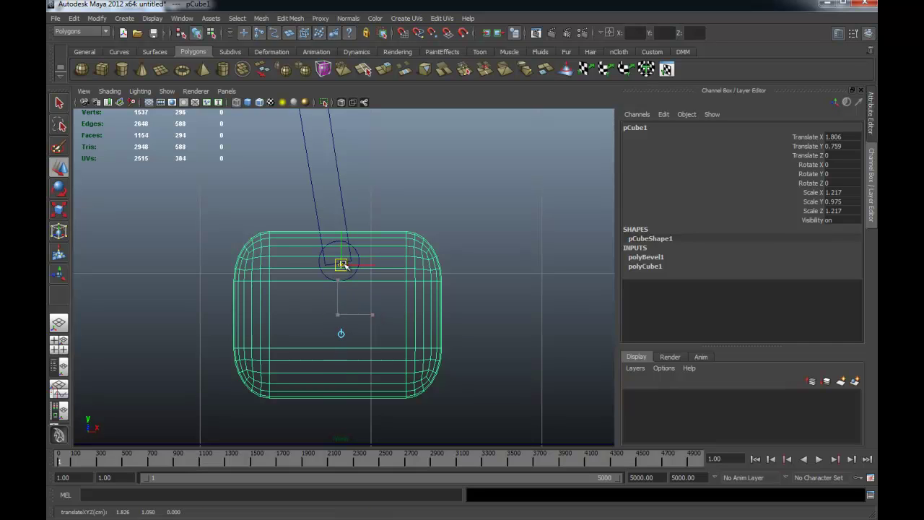
key("Insert")
Step: Test-swing the gondola around its new pivot, undo it, and reframe the view around it
middle_click_drag(449, 285, 337, 351, "alt")
key("e")
middle_click_drag(270, 309, 332, 258, "alt")
mouse_move(331, 258)
left_mouse_down()
mouse_move(164, 369)
mouse_move(155, 226)
mouse_move(512, 275)
mouse_move(434, 347)
left_mouse_up()
key("ctrl+z")
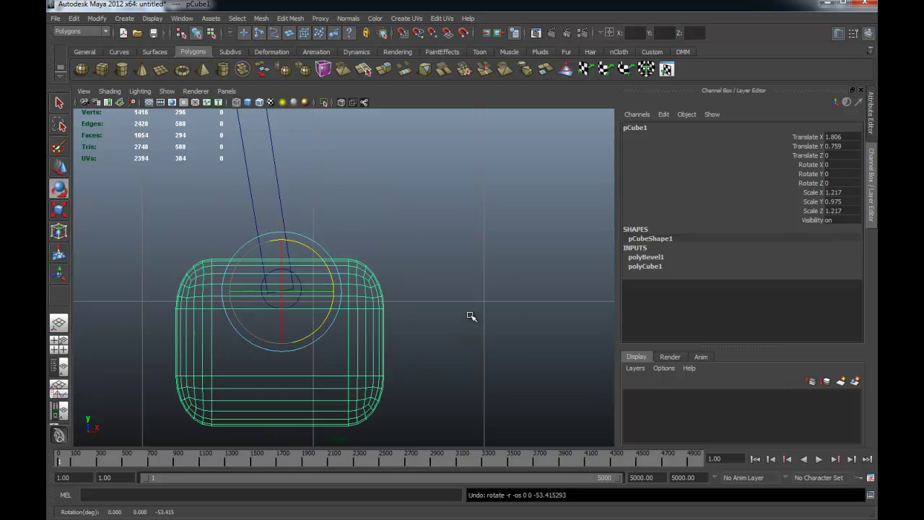
scroll(448, 296, "down", 1)
scroll(462, 337, "down", 1)
scroll(433, 310, "down", 3)
middle_click_drag(417, 297, 366, 322, "alt")
scroll(486, 326, "up", 2)
key("w")
middle_click_drag(487, 325, 415, 349, "alt")
Step: Duplicate the bottom gondola and hang three copies on the next spoke tips up the right side
key("ctrl+d")
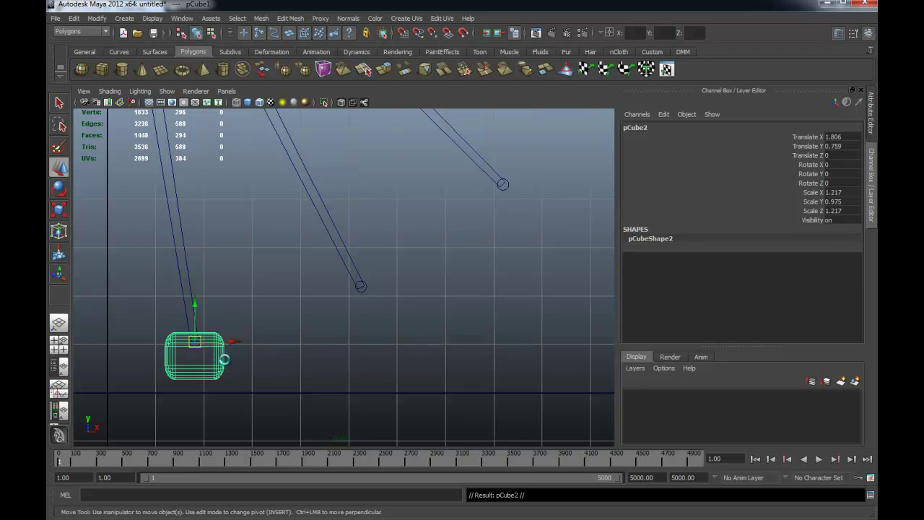
mouse_move(200, 345)
left_mouse_down()
mouse_move(345, 319)
mouse_move(365, 291)
left_mouse_up()
scroll(455, 317, "up", 3)
mouse_move(546, 347)
middle_mouse_down("alt")
mouse_move(413, 355)
mouse_move(340, 324)
mouse_move(262, 371)
middle_mouse_up("alt")
mouse_move(236, 351)
left_mouse_down()
mouse_move(464, 202)
mouse_move(490, 171)
left_mouse_up()
mouse_move(489, 171)
middle_mouse_down("alt")
mouse_move(412, 364)
mouse_move(395, 382)
middle_mouse_up("alt")
key("ctrl+d")
mouse_move(395, 384)
left_mouse_down()
mouse_move(536, 166)
mouse_move(582, 135)
mouse_move(573, 138)
left_mouse_up()
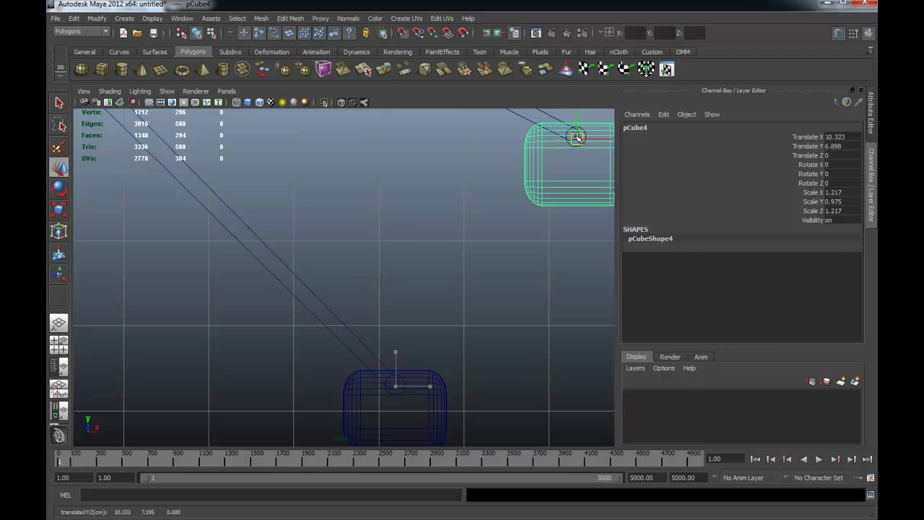
middle_click_drag(573, 138, 359, 357, "alt")
key("ctrl+d")
mouse_move(359, 357)
left_mouse_down()
mouse_move(393, 332)
mouse_move(458, 209)
left_mouse_up()
mouse_move(459, 209)
middle_mouse_down("alt")
mouse_move(488, 278)
mouse_move(512, 409)
middle_mouse_up("alt")
left_click_drag(511, 409, 493, 306)
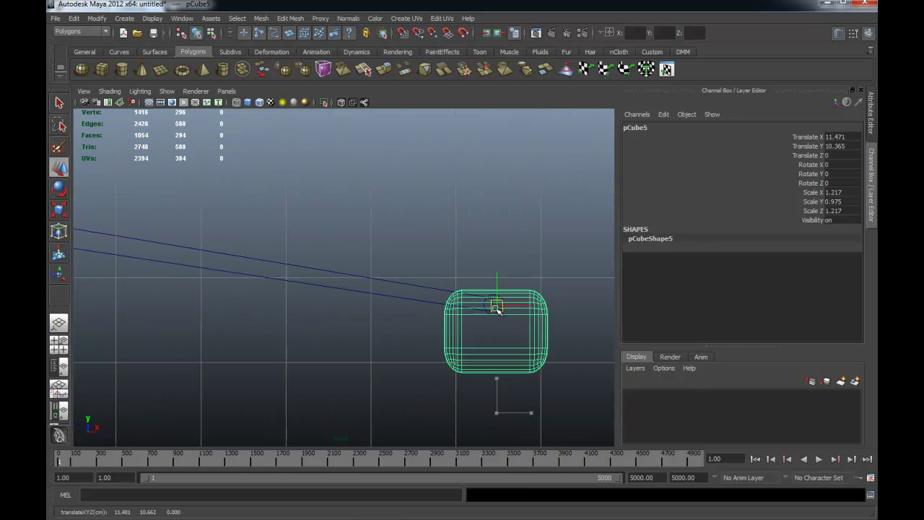
middle_click_drag(493, 306, 511, 419, "alt")
Step: Hang further gondola copies up to pCube9, the last at X 5.239, Y 22.477
key("ctrl+d")
left_click_drag(511, 419, 426, 292)
mouse_move(426, 293)
middle_mouse_down("alt")
mouse_move(339, 231)
mouse_move(346, 347)
middle_mouse_up("alt")
left_click_drag(346, 347, 499, 286)
middle_click_drag(500, 286, 540, 383, "alt")
key("ctrl+d")
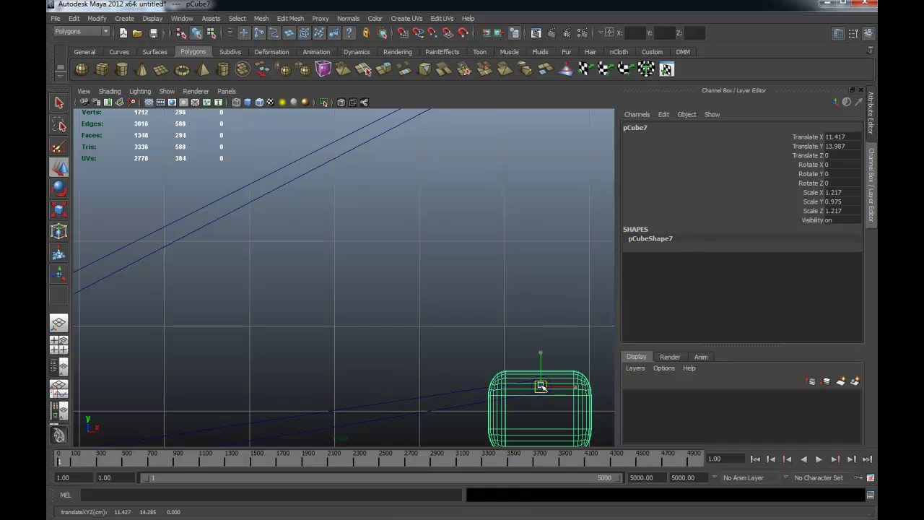
left_click_drag(540, 383, 481, 175)
middle_click_drag(481, 175, 493, 358, "alt")
left_click_drag(481, 341, 453, 278)
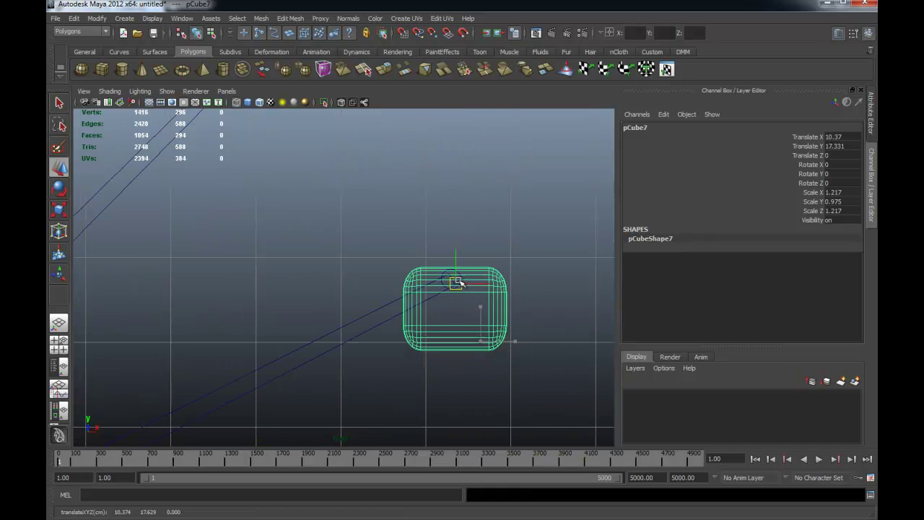
middle_click_drag(454, 276, 521, 387, "alt")
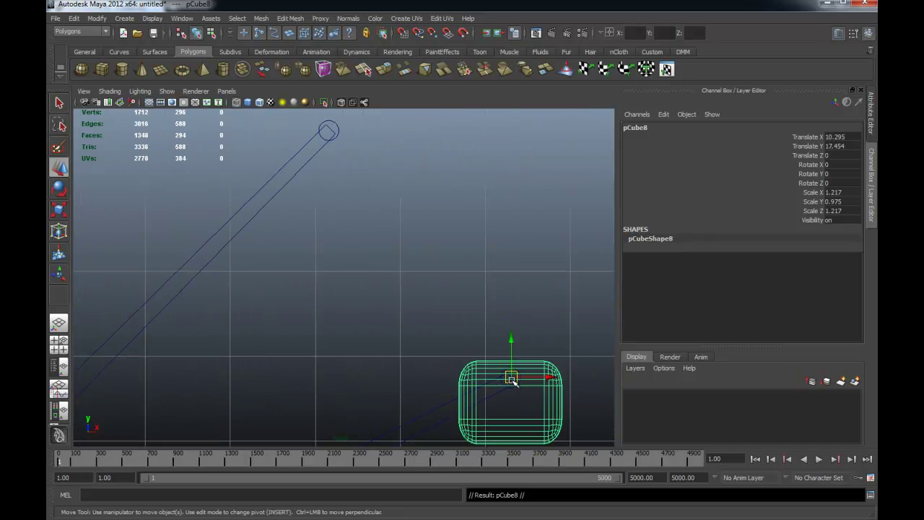
left_click_drag(513, 381, 374, 181)
middle_click_drag(374, 180, 498, 358, "alt")
left_click_drag(499, 359, 459, 312)
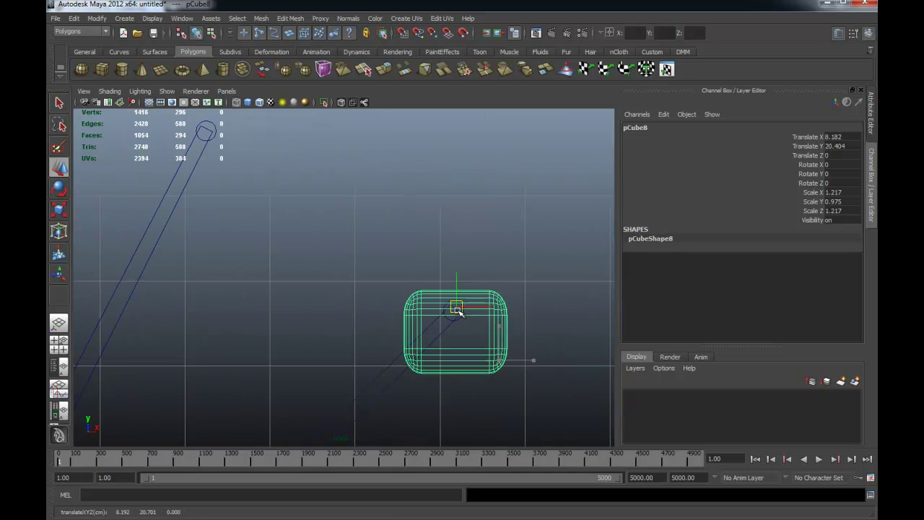
key("ctrl+d")
middle_click_drag(459, 312, 500, 406, "alt")
mouse_move(500, 406)
left_mouse_down()
mouse_move(370, 334)
mouse_move(252, 240)
left_mouse_up()
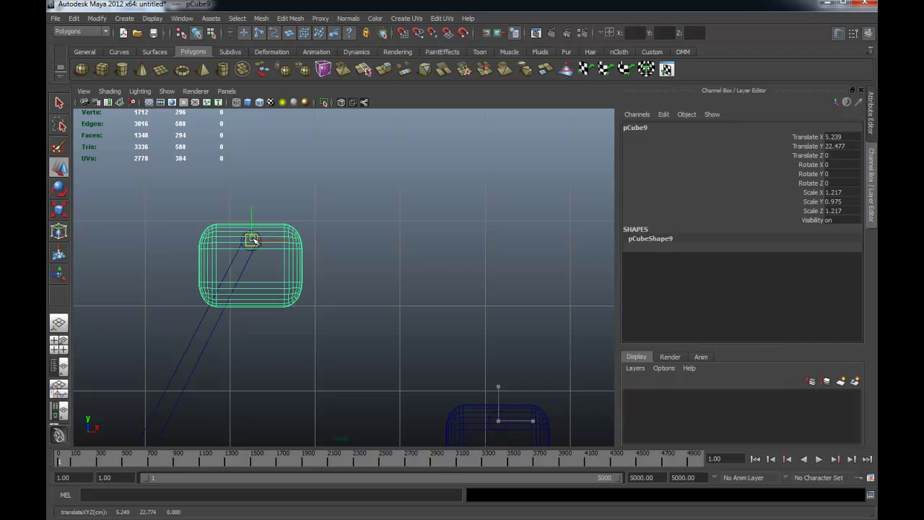
key("shift+d")
key("shift+d")
key("shift+d")
key("shift+d")
key("shift+d")
key("shift+d")
Step: Group the right-side gondolas as group5 and set Scale X to -1 to mirror them left
right_click_drag(534, 262, 379, 301, "alt")
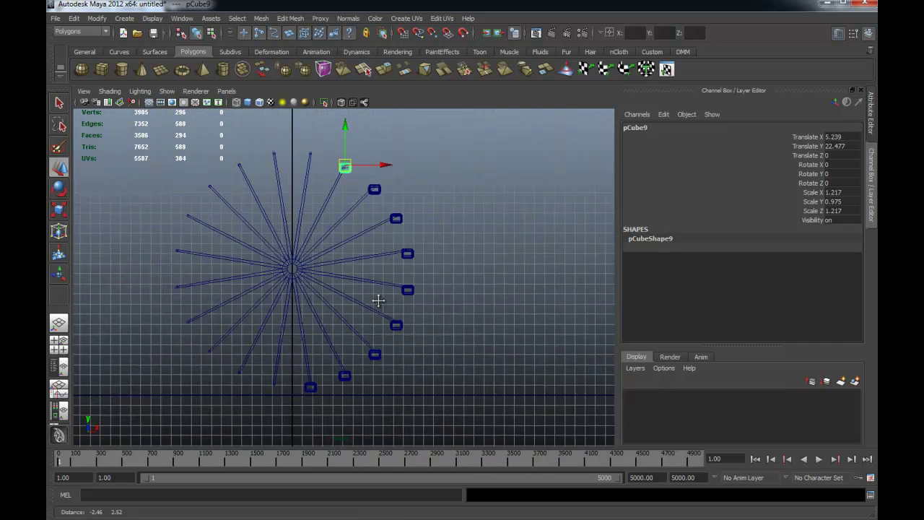
middle_click_drag(378, 300, 403, 315, "alt")
left_click_drag(332, 417, 334, 342)
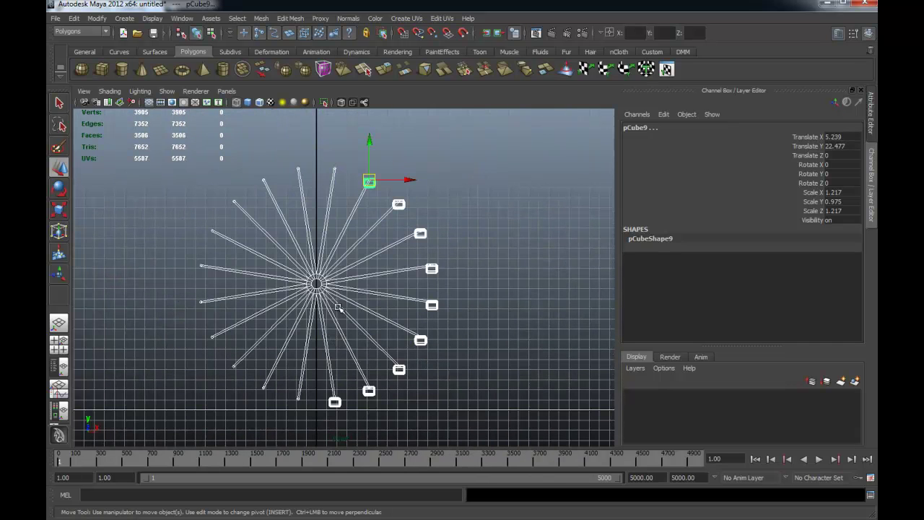
left_click_drag(308, 428, 306, 429, "ctrl")
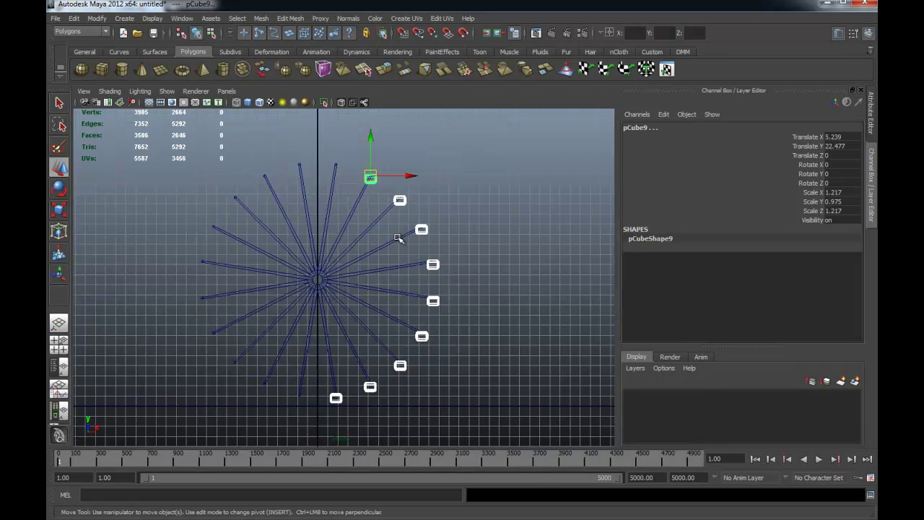
key("ctrl+g")
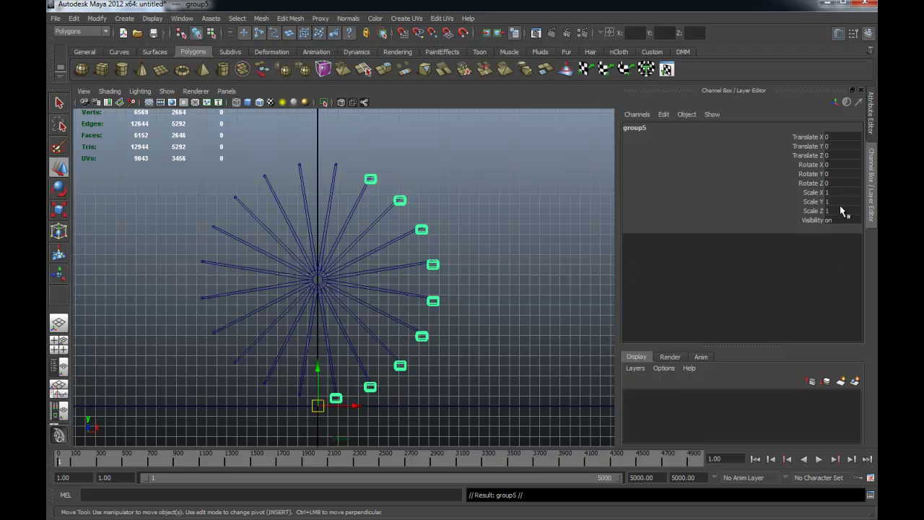
type("-1")
key("Return")
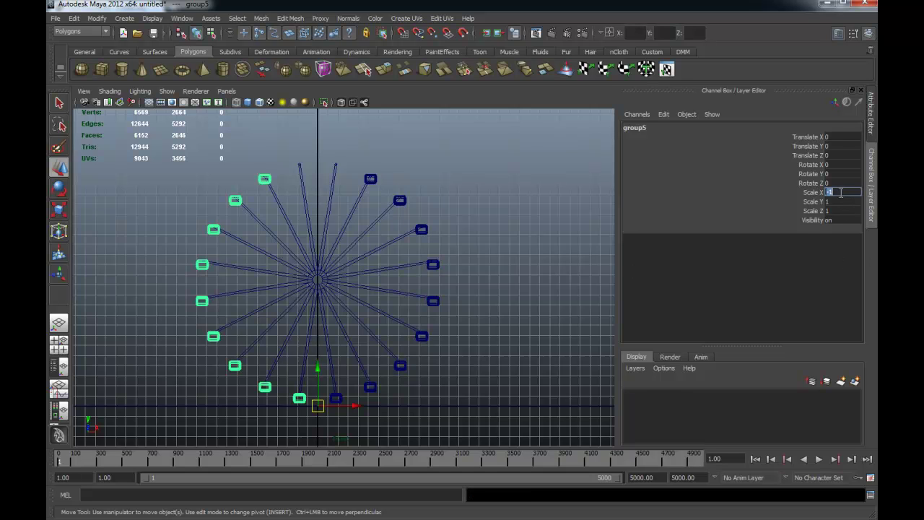
scroll(374, 324, "up", 3)
scroll(510, 367, "up", 3)
scroll(474, 277, "up", 2)
left_click(509, 293)
Step: Duplicate gondolas onto the empty top spoke ends and check the wheel in perspective
key("ctrl+d")
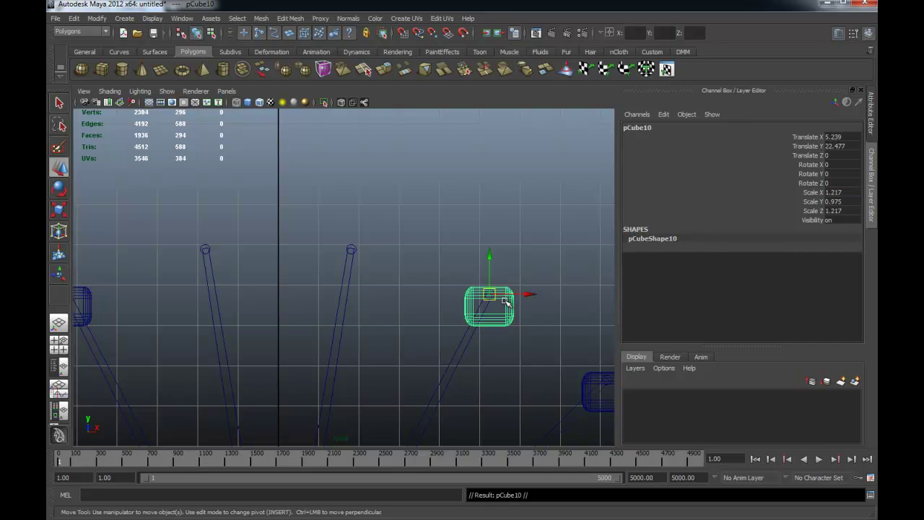
mouse_move(489, 295)
left_mouse_down()
mouse_move(354, 248)
mouse_move(207, 250)
left_mouse_up()
key("ctrl+d")
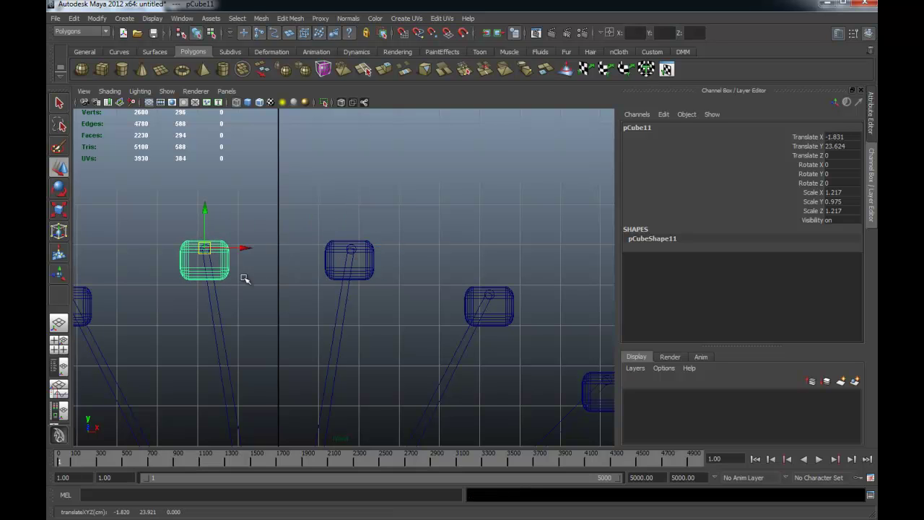
key("a")
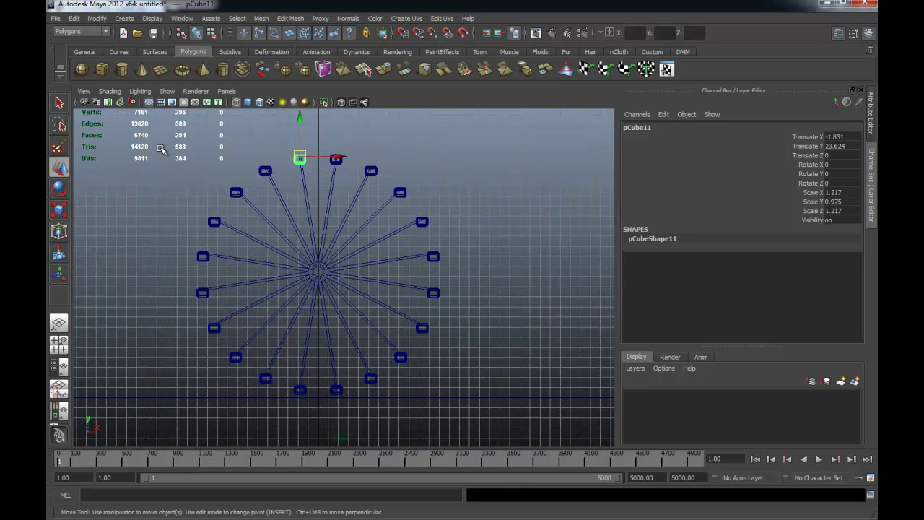
left_click_drag(159, 112, 488, 449)
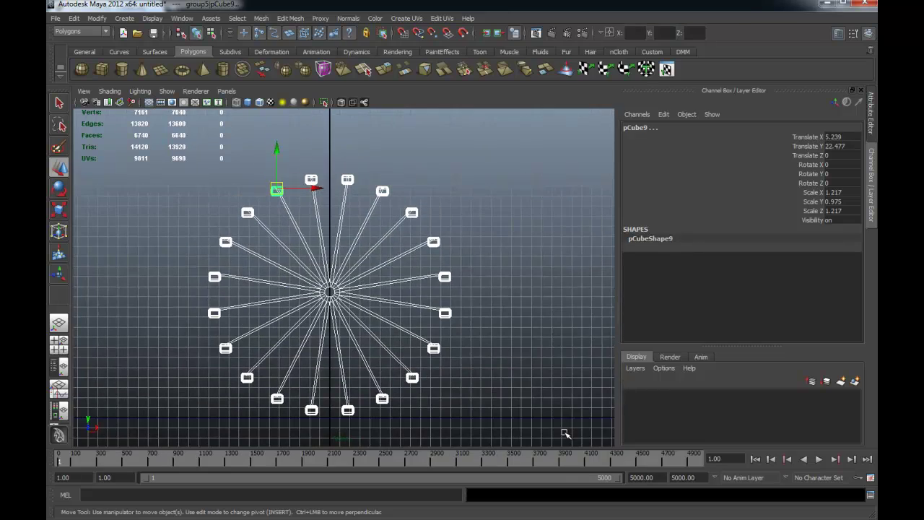
key("space")
left_click_drag(505, 188, 462, 202, "alt")
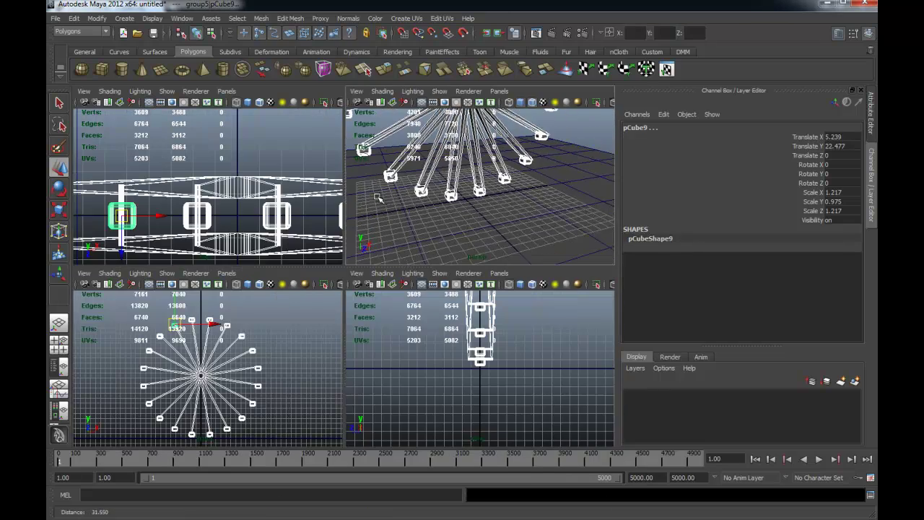
key("space")
mouse_move(491, 245)
left_mouse_down("alt")
mouse_move(443, 262)
mouse_move(358, 243)
mouse_move(453, 313)
mouse_move(355, 306)
mouse_move(418, 325)
mouse_move(424, 309)
left_mouse_up("alt")
left_click(359, 243)
Step: Select the wheel parts, excluding the spokes, and combine them into one mesh, polySurface1
mouse_move(468, 185)
left_mouse_down("alt")
mouse_move(340, 221)
mouse_move(346, 282)
left_mouse_up("alt")
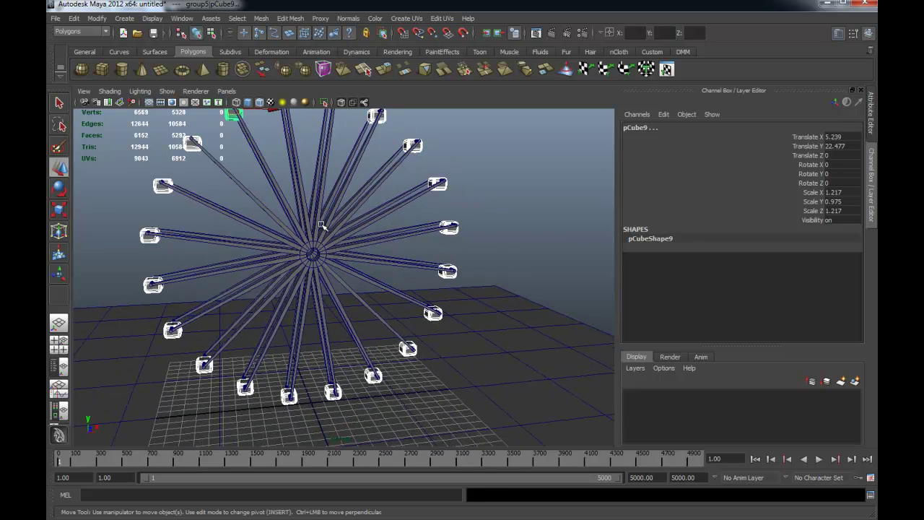
mouse_move(397, 305)
left_mouse_down("alt")
mouse_move(429, 305)
mouse_move(393, 306)
left_mouse_up("alt")
left_click_drag(444, 404, 469, 389, "alt")
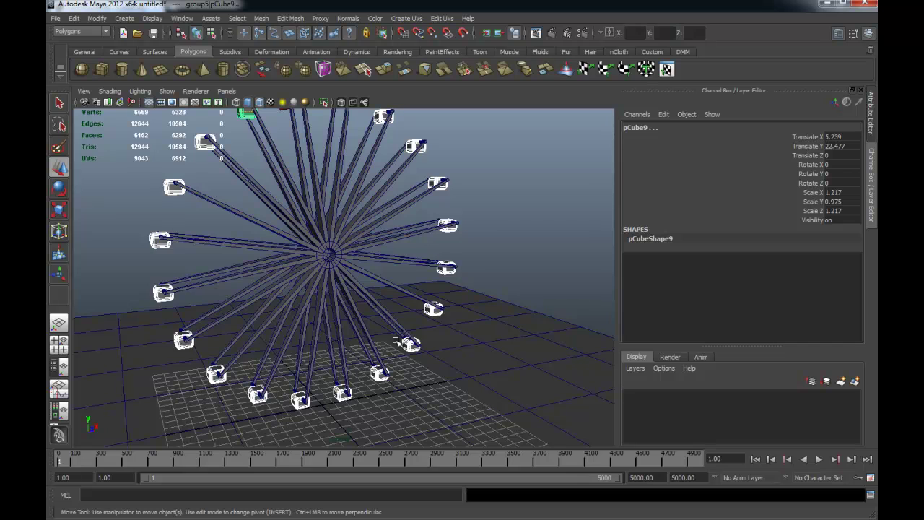
key("shift+d")
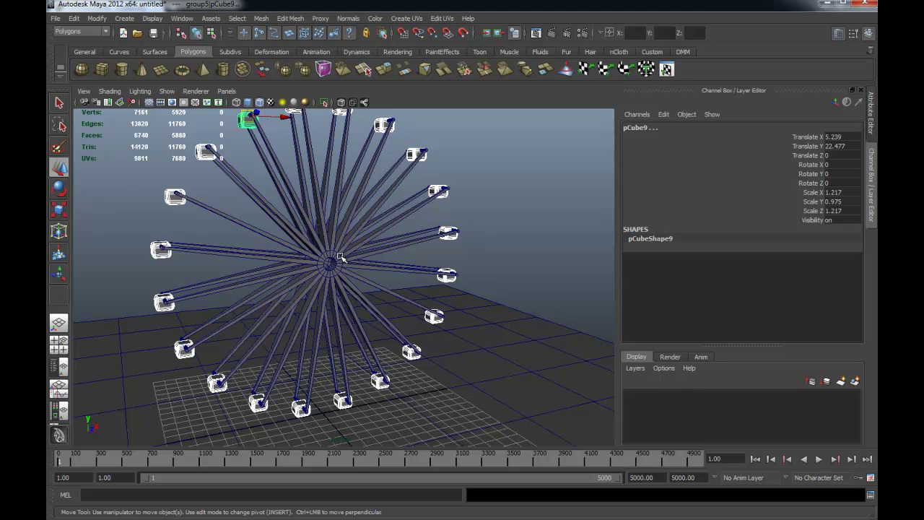
left_click_drag(282, 263, 297, 173, "alt")
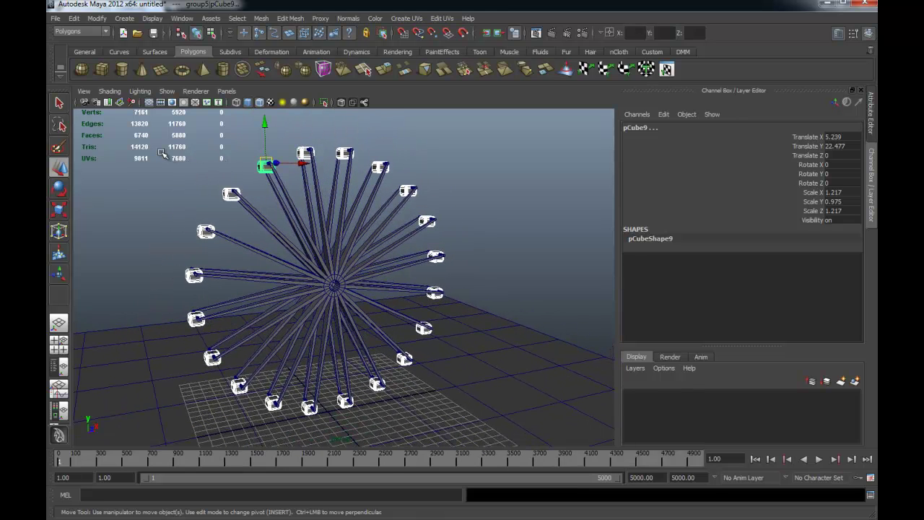
left_click_drag(161, 153, 571, 457)
left_click(330, 287, "ctrl")
mouse_move(299, 282)
left_mouse_down("alt")
mouse_move(282, 281)
mouse_move(309, 283)
mouse_move(336, 305)
mouse_move(317, 305)
left_mouse_up("alt")
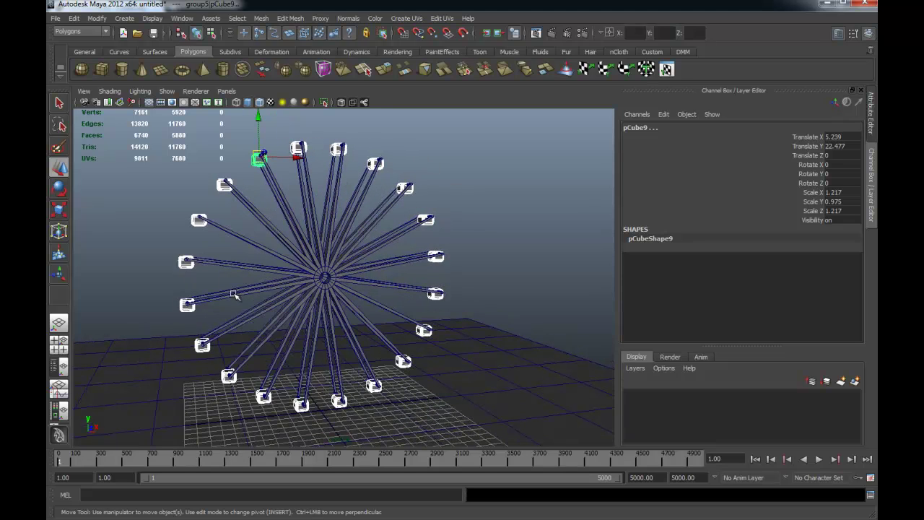
left_click_drag(297, 294, 327, 296, "alt")
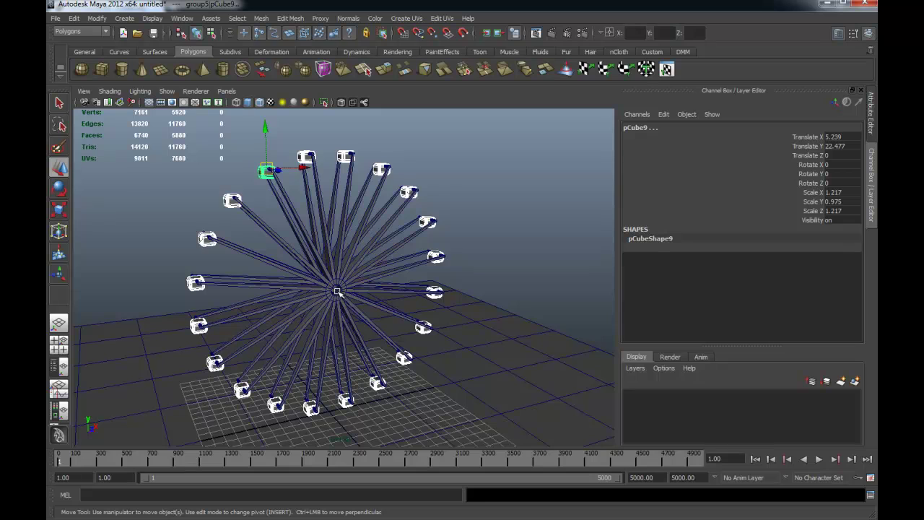
right_click_drag(328, 289, 340, 295, "shift")
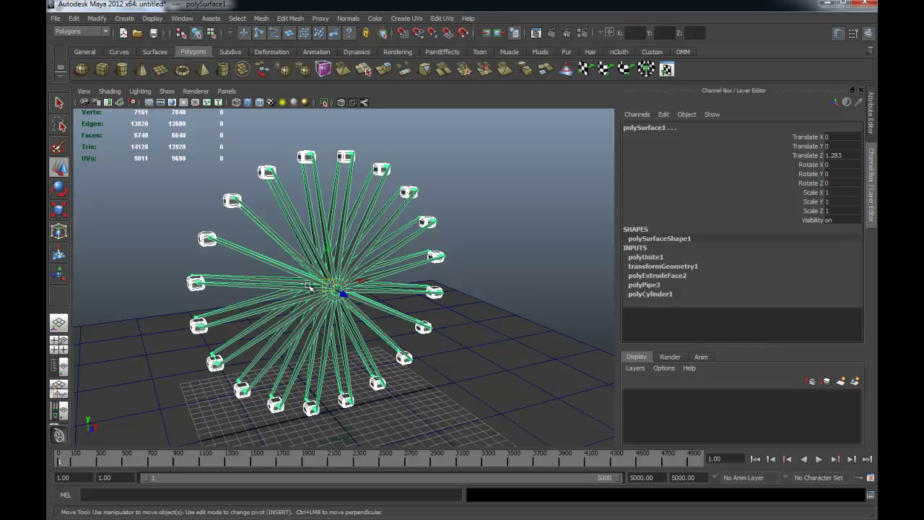
Step: Reselect the combined wheel, test-spin it about Z, then undo the spin
left_click(309, 287)
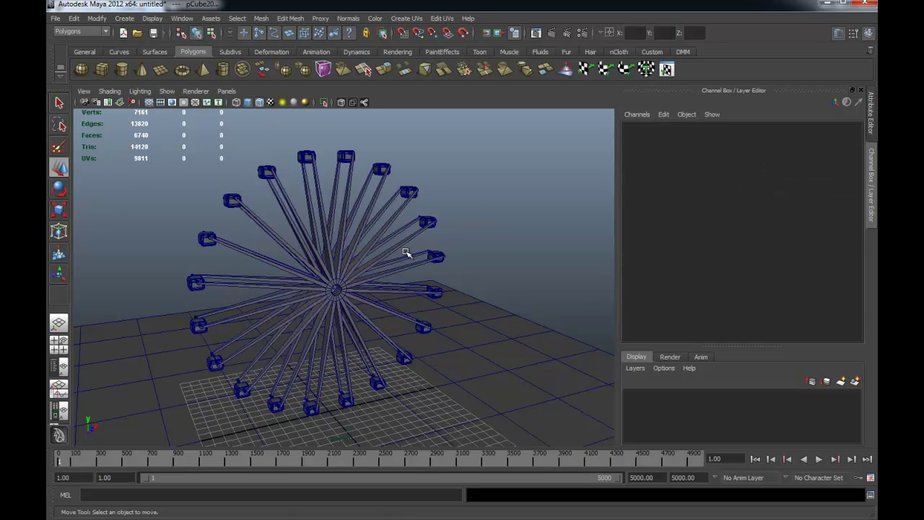
left_click(359, 270)
key("e")
left_click_drag(309, 247, 442, 159)
key("ctrl+z")
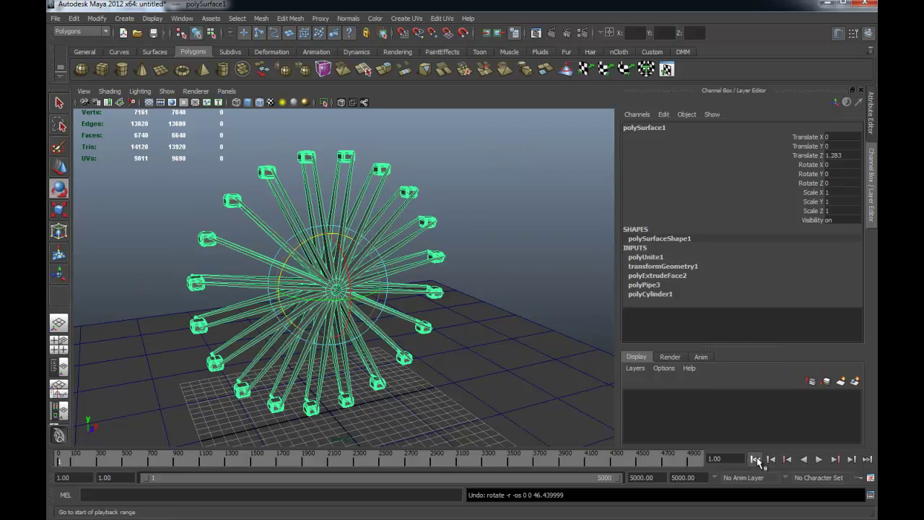
Step: Set the playback end time to 100 frames
left_click(642, 478)
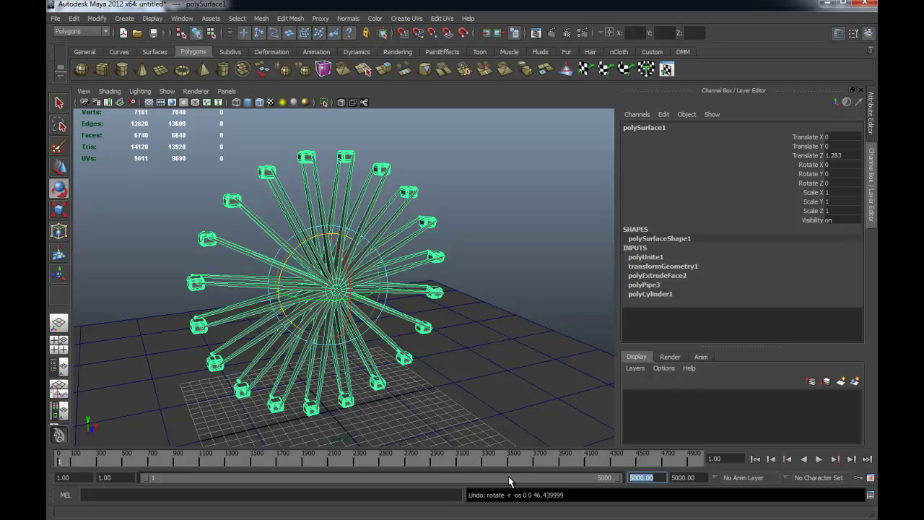
type("100")
key("Return")
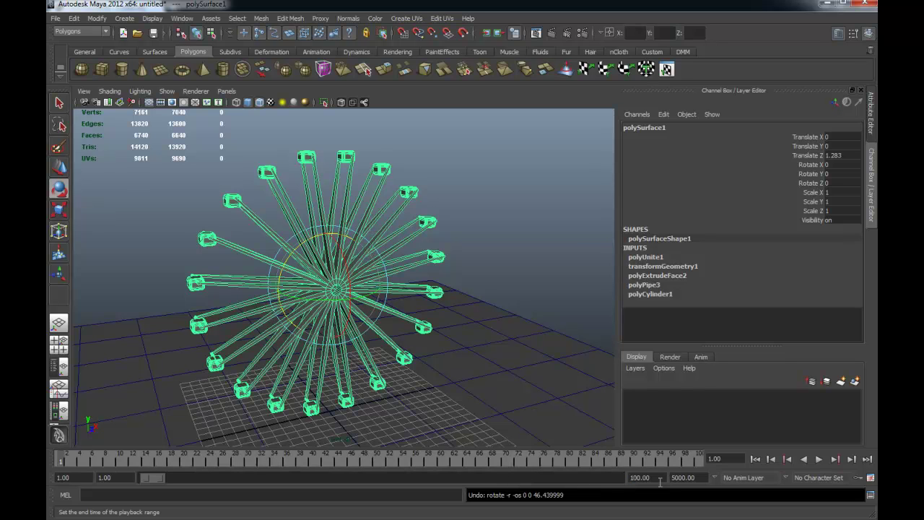
Step: Key all of polySurface1's transform channels at frame 1
left_click_drag(457, 311, 462, 308, "alt")
left_click(462, 307)
left_click(336, 280)
left_click_drag(338, 283, 340, 319, "alt")
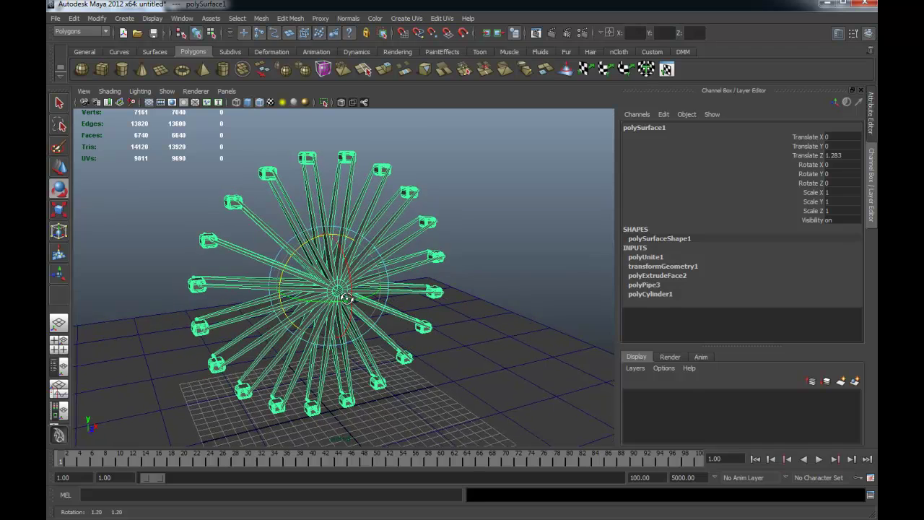
key("s")
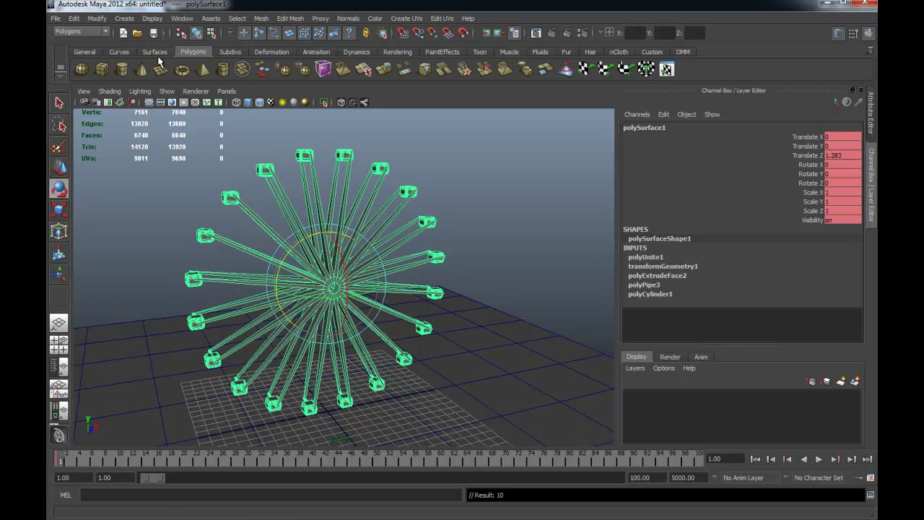
Step: Freeze the combined wheel's transformations and key all its channels at frame 1
left_click(121, 18)
left_click(116, 57)
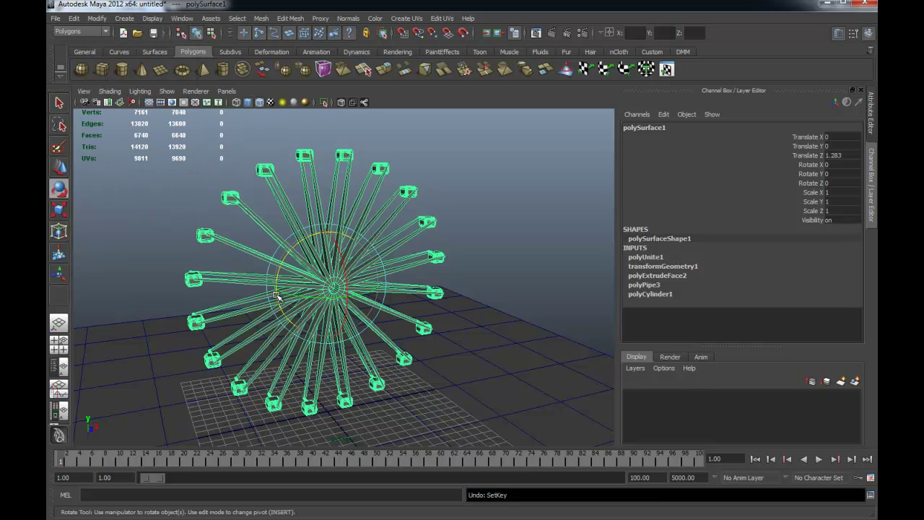
left_click(361, 233)
left_click(358, 245)
left_click(96, 19)
left_click(113, 57)
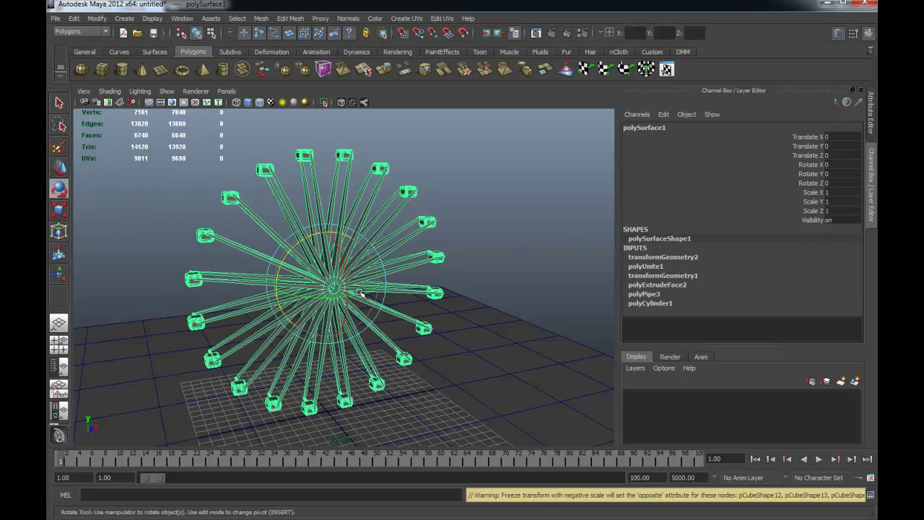
key("s")
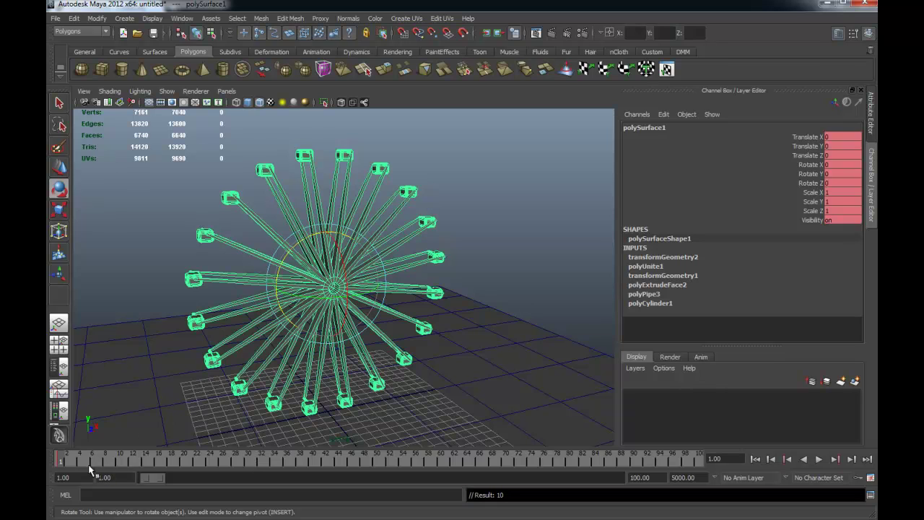
Step: At frame 100, set the wheel's Rotate Z to 60 and key that channel
left_click_drag(63, 465, 715, 477)
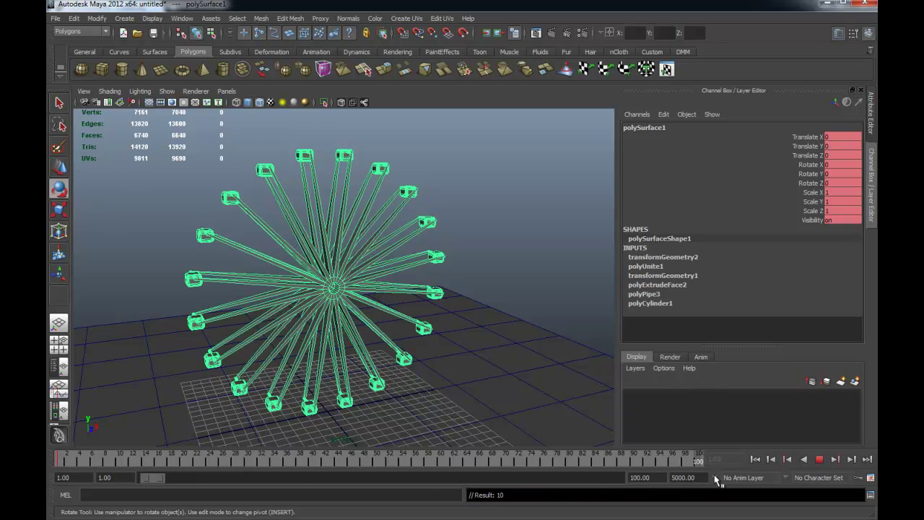
left_click_drag(333, 238, 296, 251)
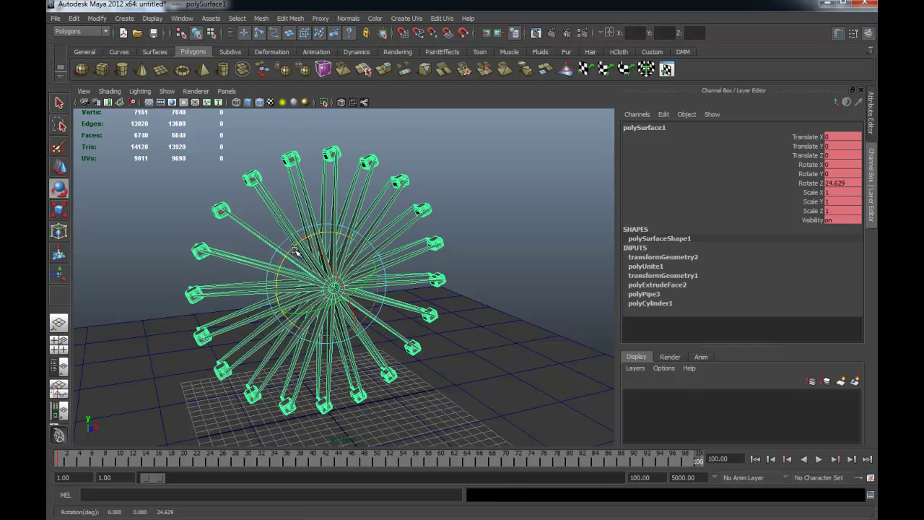
double_click(839, 182)
key("Return")
left_click(818, 184)
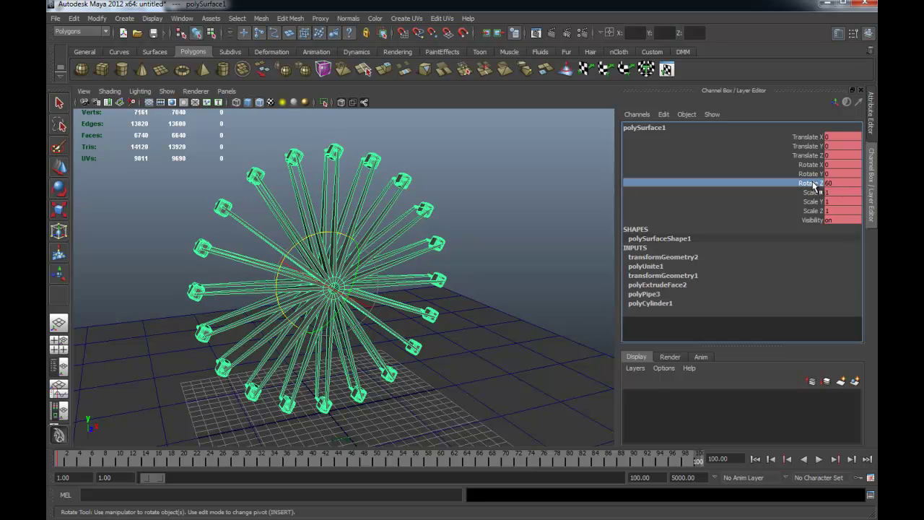
right_click(814, 185)
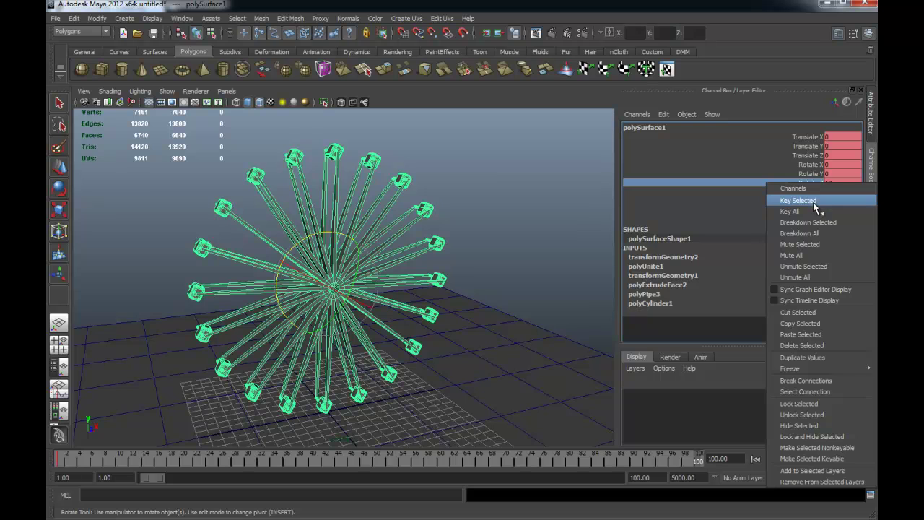
left_click(815, 204)
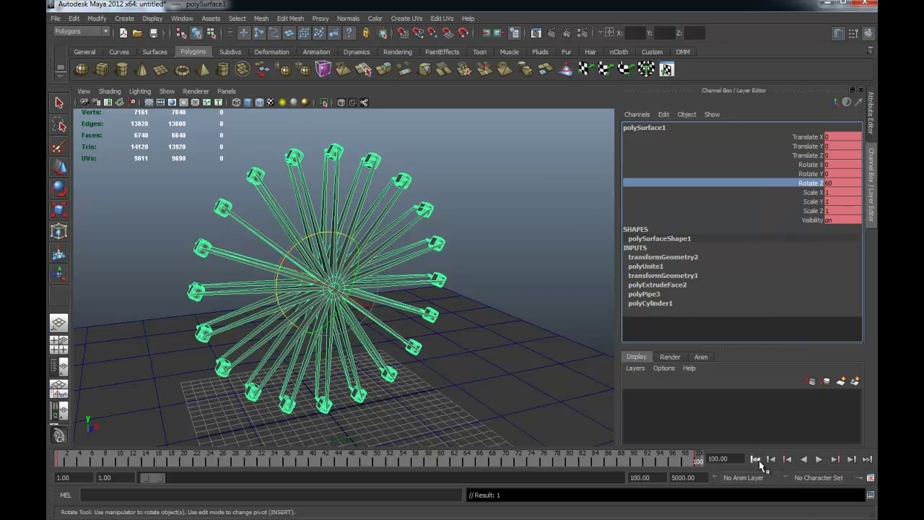
Step: Play back the wheel's rotation, then rewind to frame 1 and deselect it
left_click(755, 458)
left_click(819, 460)
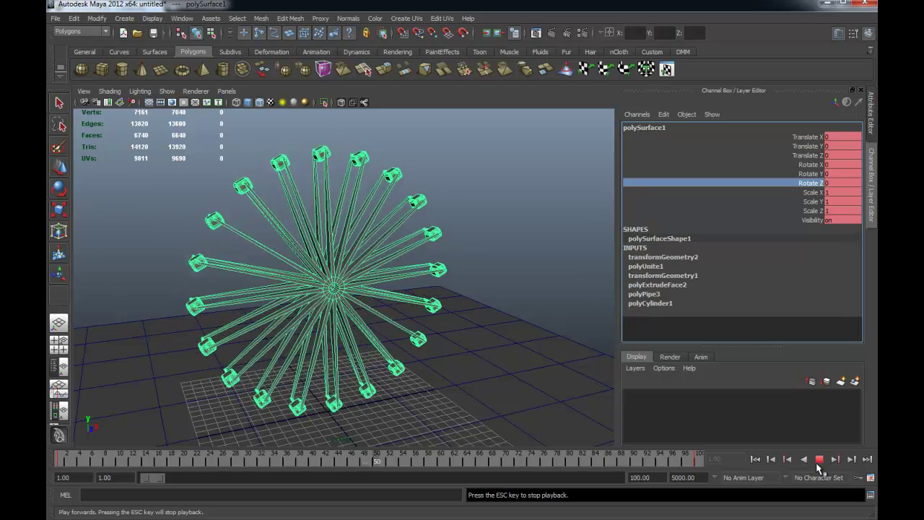
left_click(819, 461)
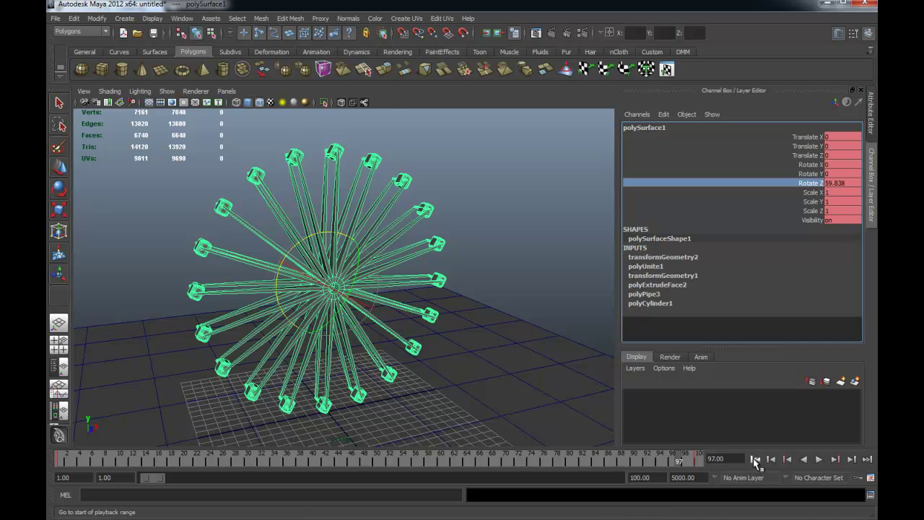
left_click(755, 459)
left_click(476, 165)
Step: Select only the gondola cubes and key all their channels at frame 1
left_click_drag(491, 124, 210, 336)
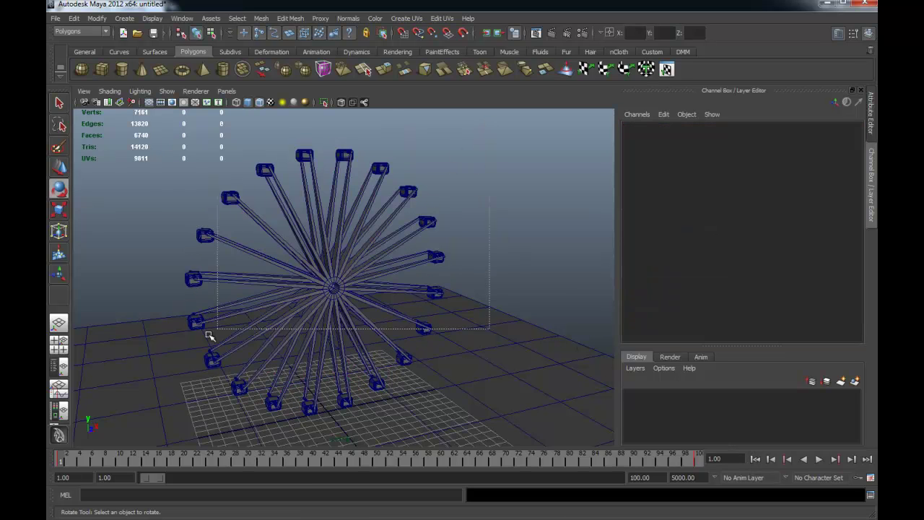
left_click(504, 389, "ctrl")
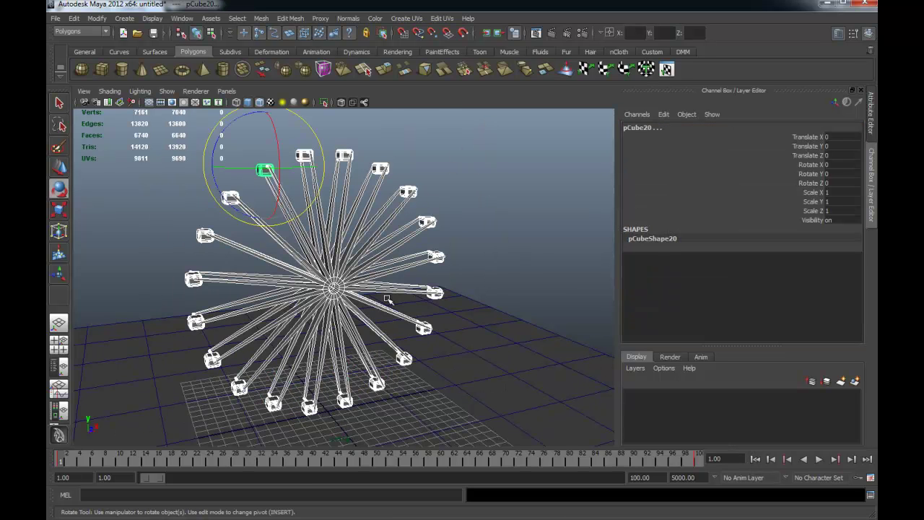
left_click(347, 287, "ctrl")
left_click_drag(347, 287, 340, 262, "alt")
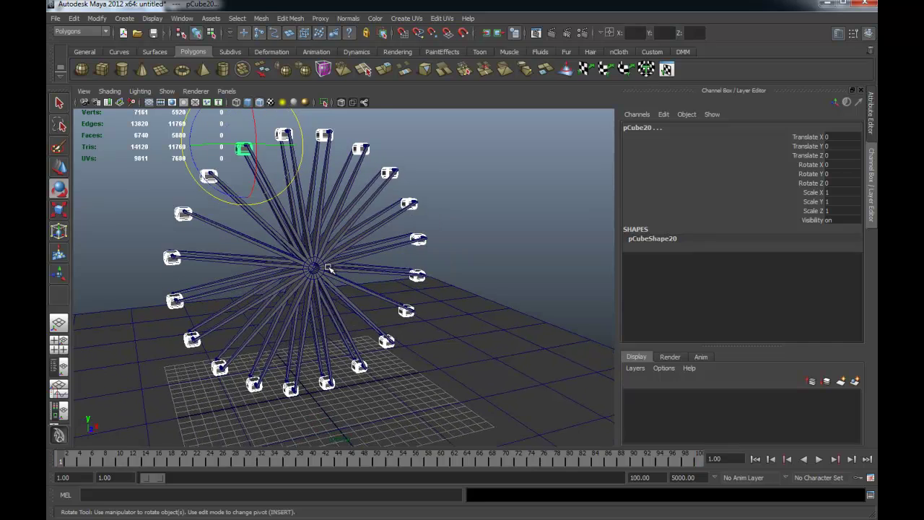
middle_click_drag(341, 262, 364, 290, "alt")
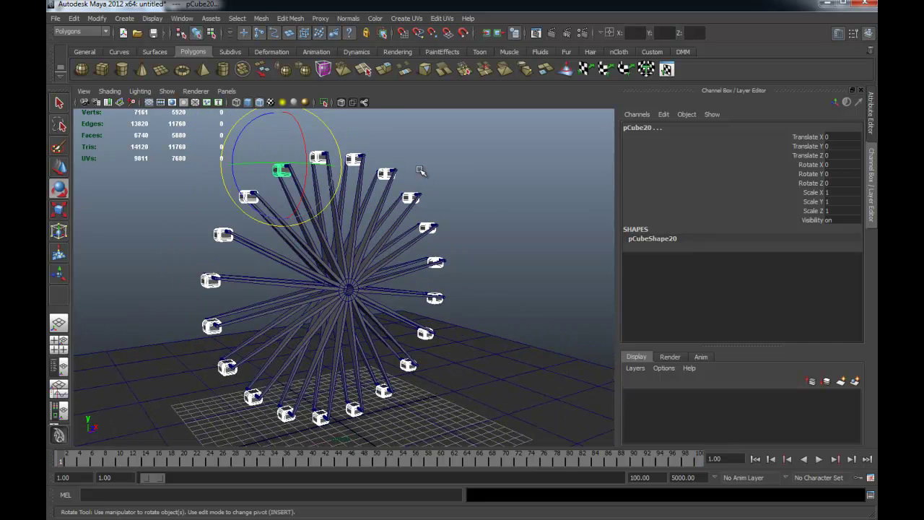
mouse_move(358, 348)
left_mouse_down("alt")
mouse_move(382, 318)
mouse_move(391, 332)
mouse_move(383, 334)
mouse_move(392, 334)
mouse_move(390, 277)
left_mouse_up("alt")
left_click_drag(365, 353, 343, 353, "alt")
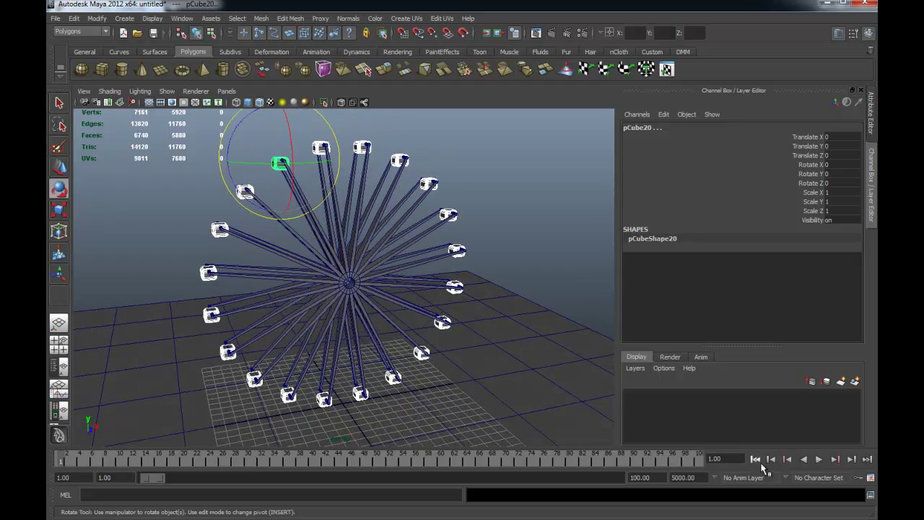
key("s")
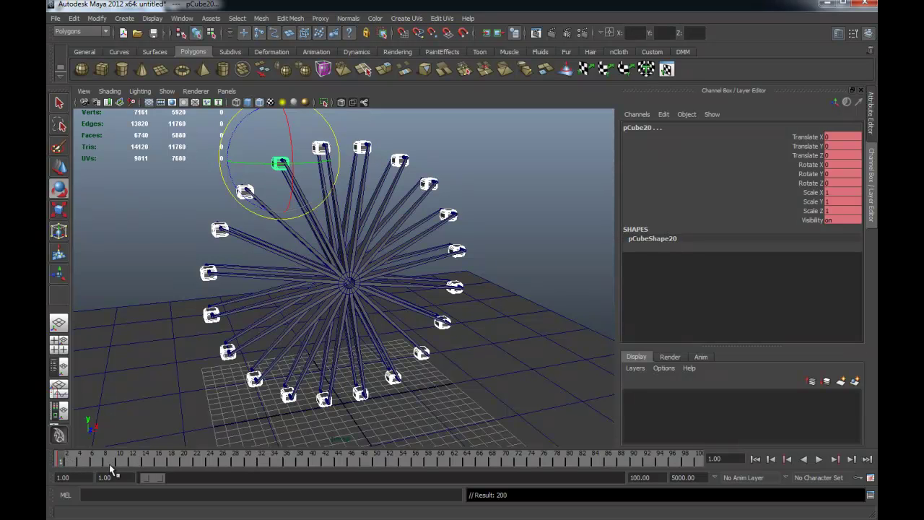
Step: At frame 100, set the cubes' Rotate Z to -60 and key that channel
left_click_drag(645, 467, 715, 469)
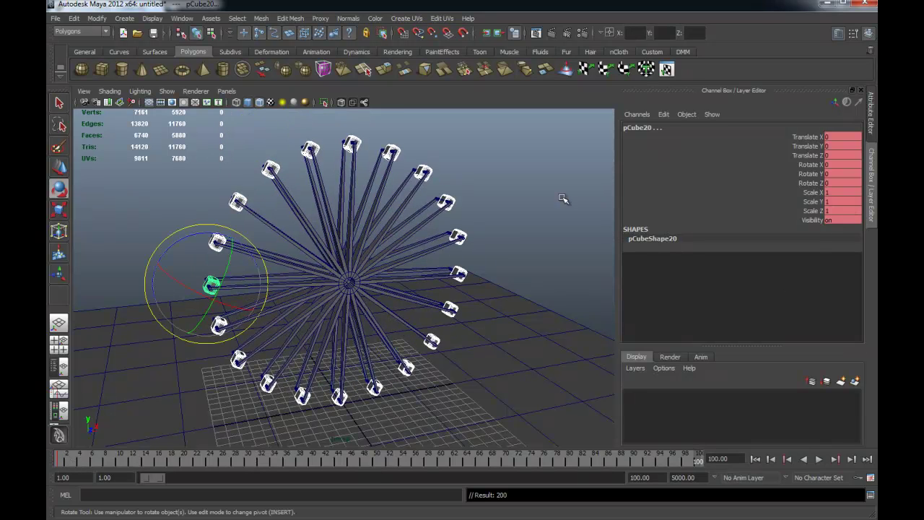
left_click_drag(213, 226, 285, 228)
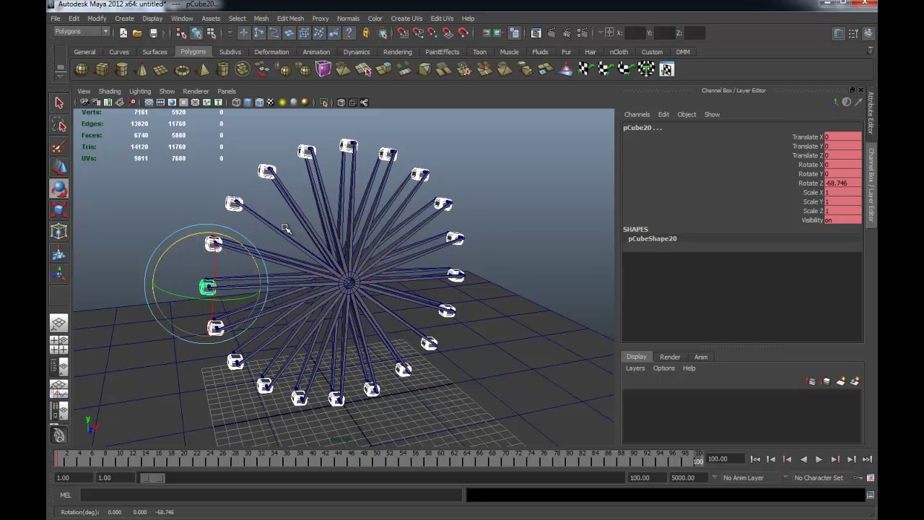
left_click_drag(196, 238, 239, 252, "alt")
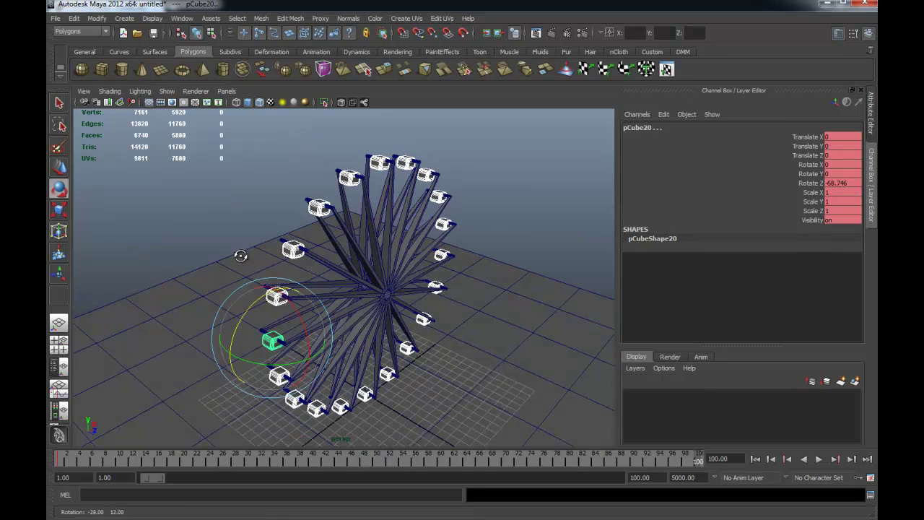
mouse_move(259, 312)
left_mouse_down("alt")
mouse_move(225, 292)
mouse_move(231, 304)
left_mouse_up("alt")
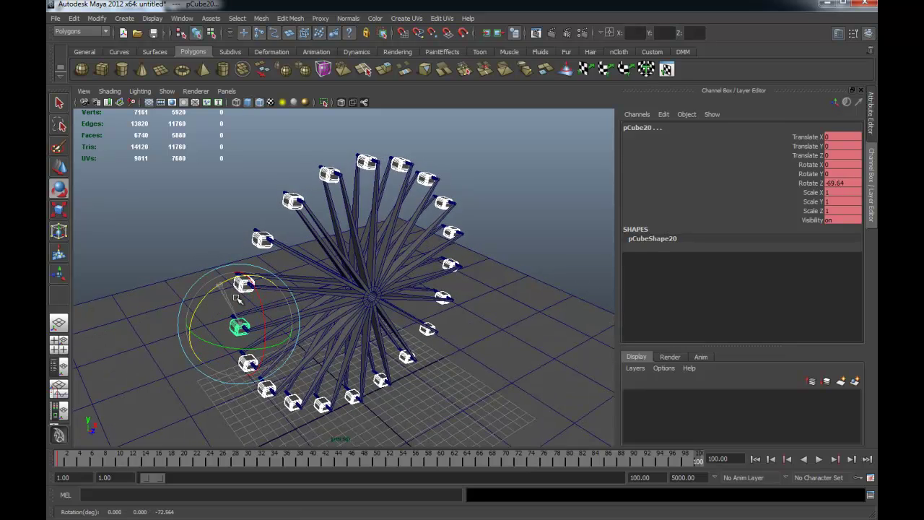
double_click(845, 183)
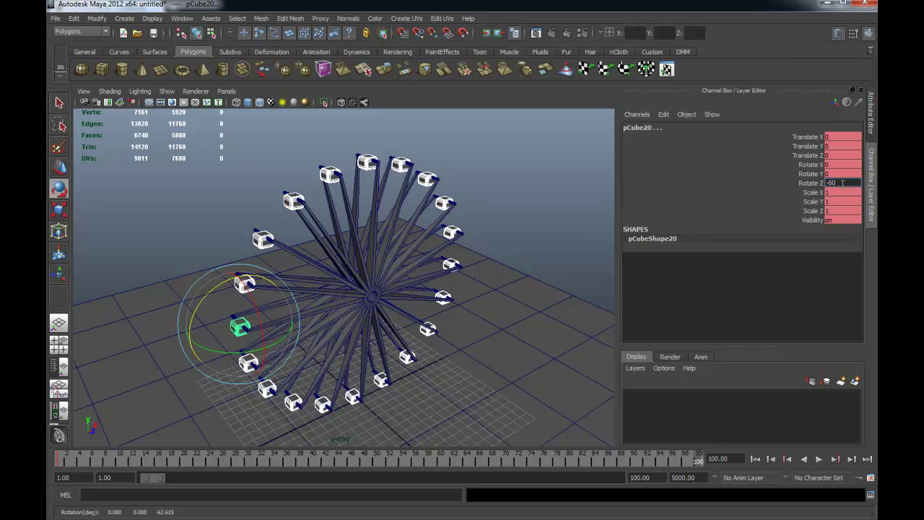
type("-60")
key("Return")
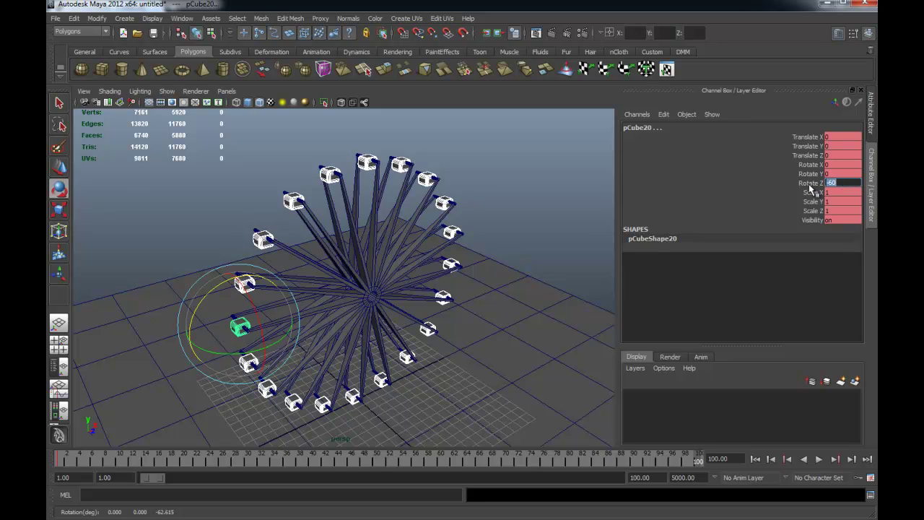
right_click(810, 185)
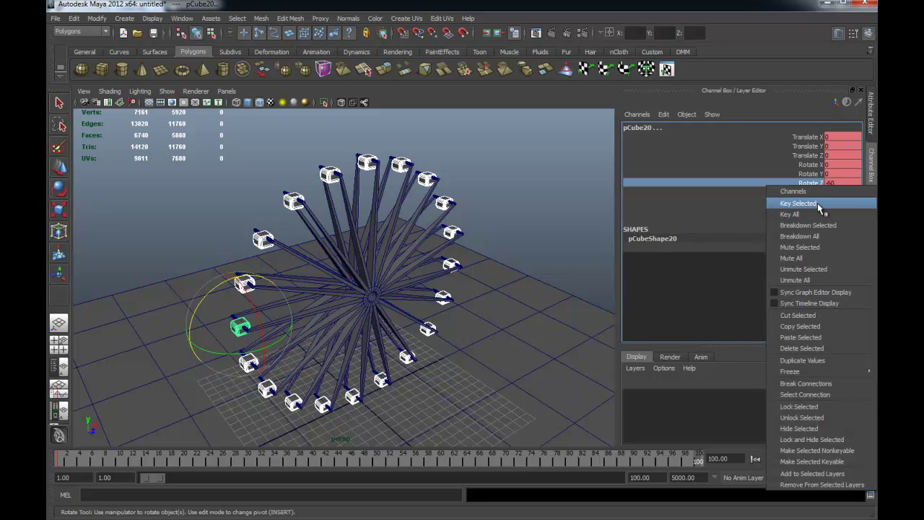
left_click(817, 202)
mouse_move(606, 340)
left_mouse_down("alt")
mouse_move(519, 316)
mouse_move(536, 325)
mouse_move(544, 292)
left_mouse_up("alt")
Step: Play the animation from frame 1 to preview the counter-rotating gondolas
left_click(545, 294)
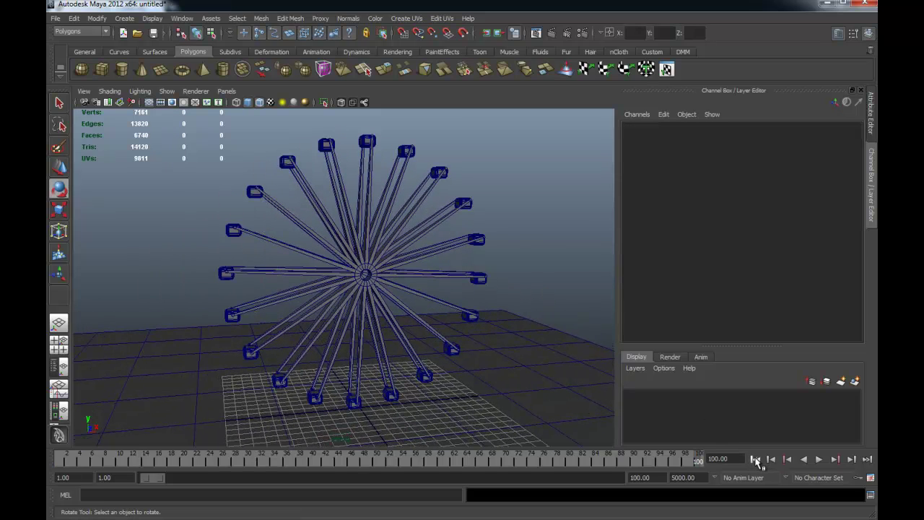
left_click(756, 459)
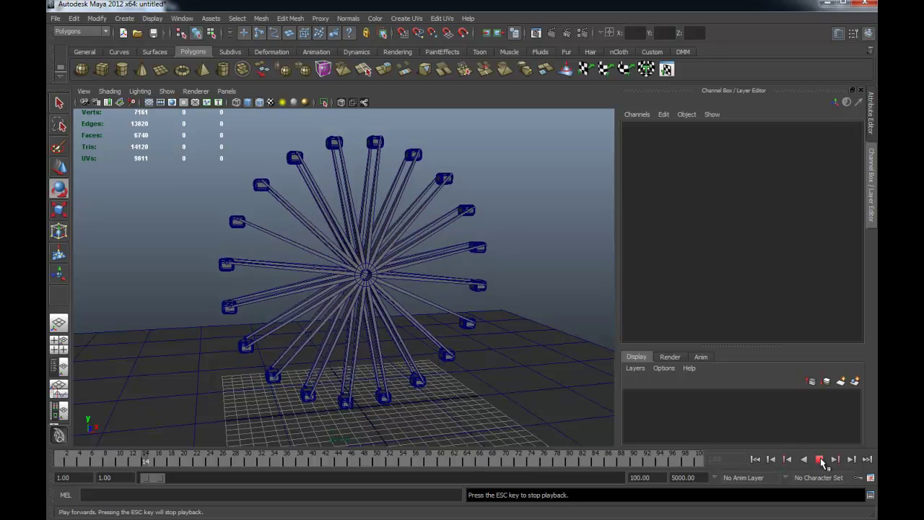
left_click(819, 459)
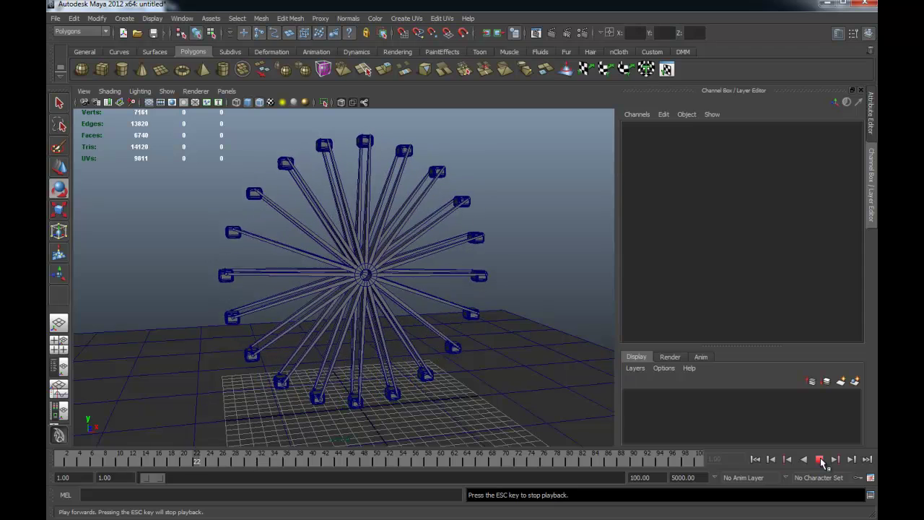
left_click(821, 460)
Step: Extend the playback end to frame 1000 and play the longer range
double_click(656, 477)
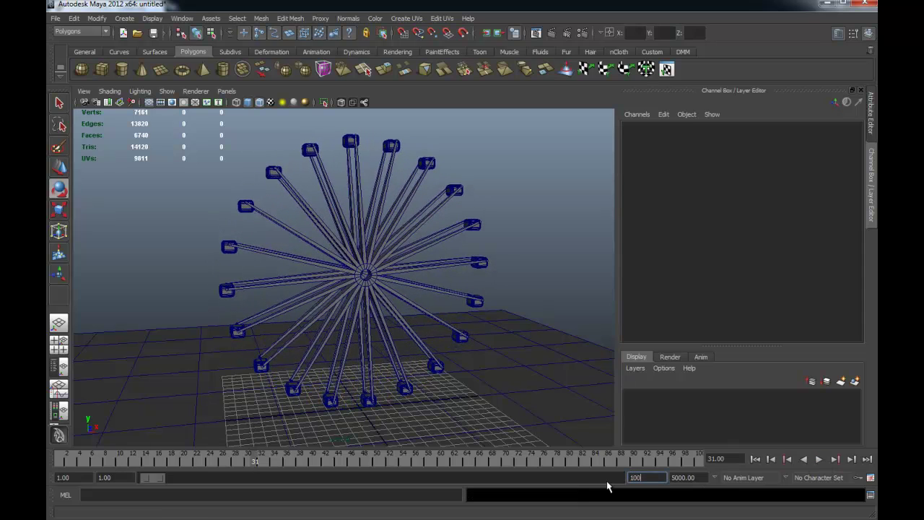
type("0")
key("Return")
key("e")
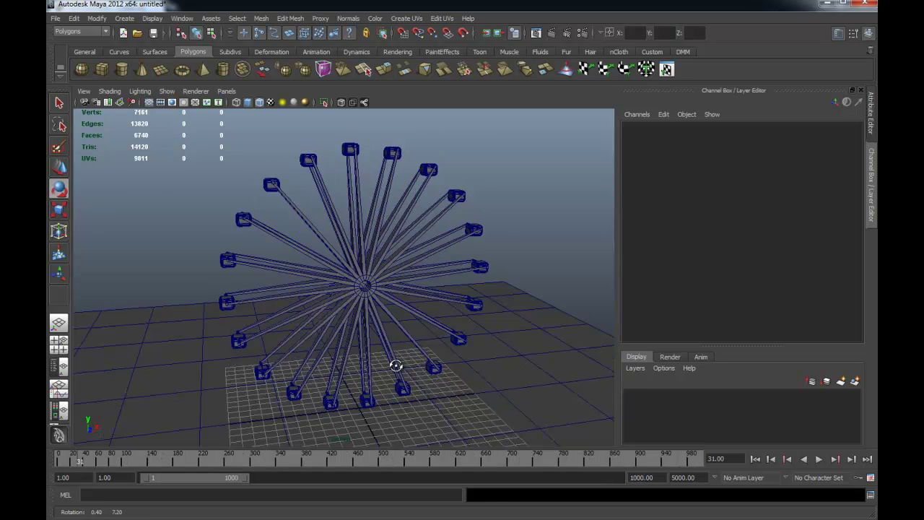
left_click_drag(392, 339, 395, 369, "alt")
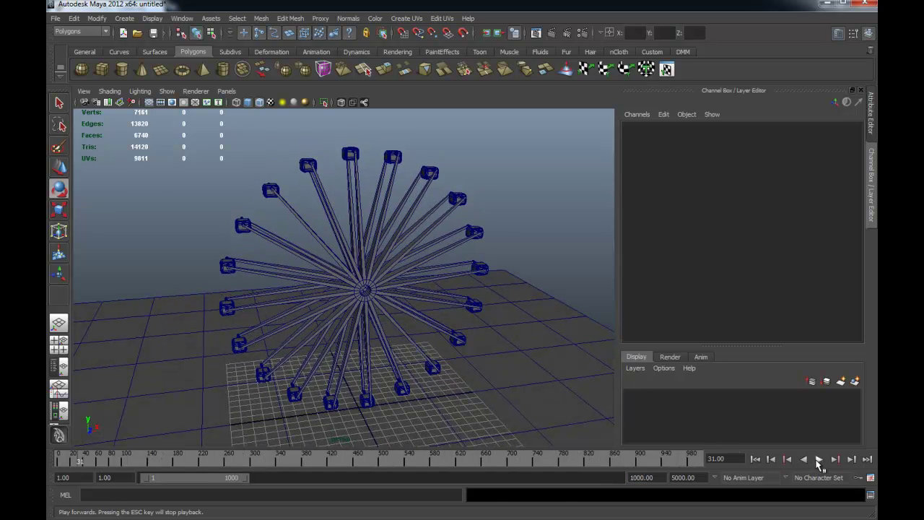
left_click(819, 460)
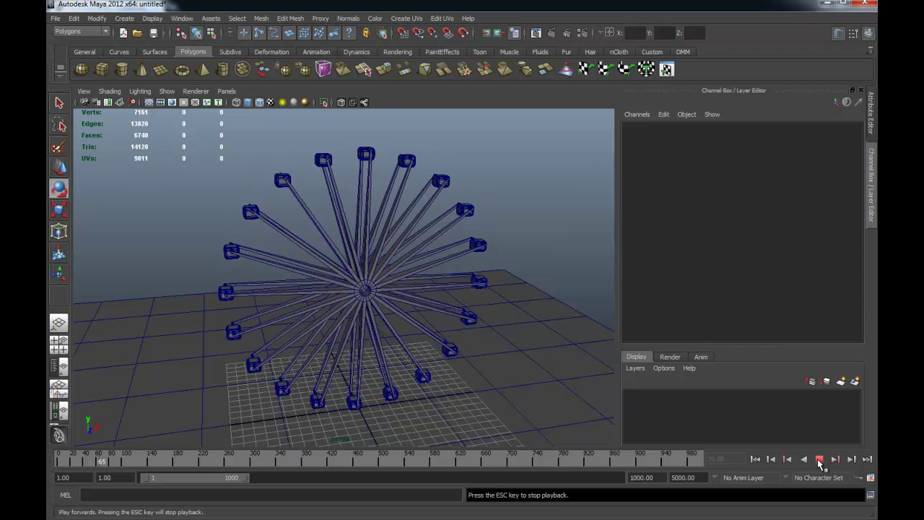
left_click(819, 461)
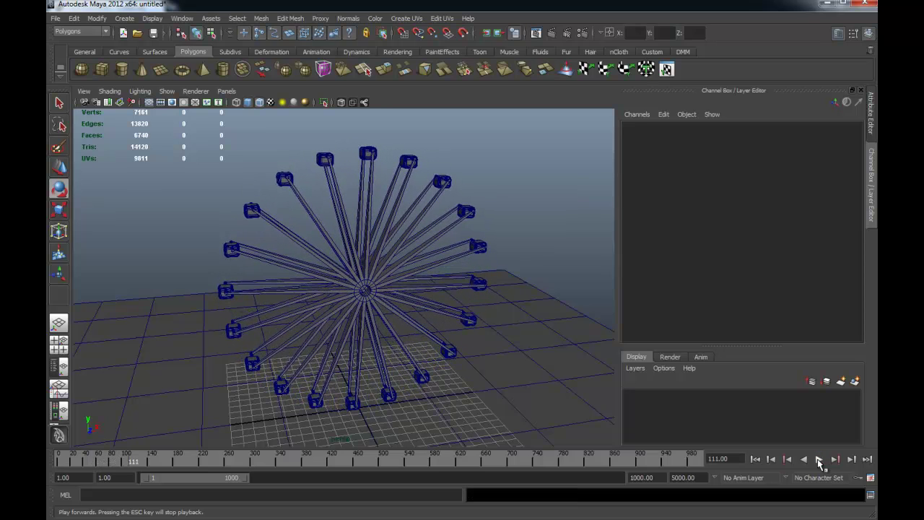
left_click(179, 18)
mouse_move(206, 57)
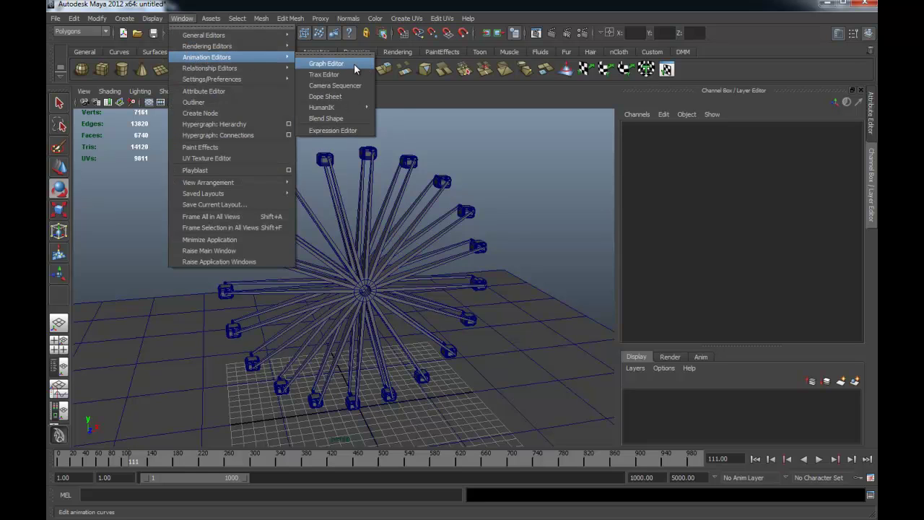
Step: Open the Graph Editor and select the wheel and gondola cubes to show their curves
left_click(355, 64)
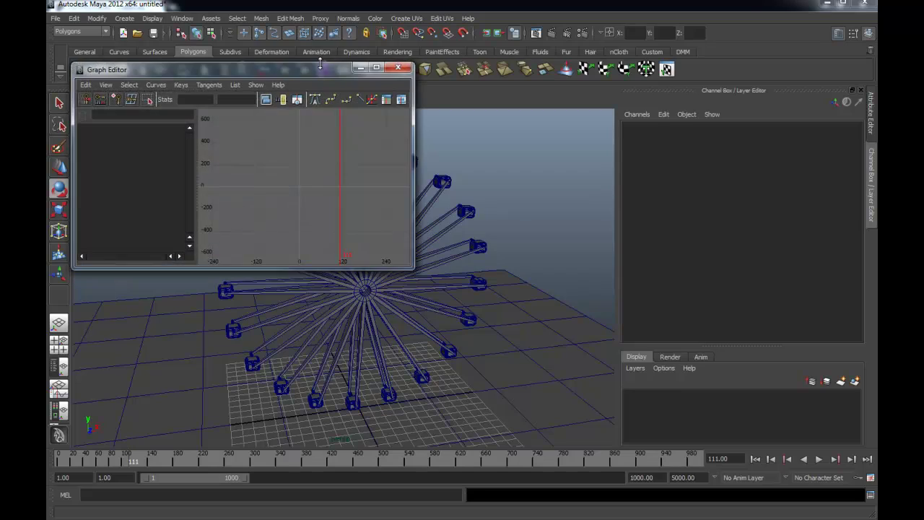
left_click_drag(167, 66, 499, 60)
mouse_move(310, 281)
left_mouse_down("alt")
mouse_move(343, 282)
mouse_move(320, 289)
left_mouse_up("alt")
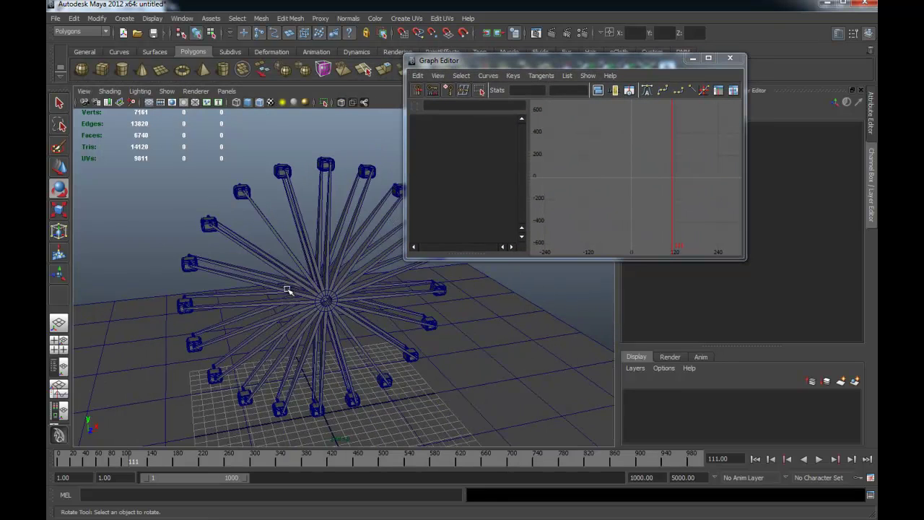
right_click_drag(320, 289, 212, 257, "alt")
mouse_move(212, 258)
left_mouse_down("alt")
mouse_move(296, 251)
mouse_move(470, 379)
mouse_move(317, 338)
left_mouse_up("alt")
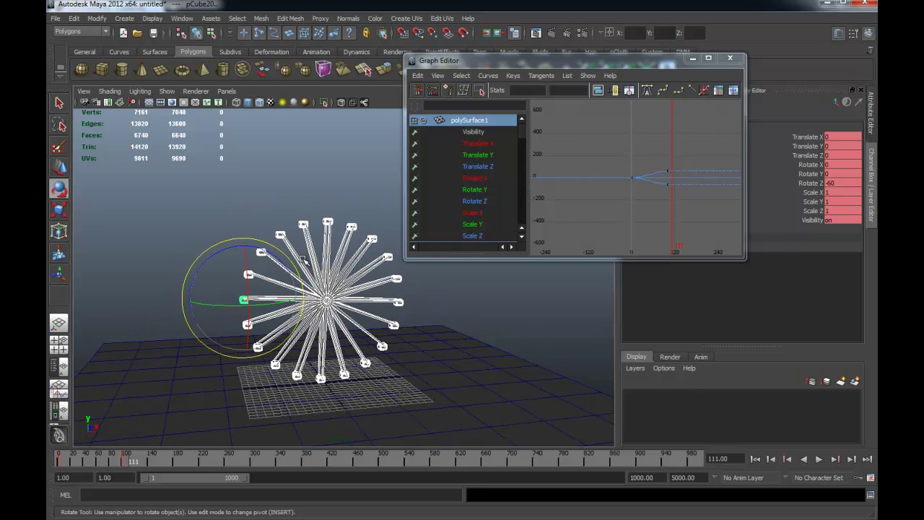
mouse_move(306, 259)
left_mouse_down("alt")
mouse_move(357, 271)
mouse_move(389, 265)
left_mouse_up("alt")
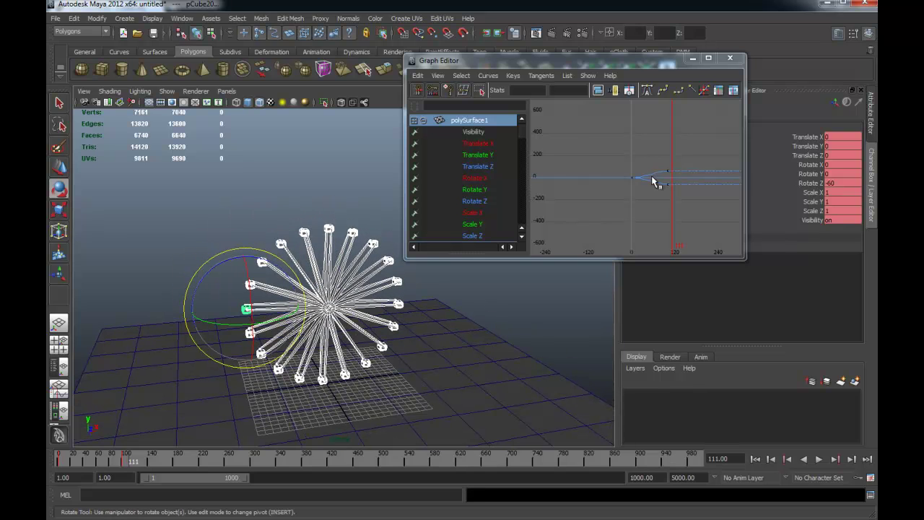
Step: Select all the rotation keys and give them linear tangents
key("f")
mouse_move(617, 191)
right_mouse_down("alt")
mouse_move(658, 192)
mouse_move(619, 186)
right_mouse_up("alt")
middle_click_drag(619, 185, 655, 181, "alt")
right_click_drag(655, 181, 577, 138, "alt")
left_click_drag(578, 139, 701, 212)
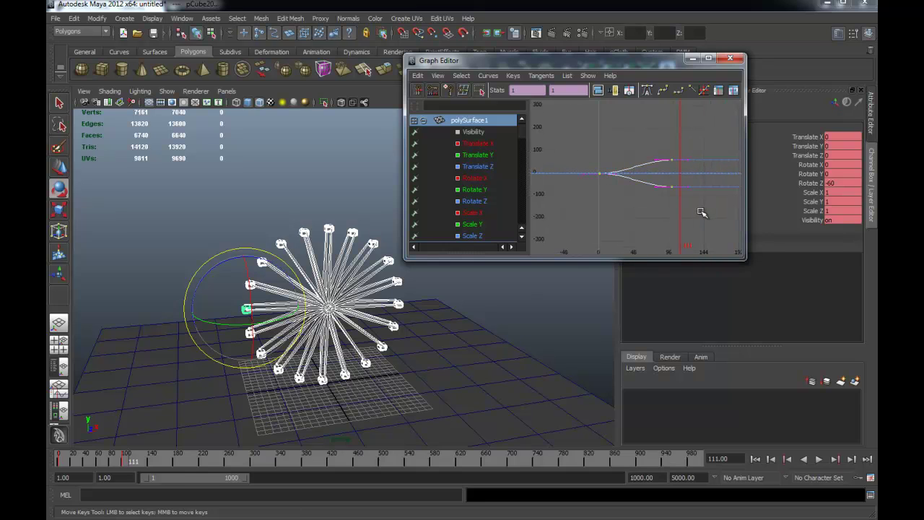
left_click(692, 91)
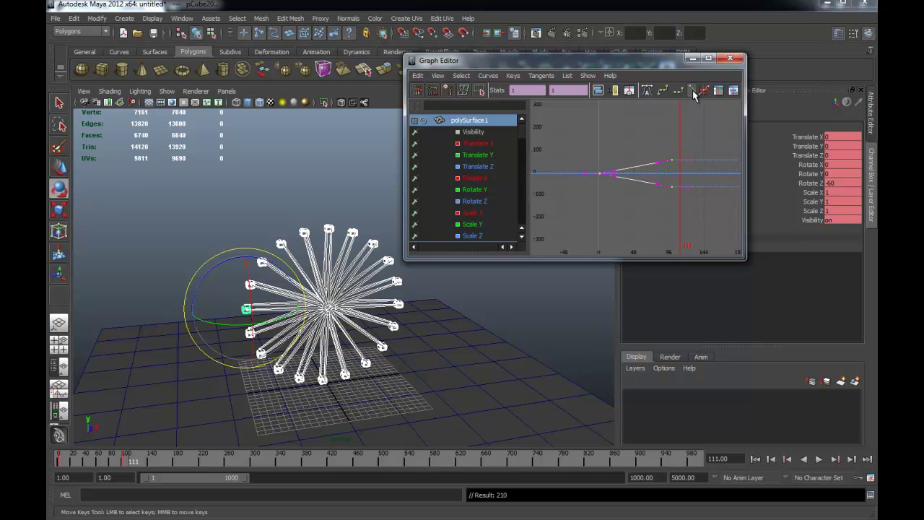
key("f")
right_click_drag(722, 202, 691, 190, "alt")
Step: Turn on the Graph Editor's infinity curve display
left_click(488, 76)
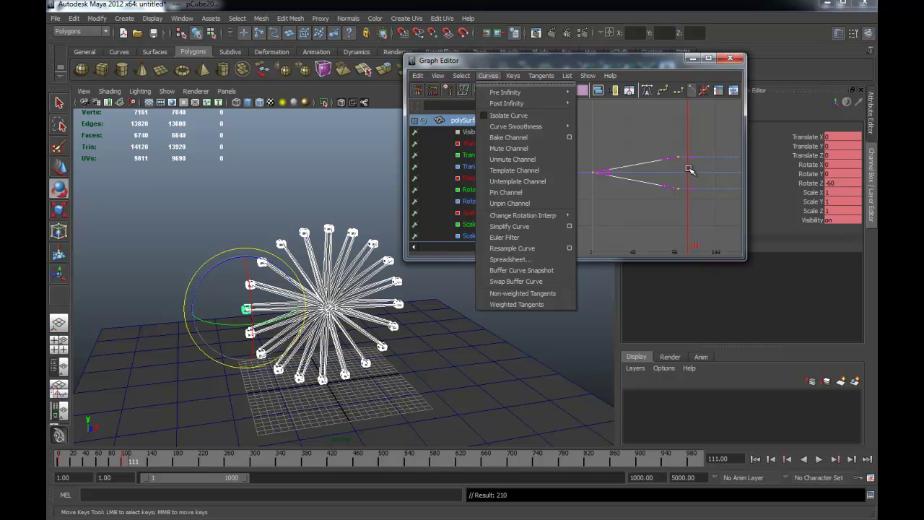
left_click(528, 67)
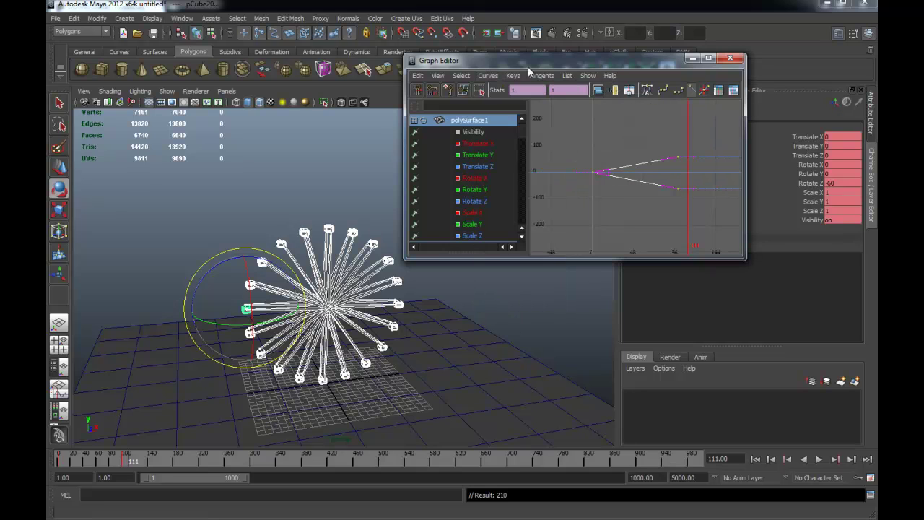
left_click(439, 76)
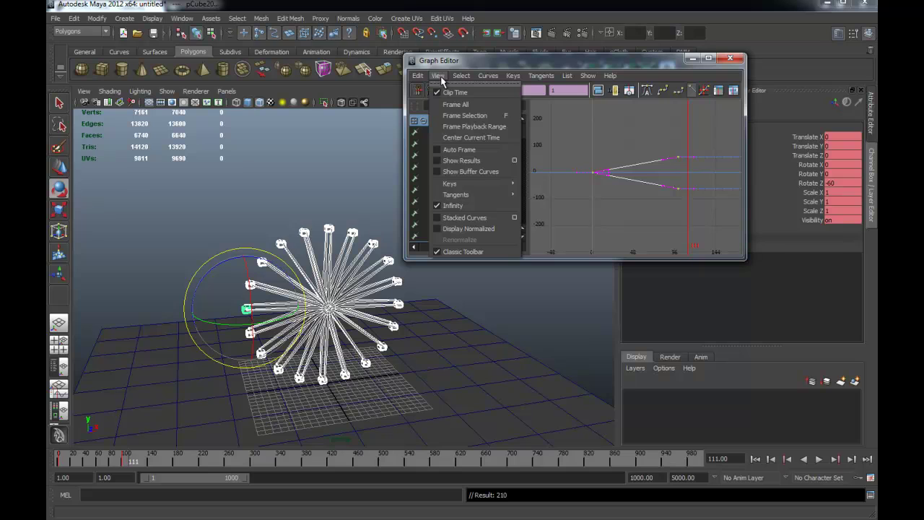
left_click(474, 205)
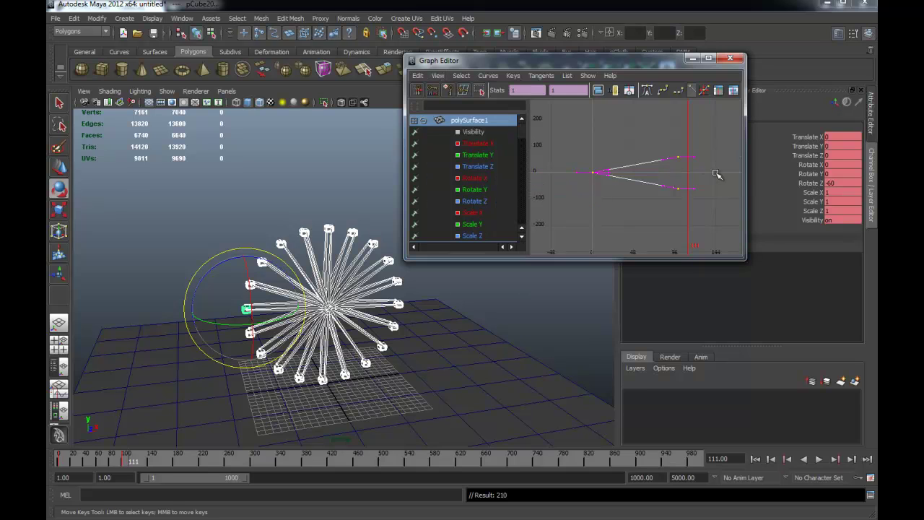
left_click(438, 76)
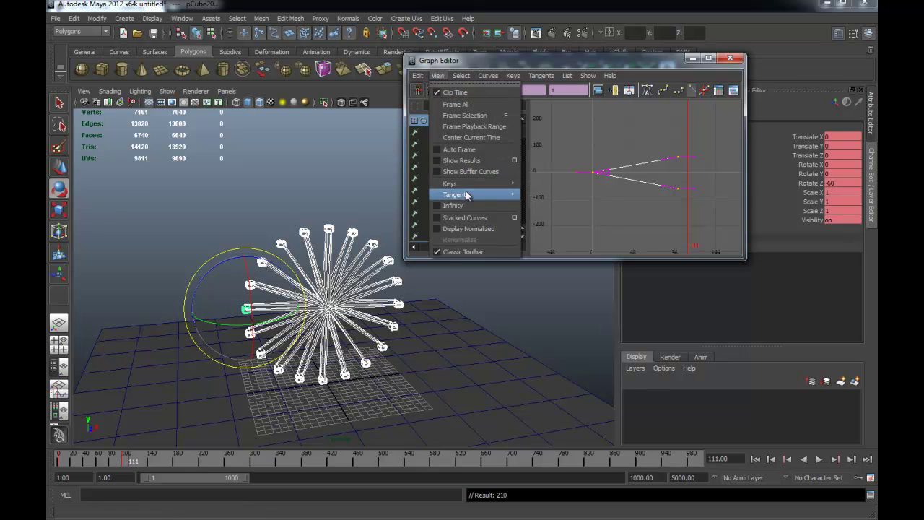
left_click(465, 204)
Step: Set the curves' Post Infinity to Linear and close the Graph Editor
left_click(488, 75)
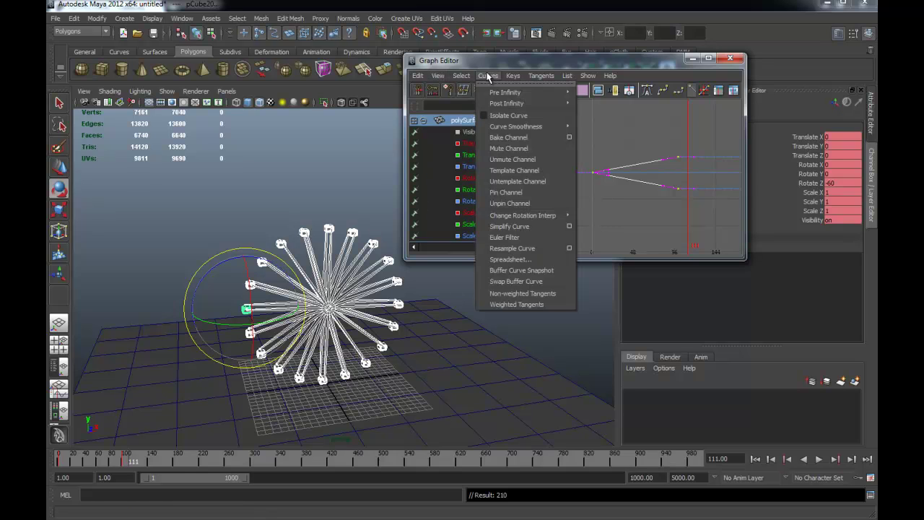
mouse_move(507, 103)
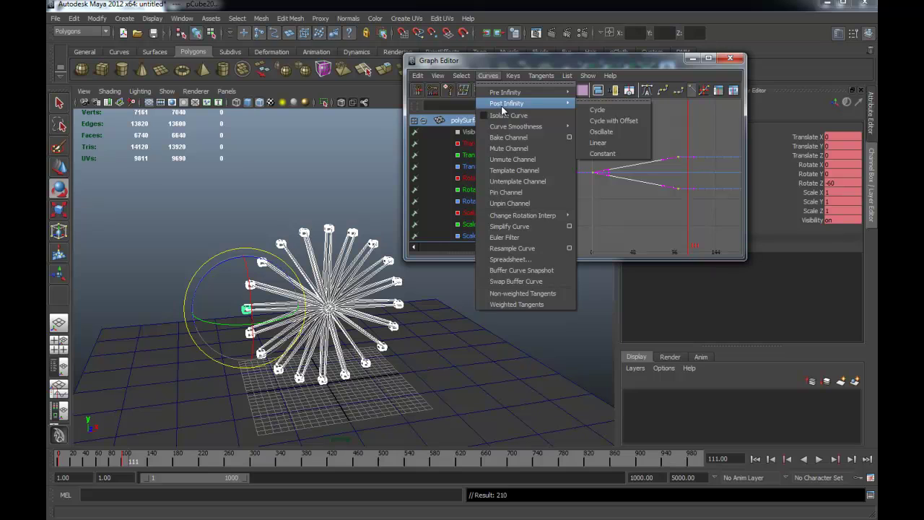
left_click(626, 145)
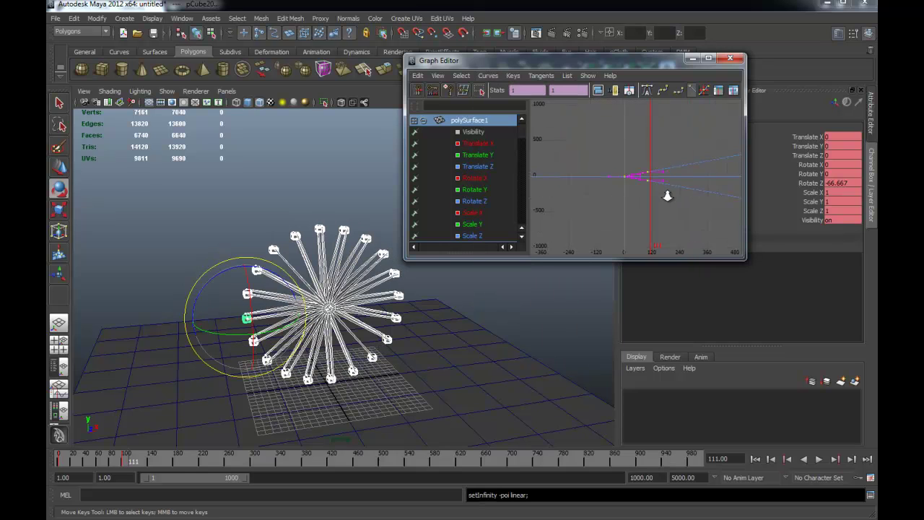
scroll(640, 168, "down", 1)
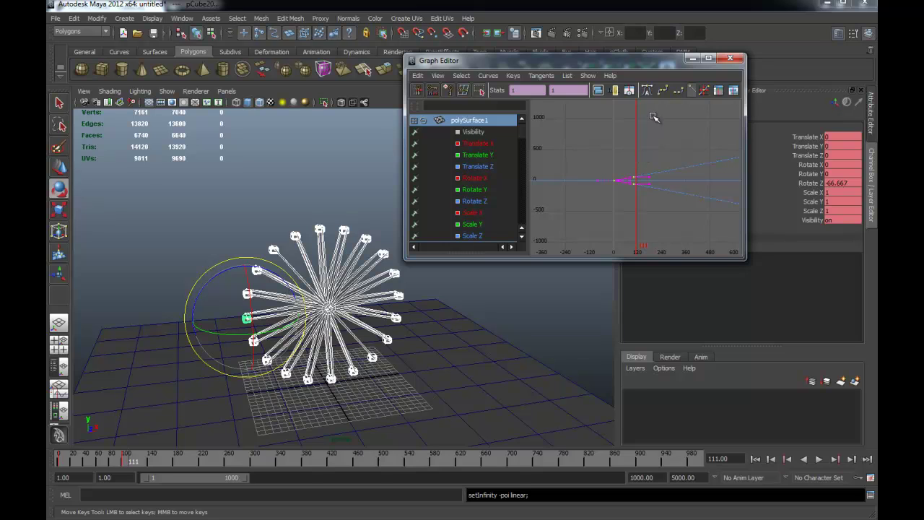
left_click(692, 60)
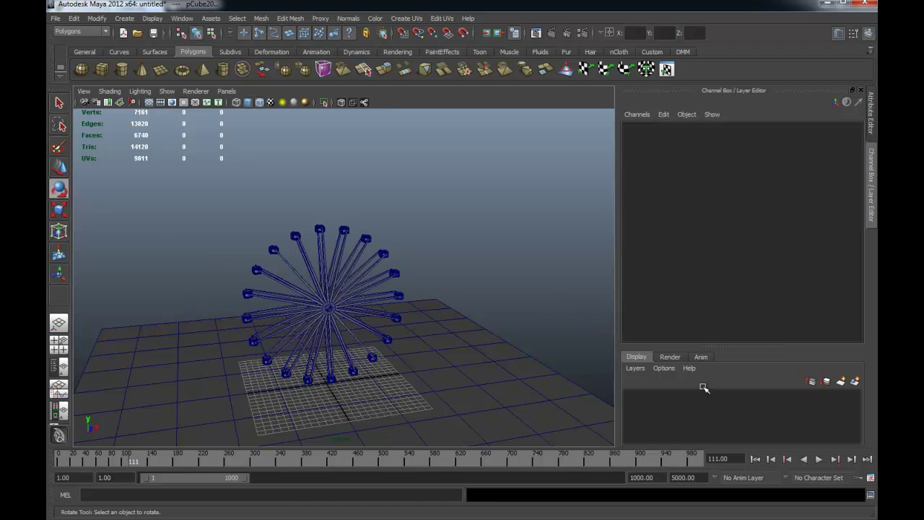
Step: Play from frame 1 and orbit close to watch the wheel keep spinning past frame 100
left_click(756, 460)
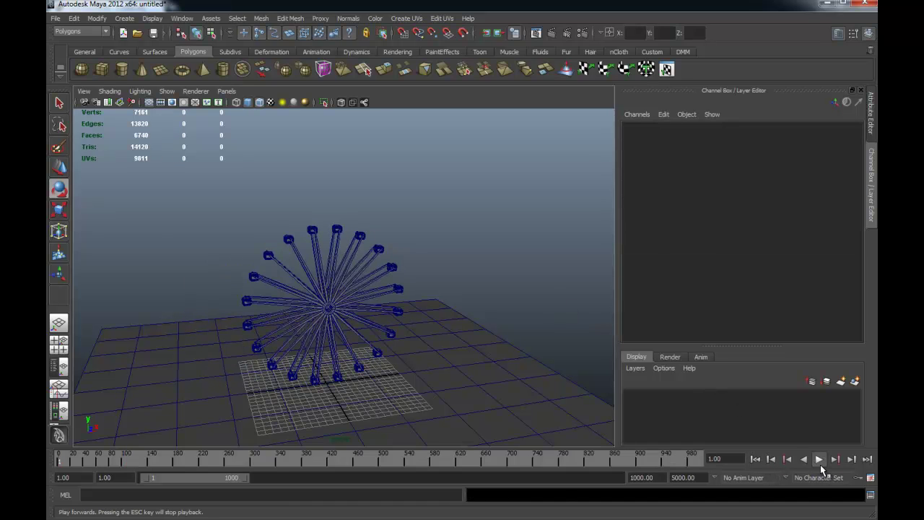
left_click(821, 465)
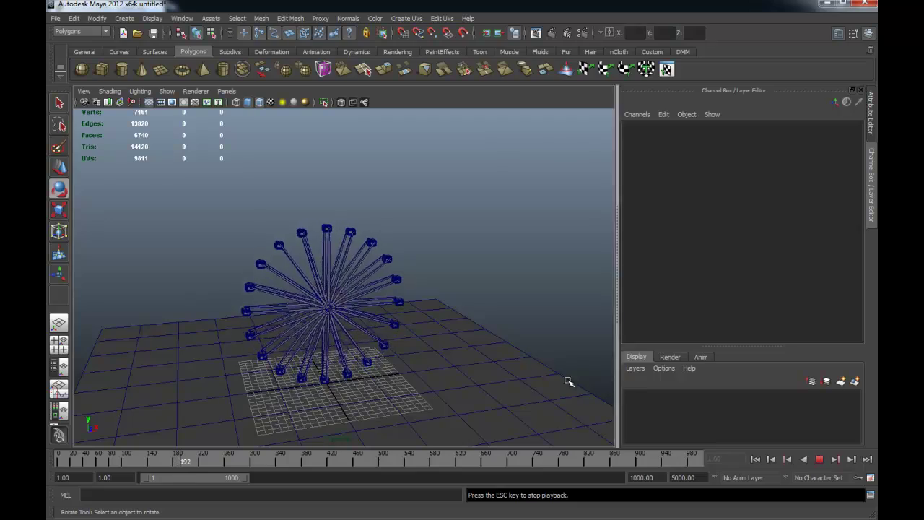
scroll(509, 305, "up", 3)
mouse_move(509, 306)
left_mouse_down("alt")
mouse_move(502, 285)
mouse_move(445, 299)
mouse_move(296, 208)
mouse_move(427, 293)
left_mouse_up("alt")
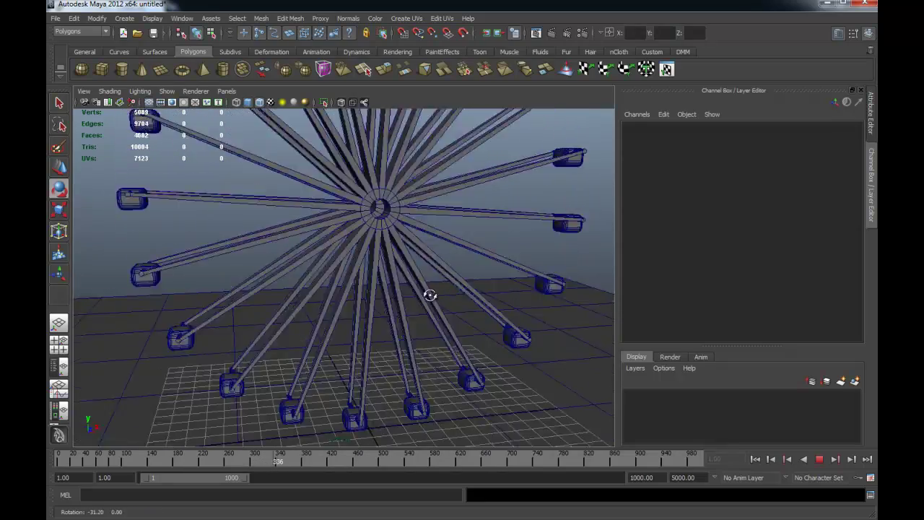
Step: Stop playback and add a polygon cylinder raised to the hub and turned 90 degrees on X
left_click(819, 458)
left_click_drag(517, 315, 440, 278, "alt")
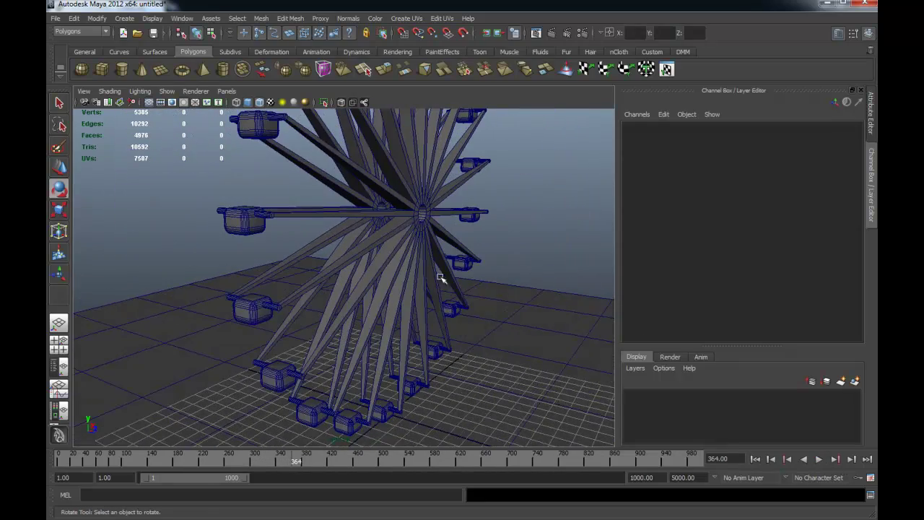
left_click(121, 69)
key("w")
left_click_drag(385, 354, 388, 215)
key("e")
left_click_drag(422, 184, 455, 230)
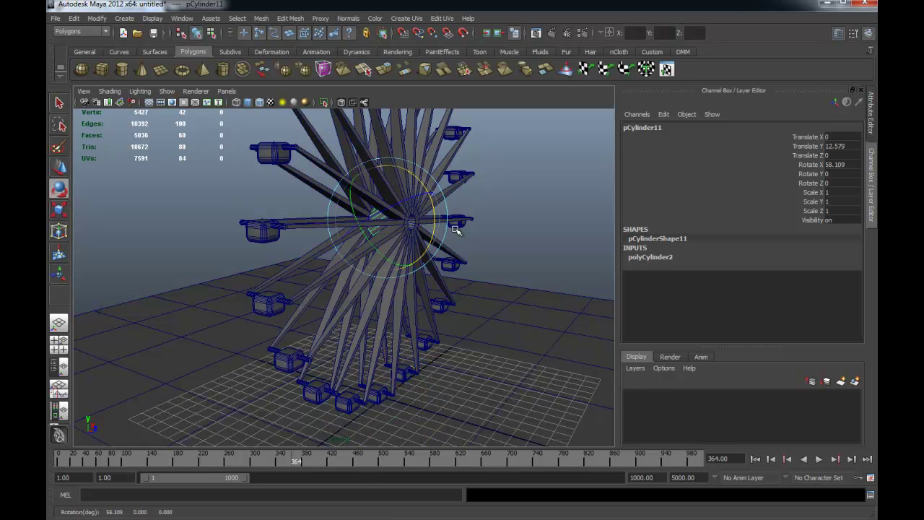
type("90")
key("Return")
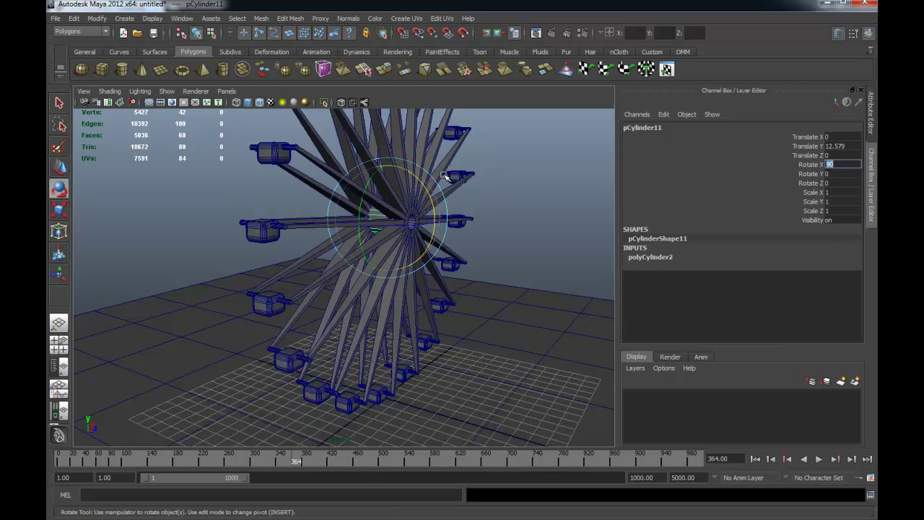
Step: Shrink the cylinder to fit the hub and centre it on the wheel
left_click_drag(462, 274, 361, 279, "alt")
mouse_move(361, 279)
right_mouse_down("alt")
mouse_move(516, 258)
mouse_move(454, 331)
right_mouse_up("alt")
key("r")
mouse_move(455, 331)
left_mouse_down("alt")
mouse_move(458, 288)
mouse_move(405, 239)
mouse_move(370, 233)
left_mouse_up("alt")
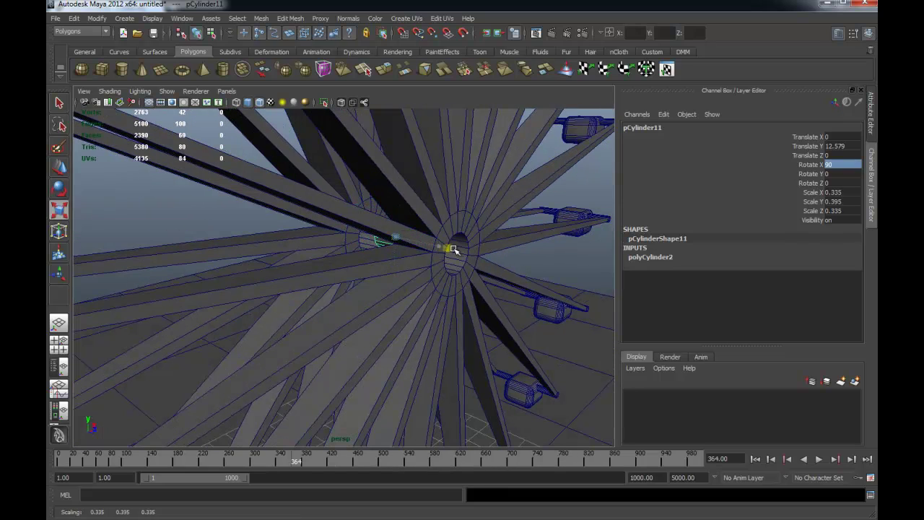
left_click_drag(599, 318, 450, 279, "alt")
key("w")
right_click_drag(450, 279, 474, 270, "alt")
mouse_move(475, 270)
left_mouse_down("alt")
mouse_move(368, 295)
mouse_move(306, 190)
left_mouse_up("alt")
mouse_move(343, 218)
left_mouse_down("alt")
mouse_move(340, 231)
mouse_move(382, 258)
mouse_move(342, 227)
mouse_move(336, 248)
left_mouse_up("alt")
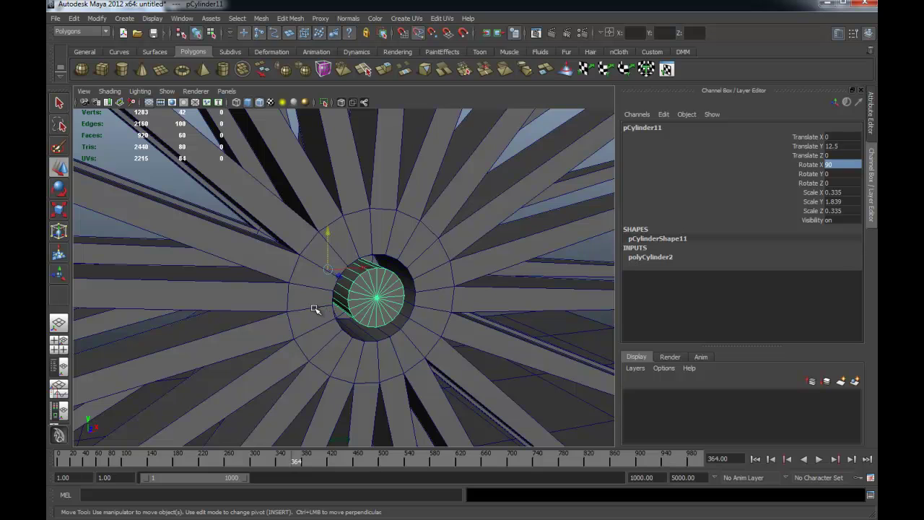
middle_click_drag(315, 308, 320, 311)
Step: Lengthen and thicken the axle to scale 0.471/3.418/0.471
left_click_drag(407, 296, 376, 287, "alt")
key("r")
mouse_move(282, 248)
left_mouse_down("alt")
mouse_move(306, 257)
mouse_move(440, 239)
mouse_move(289, 282)
mouse_move(357, 288)
mouse_move(319, 286)
mouse_move(340, 271)
mouse_move(305, 268)
mouse_move(570, 267)
mouse_move(375, 268)
left_mouse_up("alt")
left_click(581, 278)
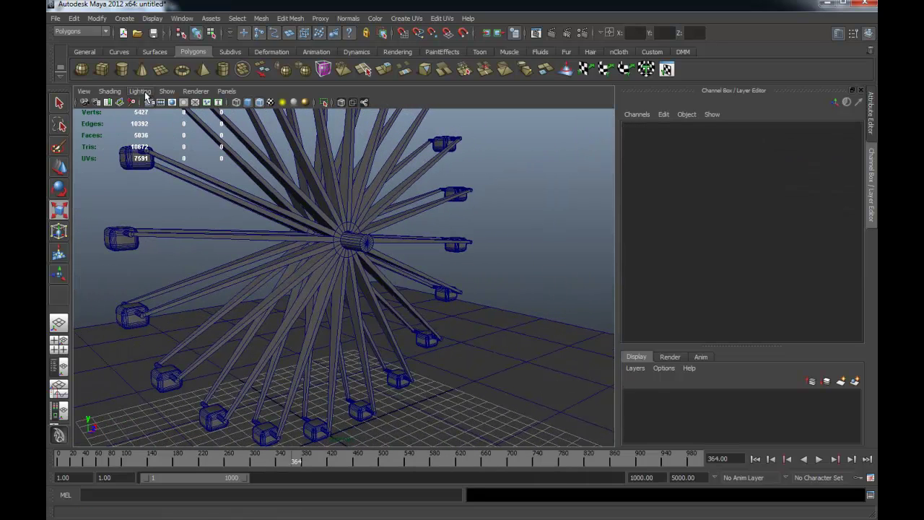
Step: Create a cube and stretch it into a tall beam raised along Y
key("g")
mouse_move(274, 347)
left_mouse_down("alt")
mouse_move(349, 342)
mouse_move(393, 397)
left_mouse_up("alt")
left_click_drag(330, 355, 302, 191)
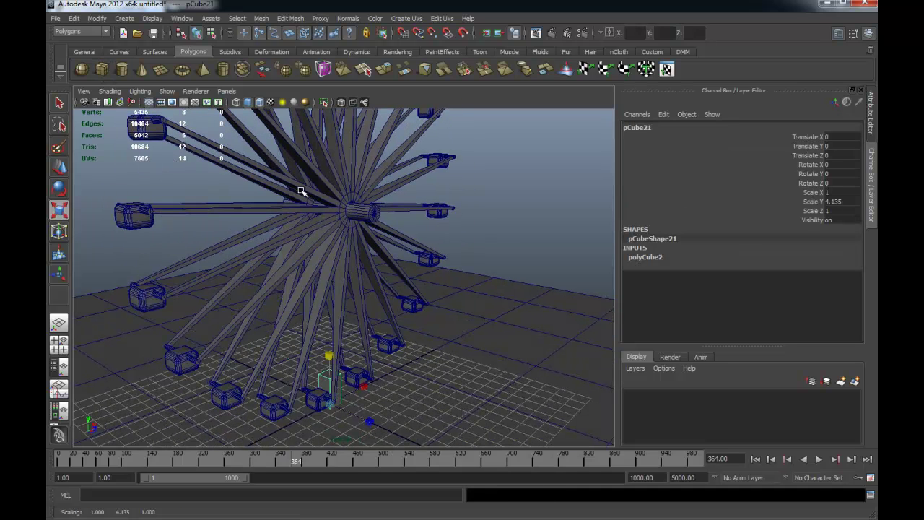
left_click_drag(328, 353, 315, 138)
key("w")
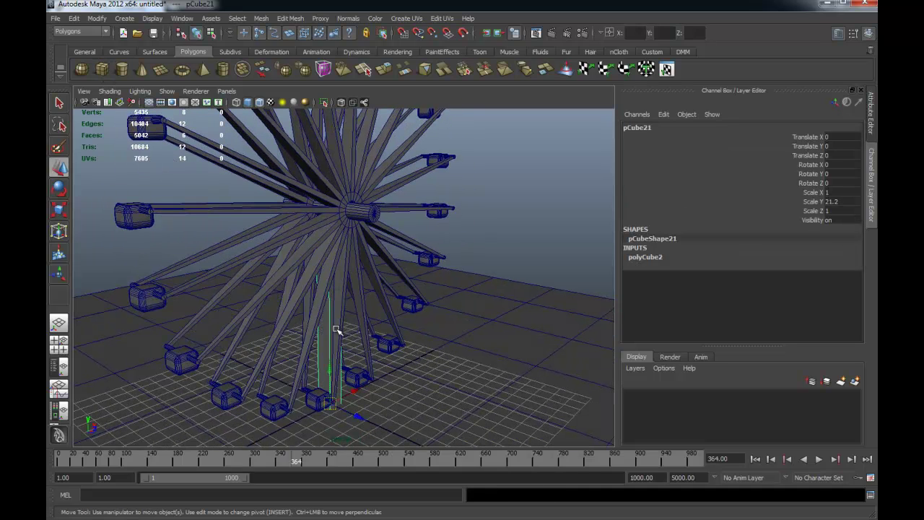
mouse_move(328, 365)
left_mouse_down()
mouse_move(333, 326)
mouse_move(384, 354)
mouse_move(433, 367)
mouse_move(418, 365)
mouse_move(419, 354)
mouse_move(330, 351)
mouse_move(354, 336)
mouse_move(303, 338)
mouse_move(439, 335)
mouse_move(395, 225)
mouse_move(449, 284)
left_mouse_up()
Step: Duplicate the beam and tilt it to Z -41.679 as a support leg under the hub
key("ctrl+d")
left_click(395, 225)
left_click(318, 264)
mouse_move(318, 264)
left_mouse_down("alt")
mouse_move(320, 315)
mouse_move(322, 291)
left_mouse_up("alt")
key("e")
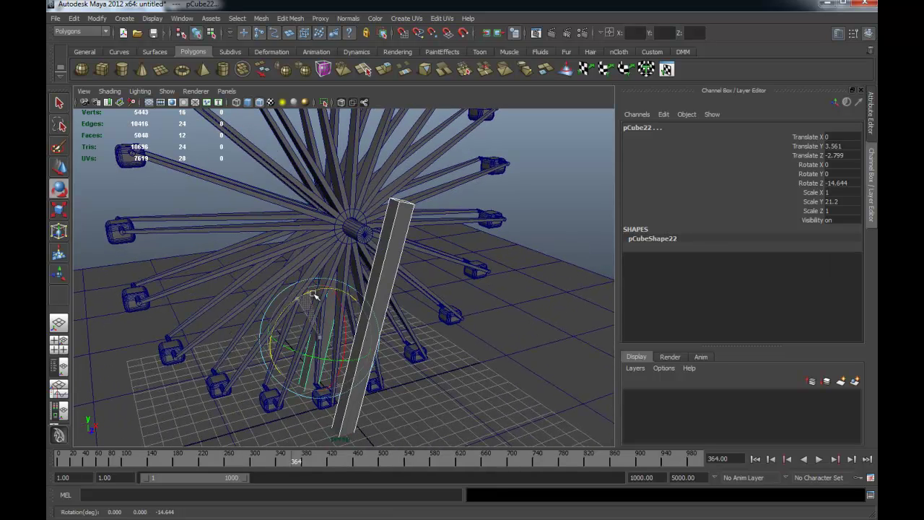
key("w")
mouse_move(352, 333)
left_mouse_down()
mouse_move(296, 342)
mouse_move(259, 325)
mouse_move(272, 332)
mouse_move(299, 286)
mouse_move(329, 363)
mouse_move(251, 352)
mouse_move(318, 358)
left_mouse_up()
key("r")
key("w")
key("e")
key("w")
Step: Group the leg with pivot at origin, duplicate the group and mirror it with Scale X -1
key("ctrl+g")
key("ctrl+d")
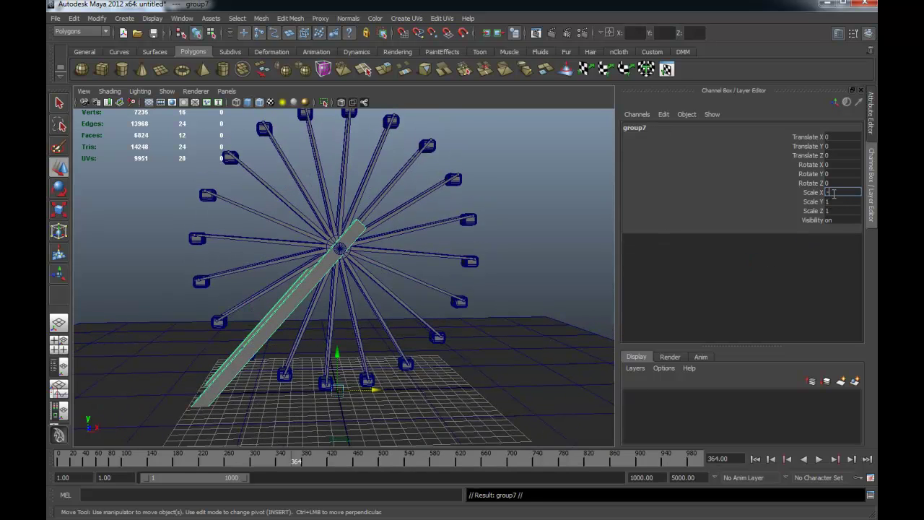
type("1")
key("Return")
left_click_drag(462, 262, 394, 289, "alt")
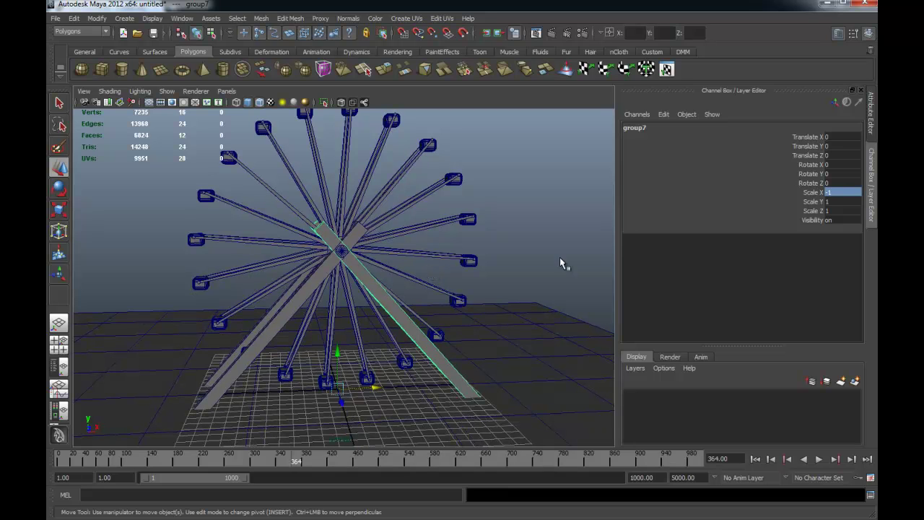
mouse_move(499, 296)
left_mouse_down("alt")
mouse_move(586, 308)
mouse_move(510, 317)
mouse_move(436, 312)
mouse_move(506, 307)
mouse_move(507, 325)
mouse_move(573, 363)
left_mouse_up("alt")
scroll(551, 301, "up", 2)
left_click(551, 301)
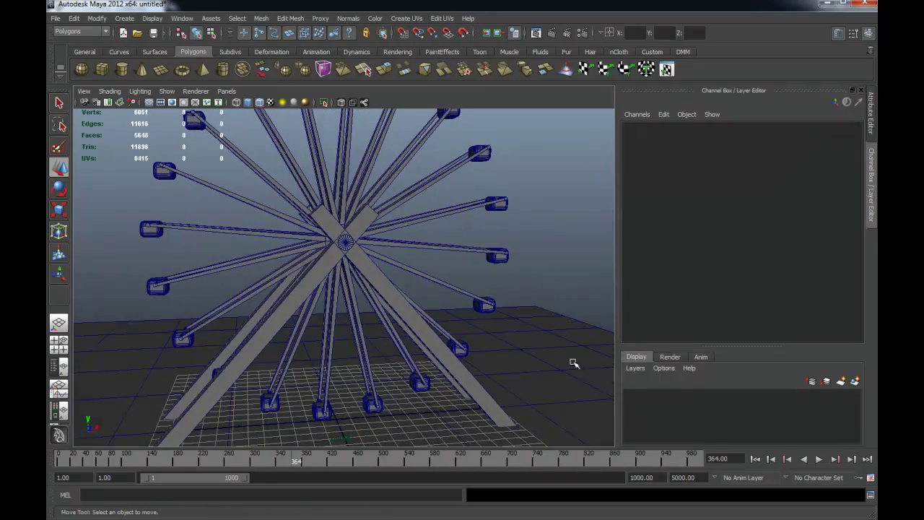
Step: Play from frame 1 and orbit higher to watch the wheel turn between its crossed legs
left_click(756, 460)
left_click(819, 460)
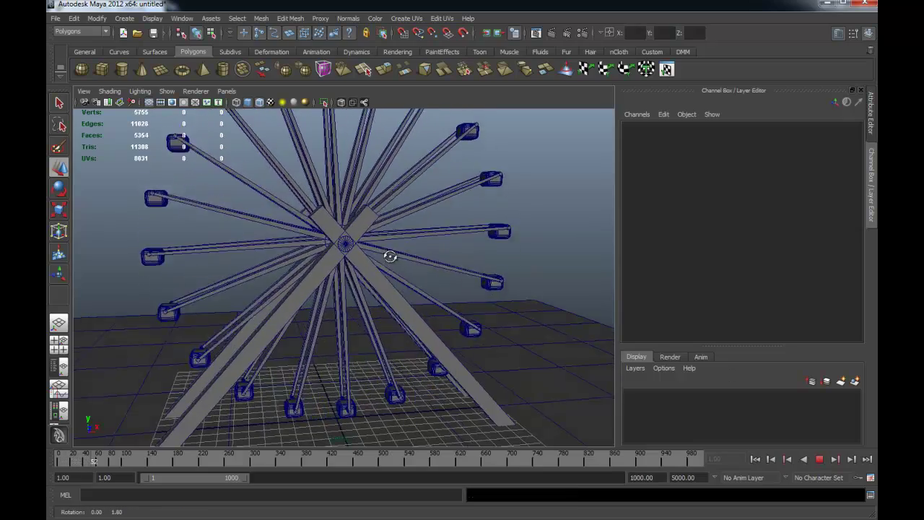
mouse_move(388, 255)
left_mouse_down("alt")
mouse_move(406, 264)
mouse_move(360, 254)
mouse_move(367, 303)
mouse_move(388, 266)
left_mouse_up("alt")
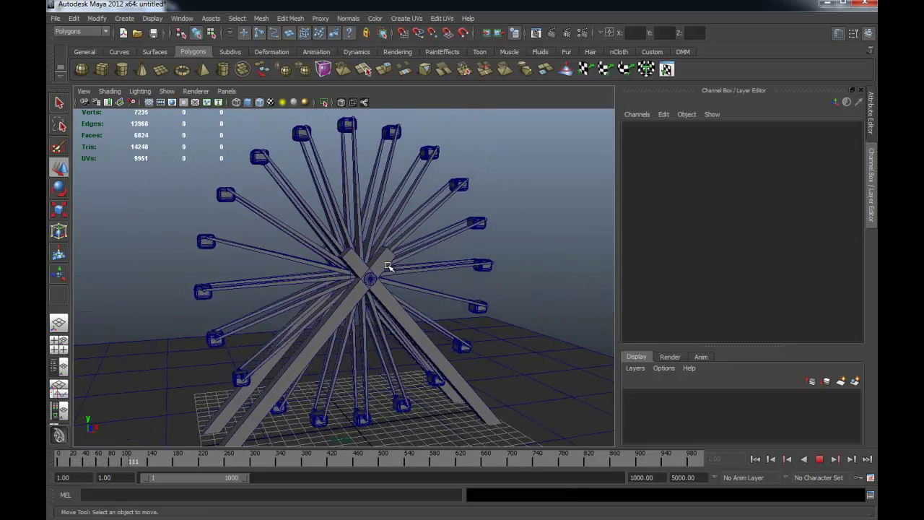